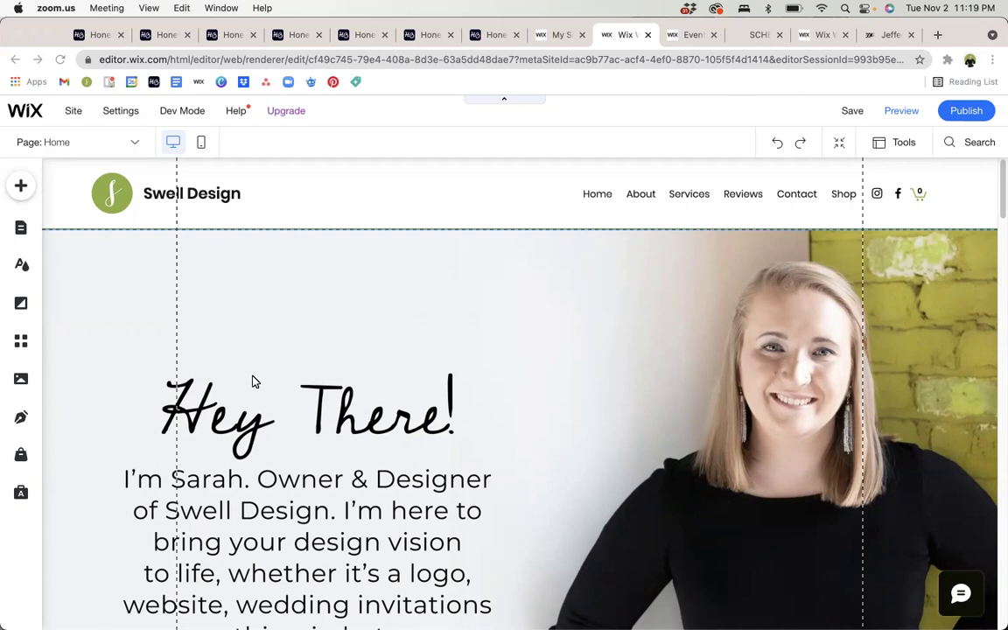
# Switch the editor to the Events page, then bring up the All Sites list.
pyautogui.click(22, 228)
pyautogui.click(22, 227)
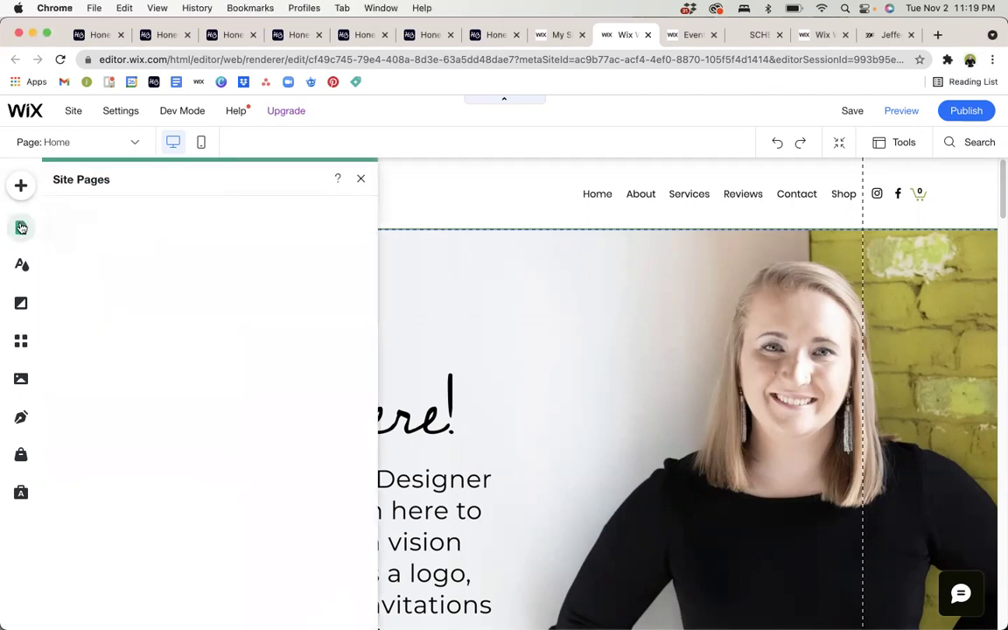
pyautogui.scroll(-2, 252, 423)
pyautogui.scroll(-8, 252, 424)
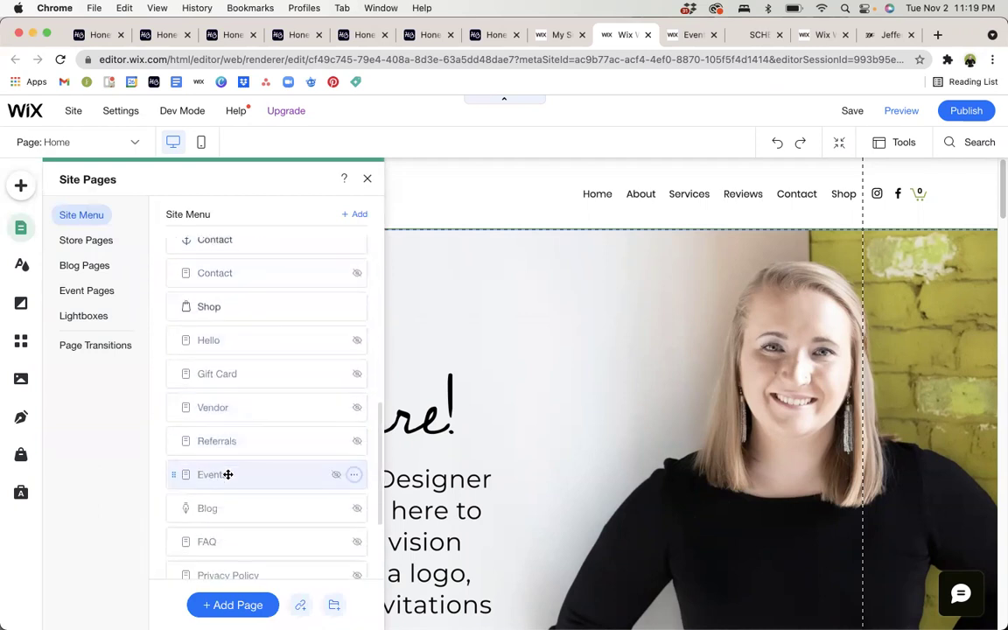
pyautogui.click(227, 474)
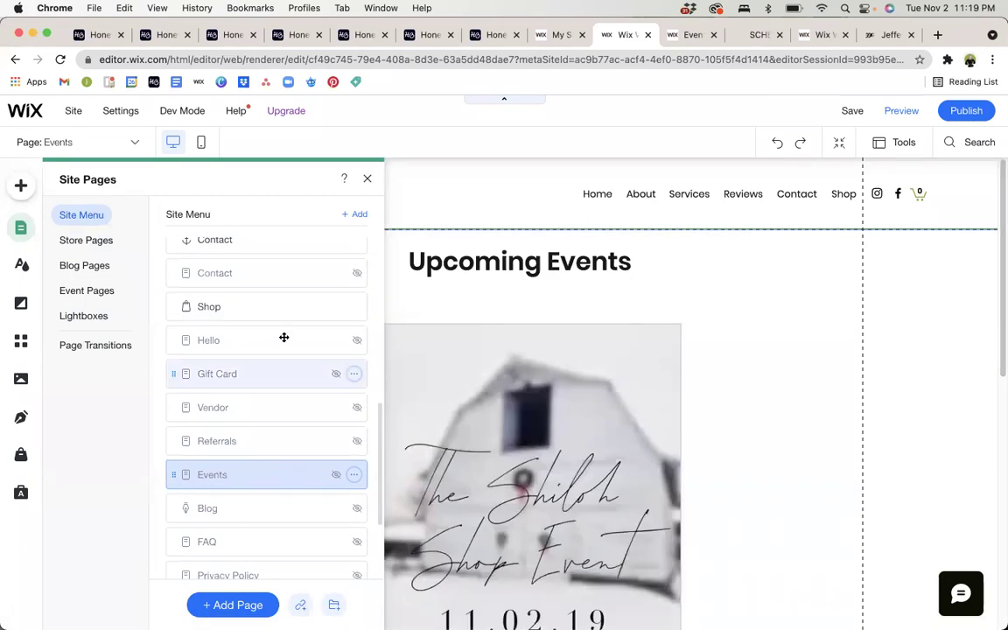
pyautogui.click(556, 34)
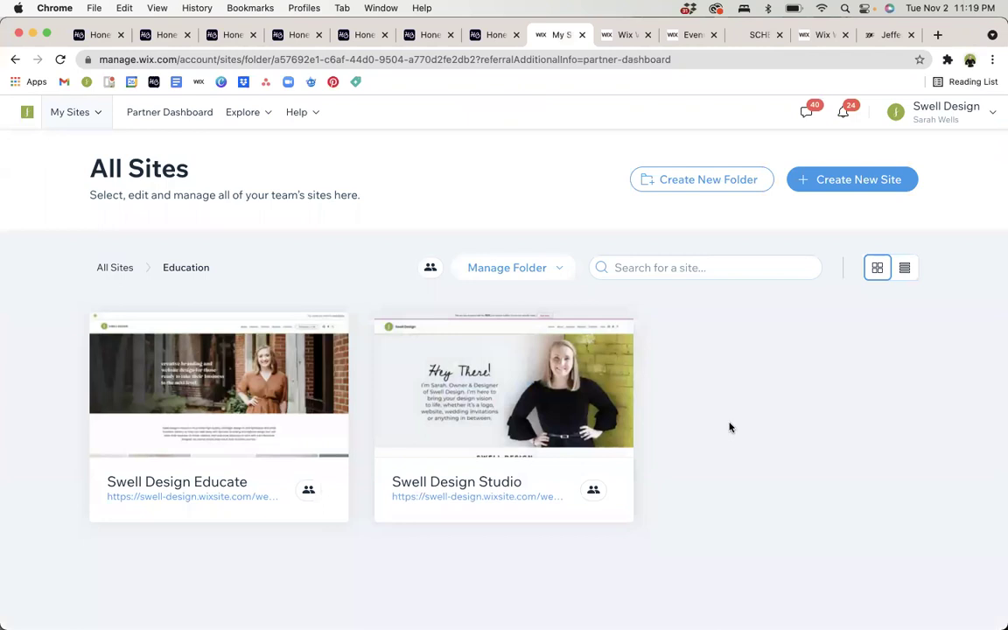
# Look over the Swell Design Studio dashboard's Events section, then return to the editor.
pyautogui.moveTo(478, 389)
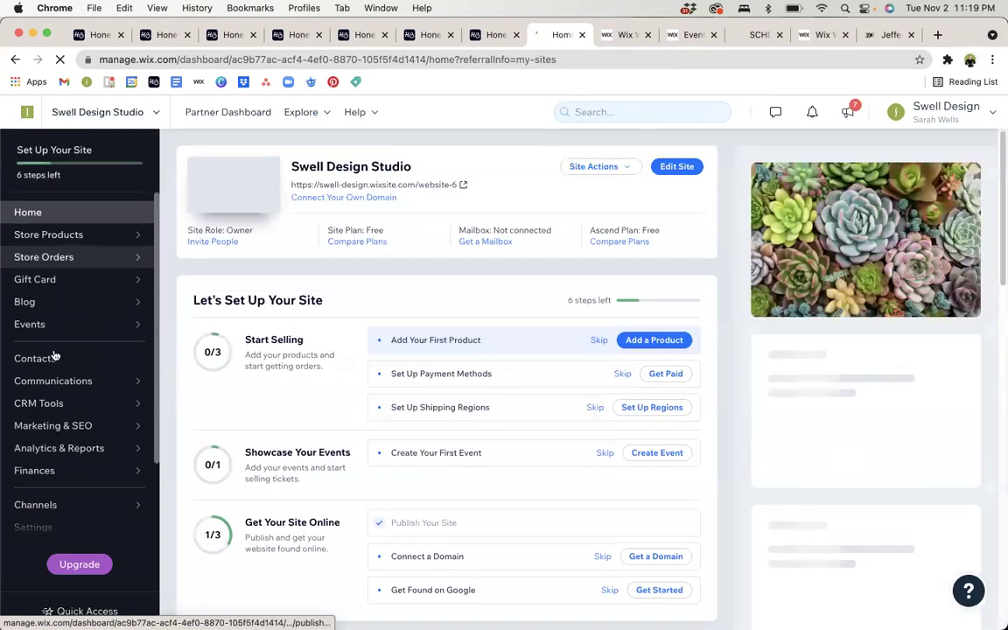
pyautogui.moveTo(46, 331)
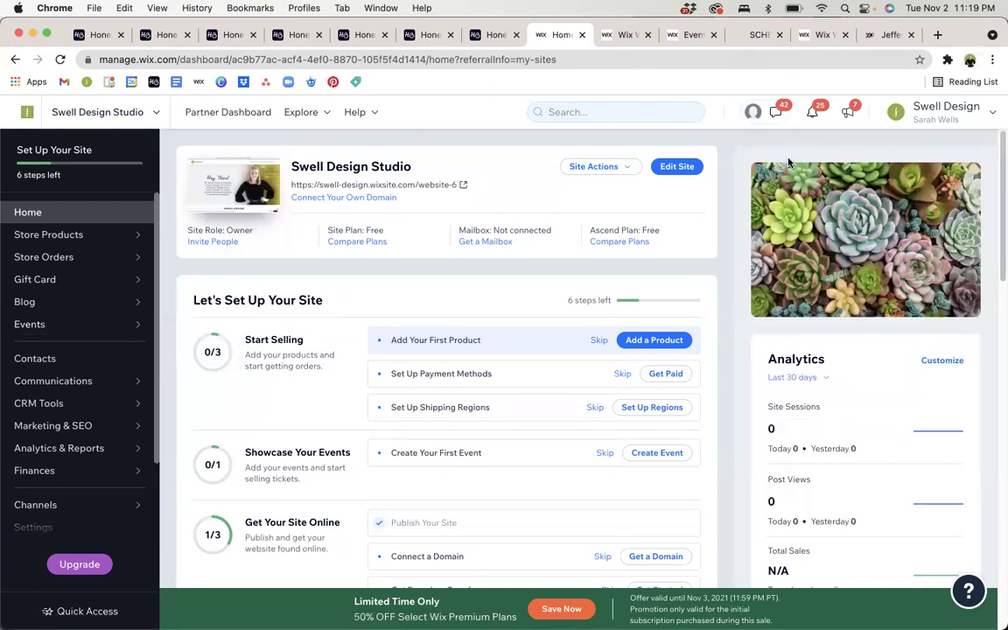
pyautogui.click(626, 35)
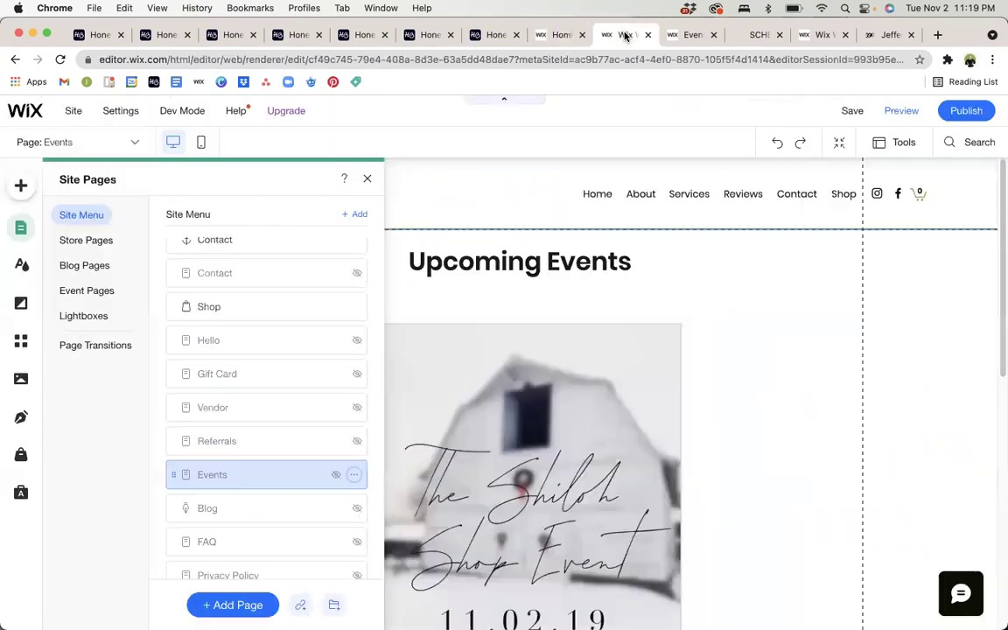
# Close the site pages list and select the Wix Events widget showing The Shiloh Shop Event.
pyautogui.click(368, 177)
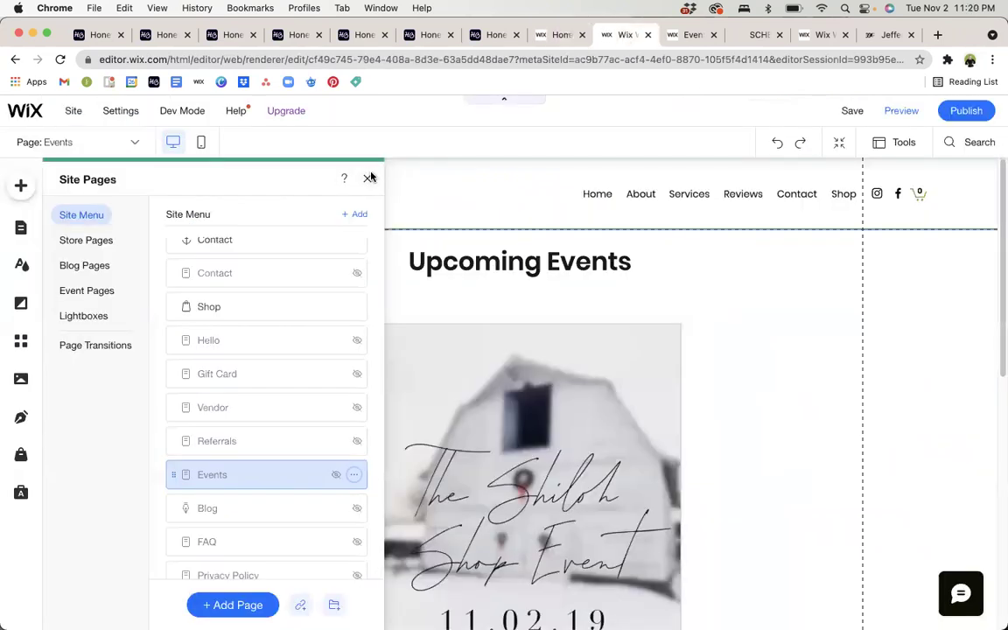
pyautogui.click(450, 394)
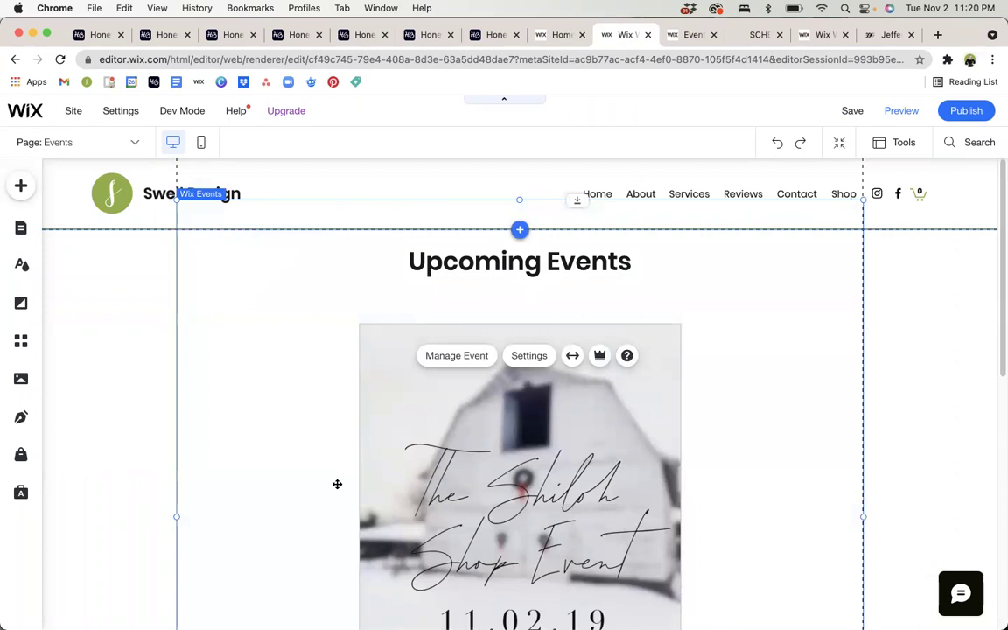
pyautogui.click(125, 360)
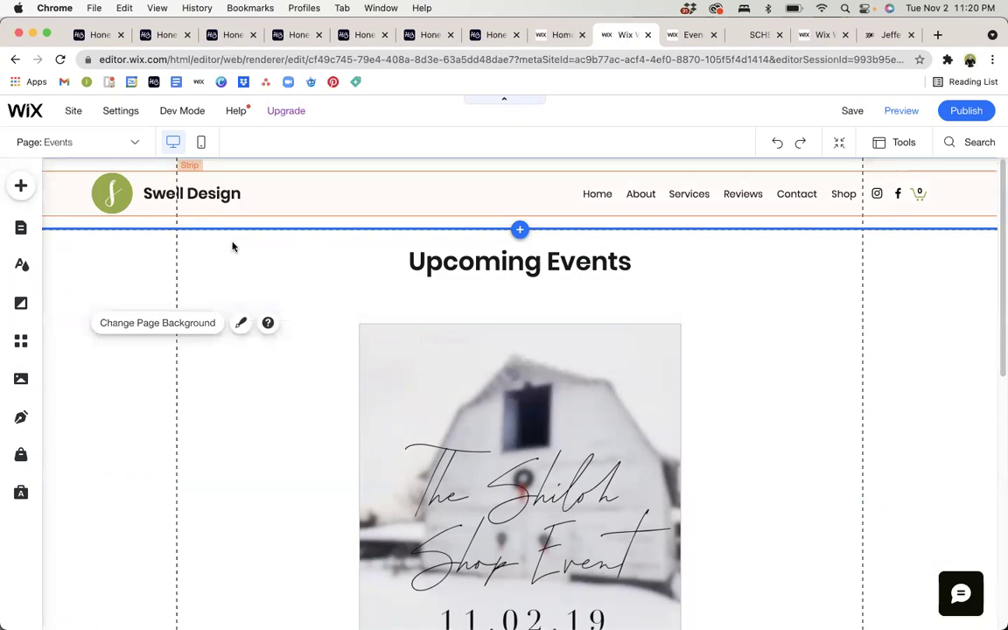
pyautogui.click(357, 324)
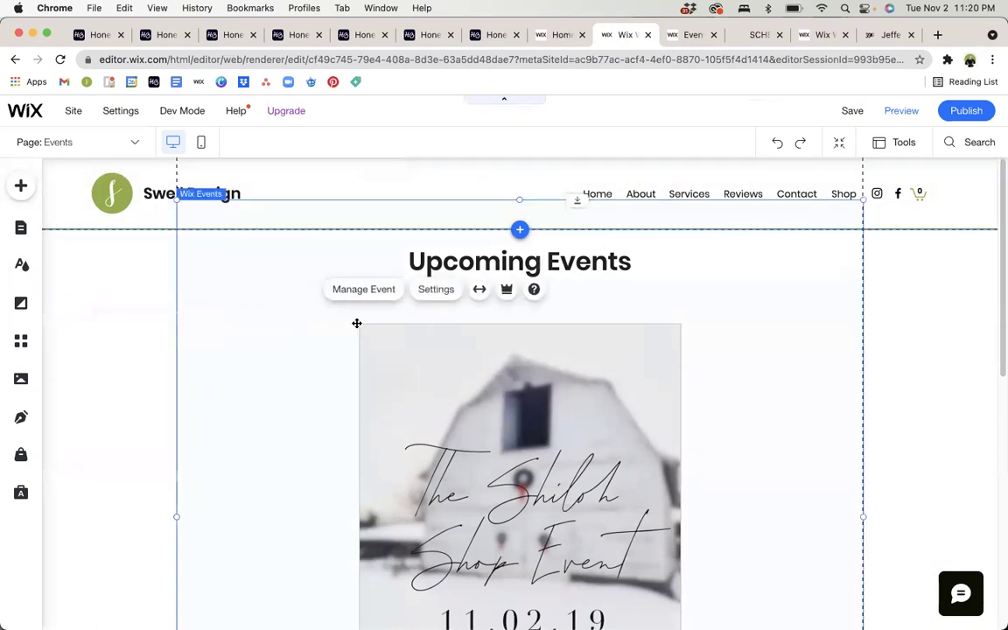
pyautogui.scroll(-5, 357, 323)
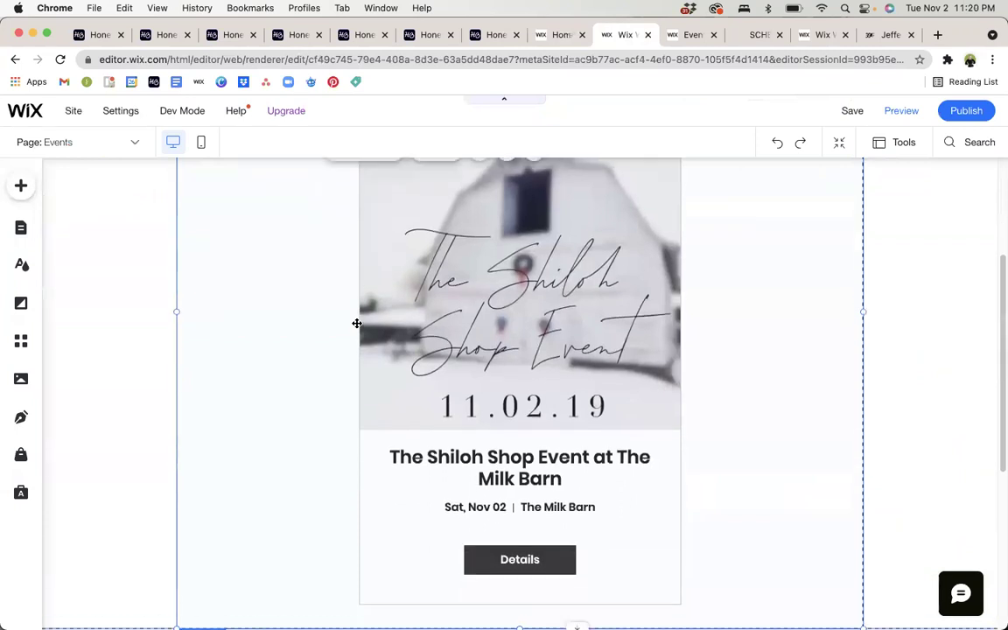
pyautogui.scroll(5, 357, 323)
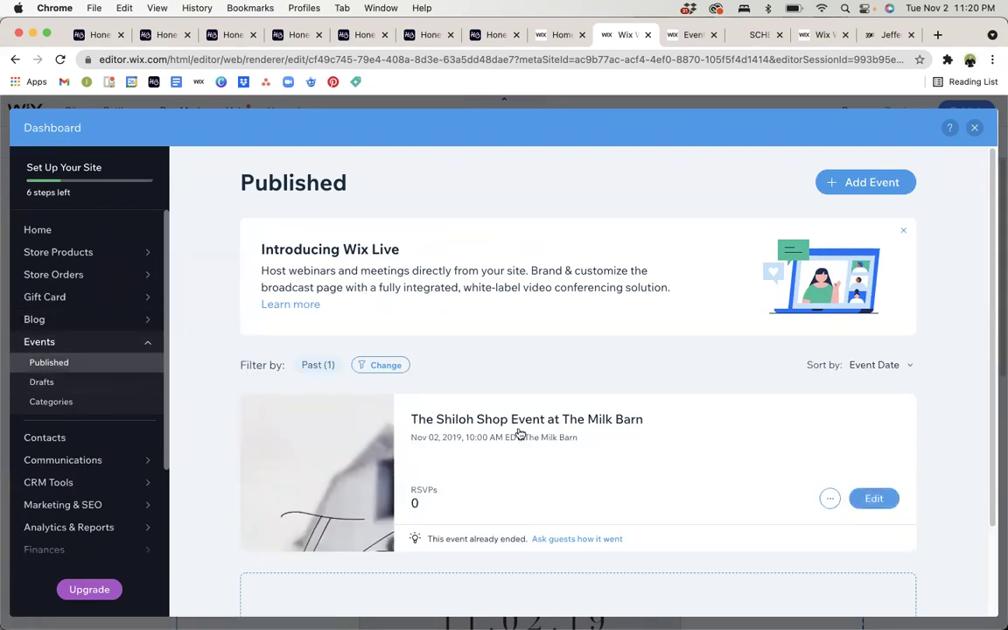
# Review The Shiloh Shop Event (Nov 02, 2019, 0 RSVPs) and its options menu in the Published list.
pyautogui.scroll(-2, 856, 424)
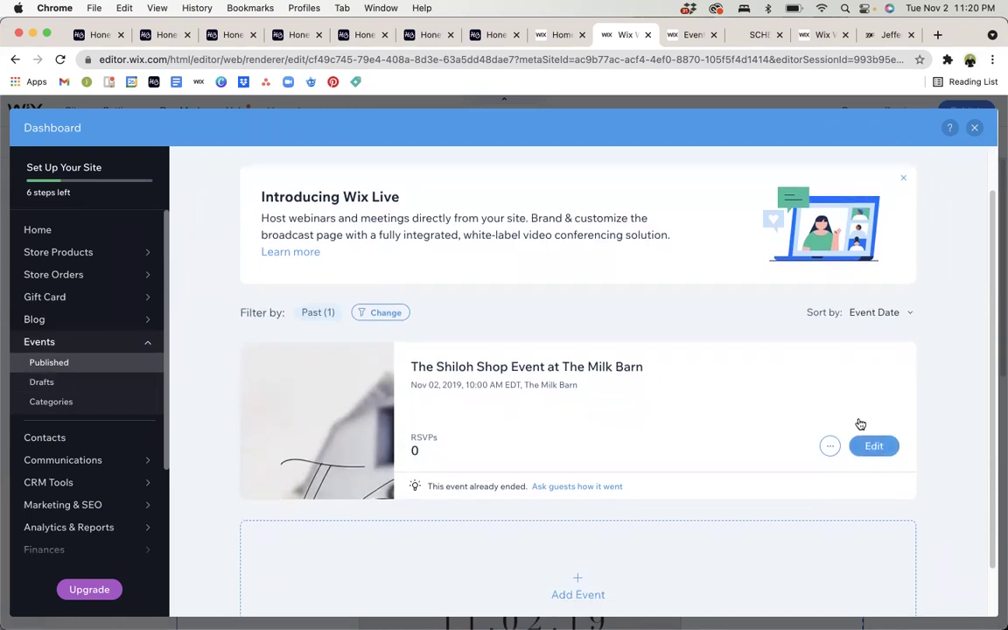
pyautogui.scroll(-2, 860, 424)
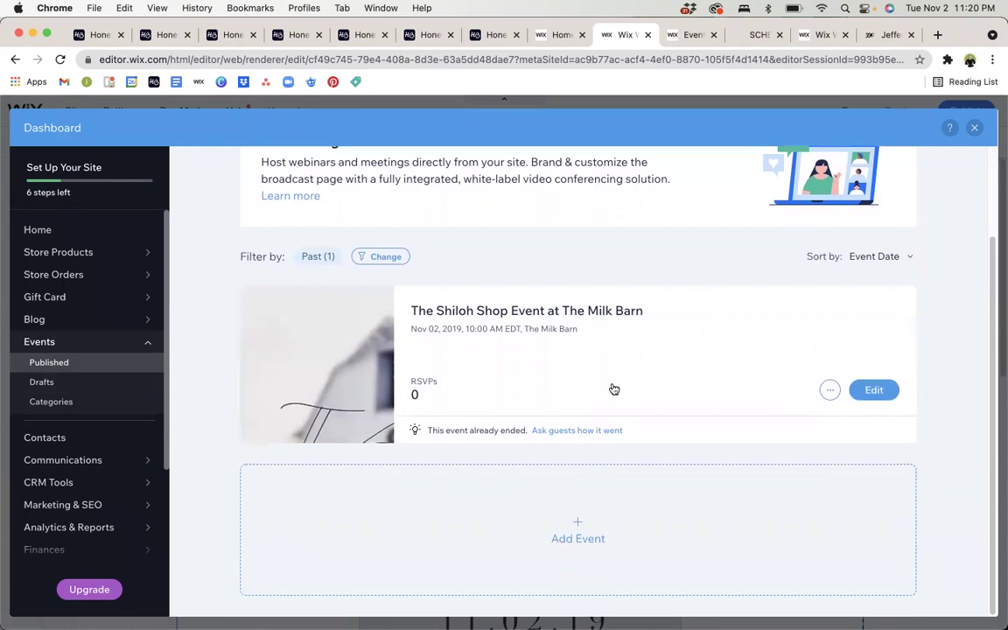
pyautogui.click(829, 390)
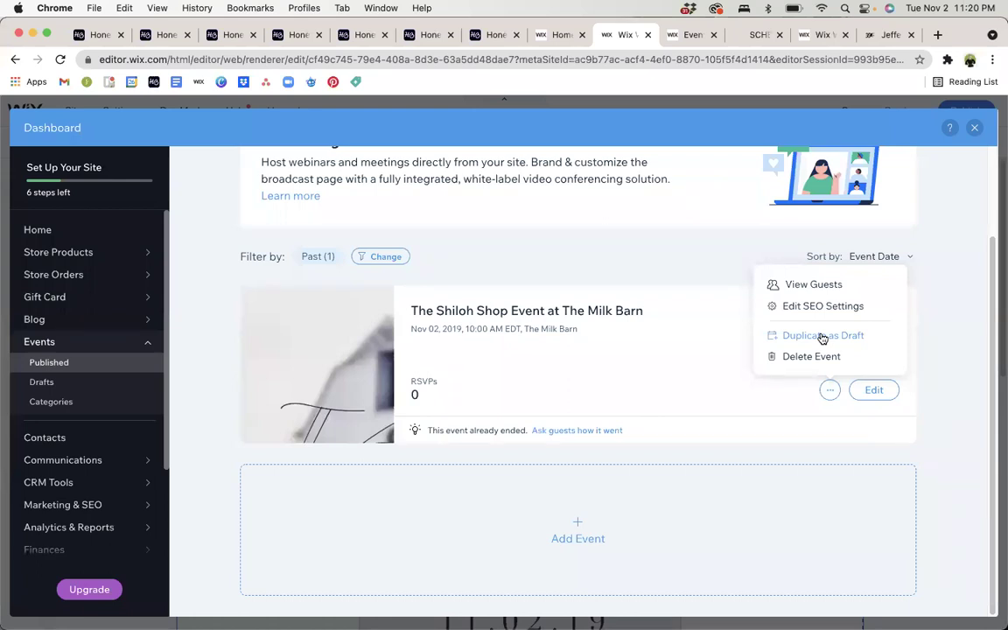
pyautogui.click(963, 447)
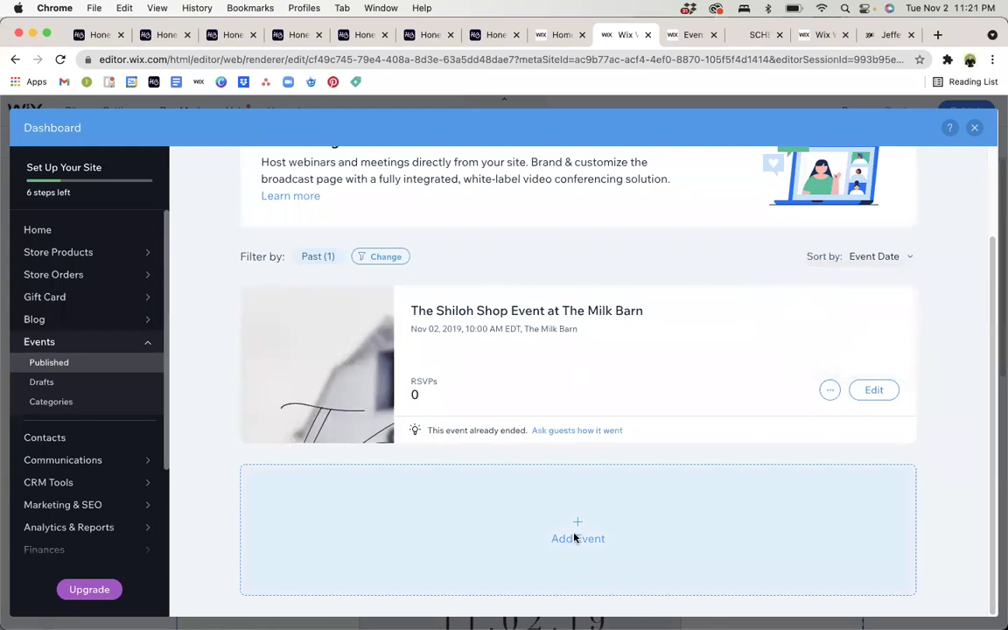
# Start a new event draft, keeping Ticketed event as its type.
pyautogui.click(574, 538)
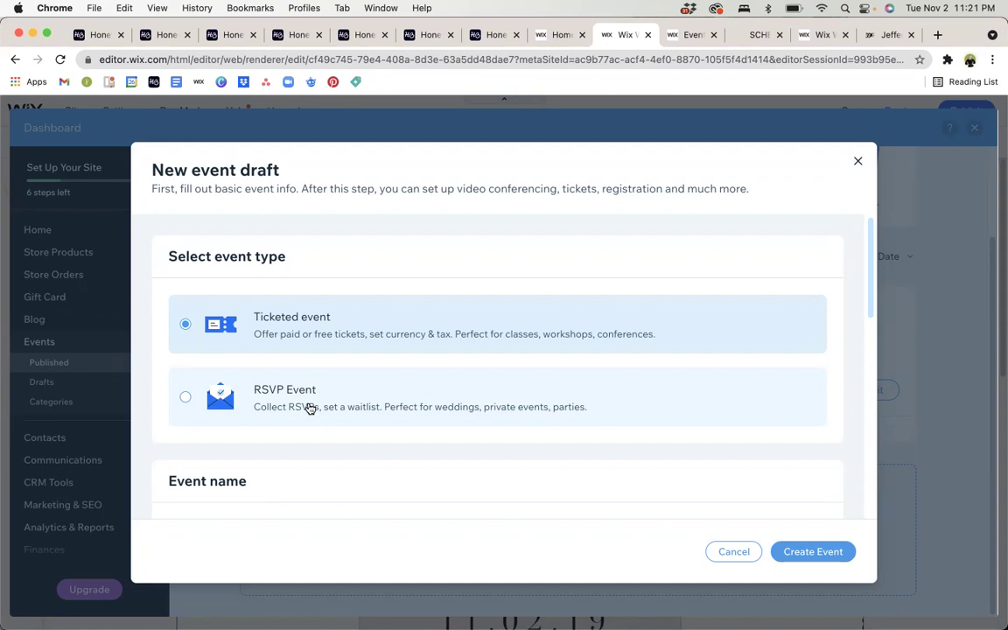
pyautogui.scroll(-1, 310, 408)
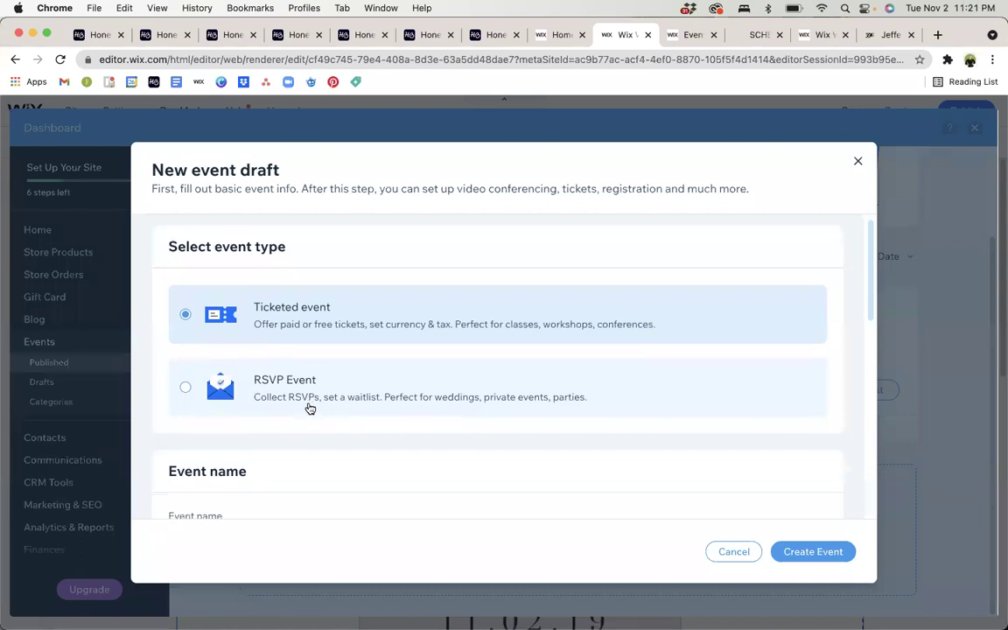
# Name the draft 'Upcoming Event', add an 11:00 PM end time, and display the timezone.
pyautogui.scroll(-5, 309, 407)
pyautogui.scroll(-5, 308, 407)
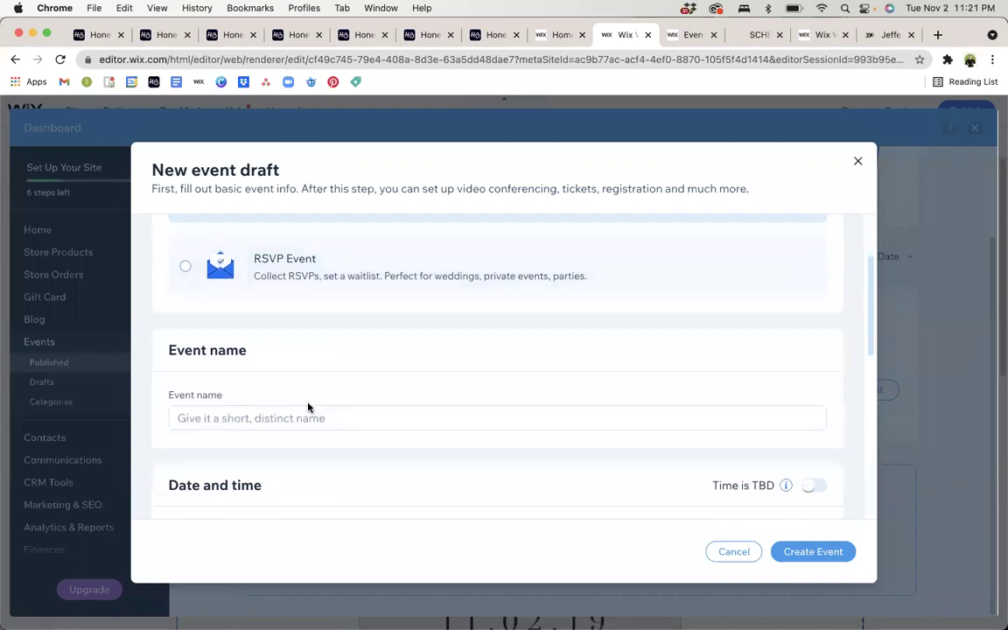
pyautogui.click(308, 403)
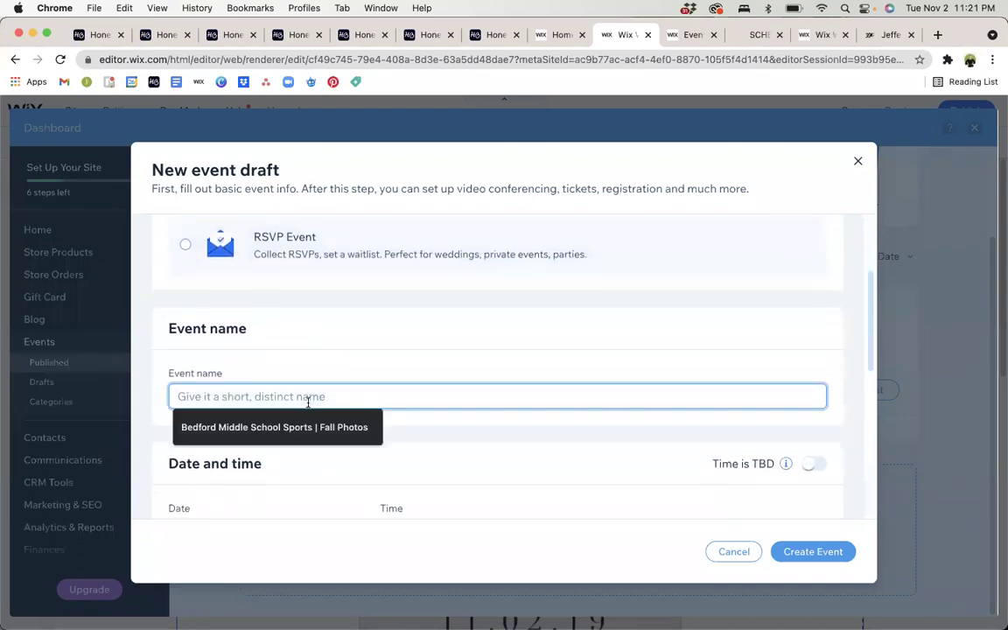
pyautogui.write('Upc')
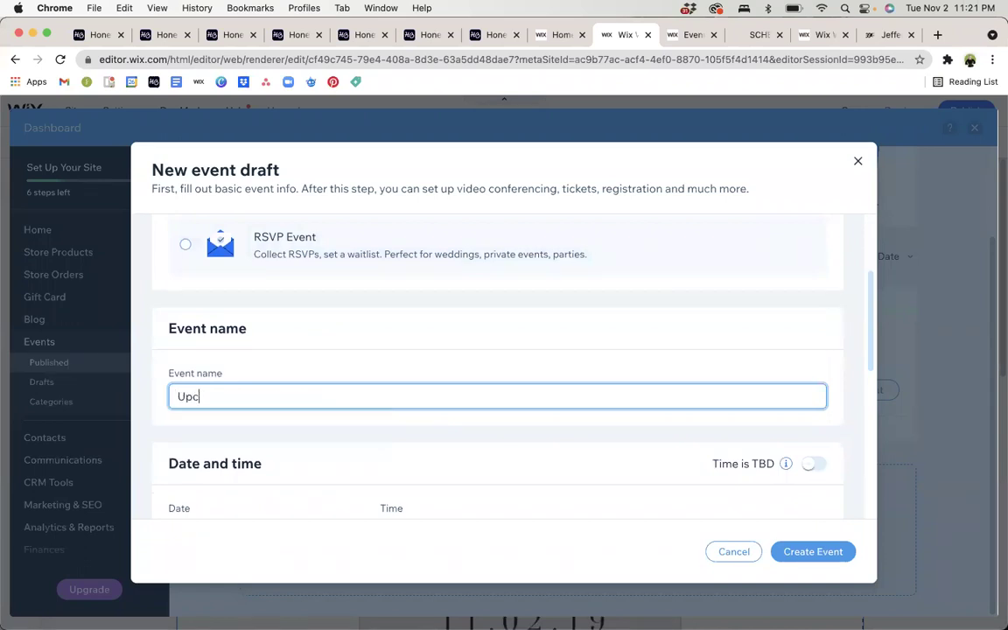
pyautogui.write('oming Event')
pyautogui.scroll(-3, 504, 368)
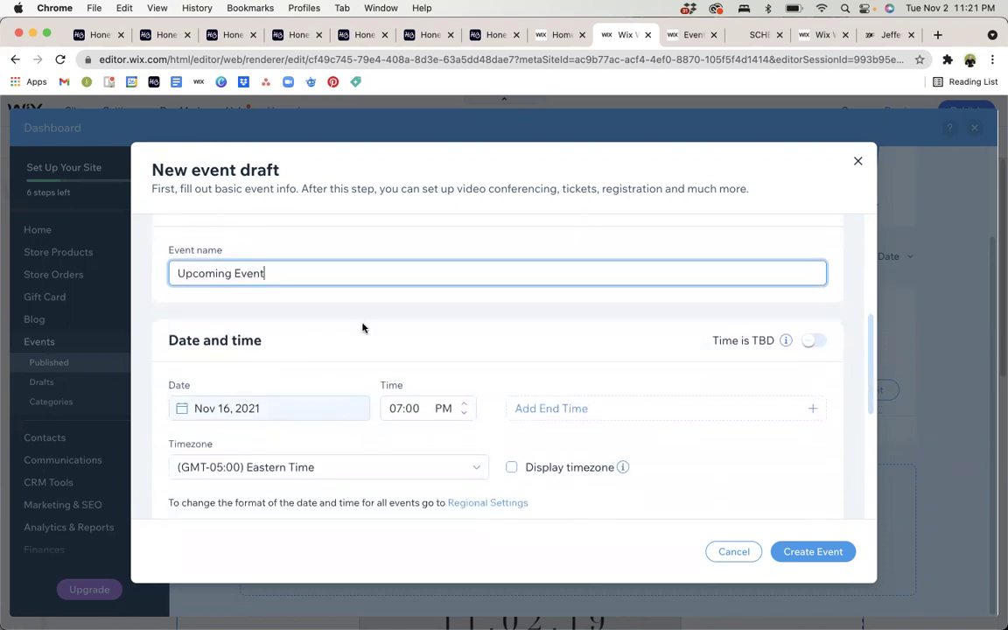
pyautogui.click(361, 331)
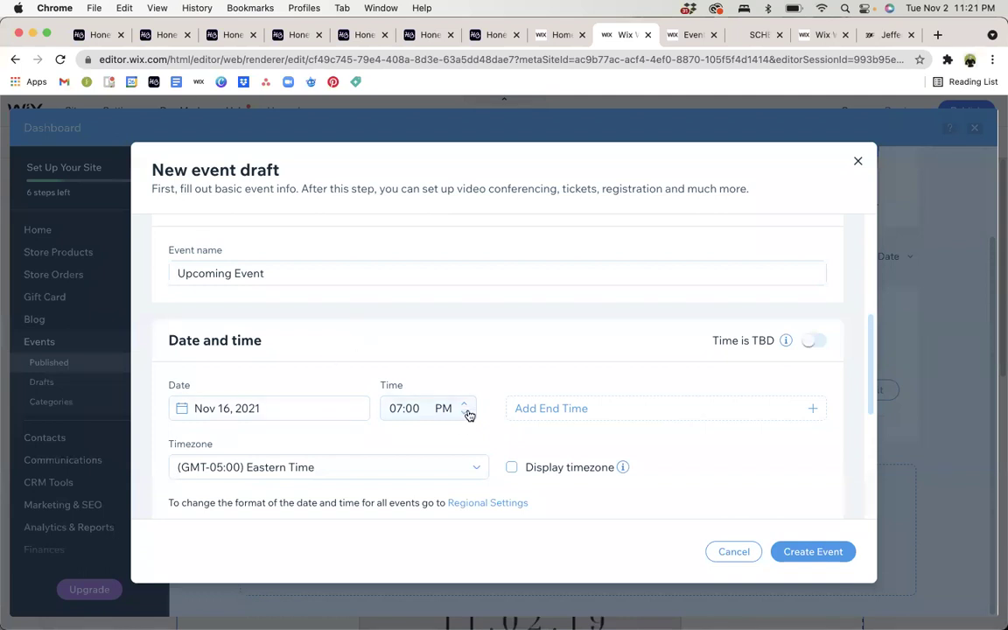
pyautogui.click(543, 408)
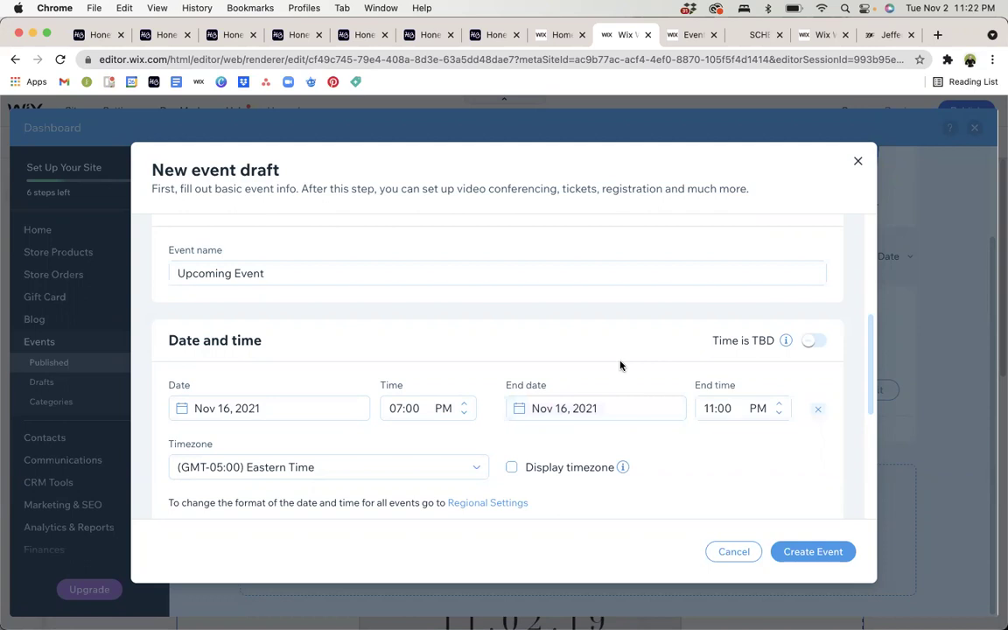
pyautogui.scroll(-1, 620, 365)
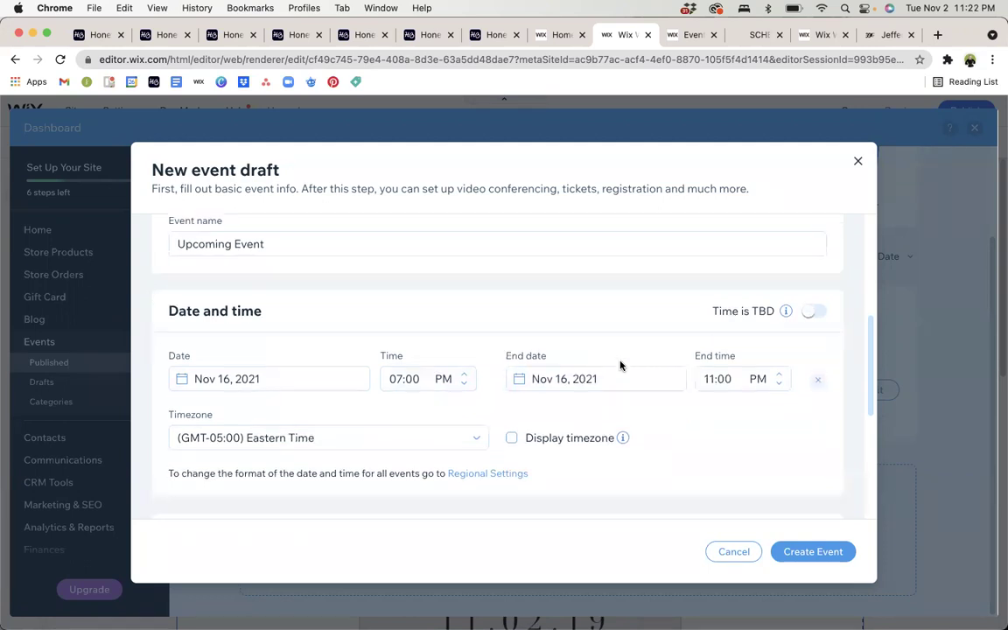
pyautogui.click(515, 438)
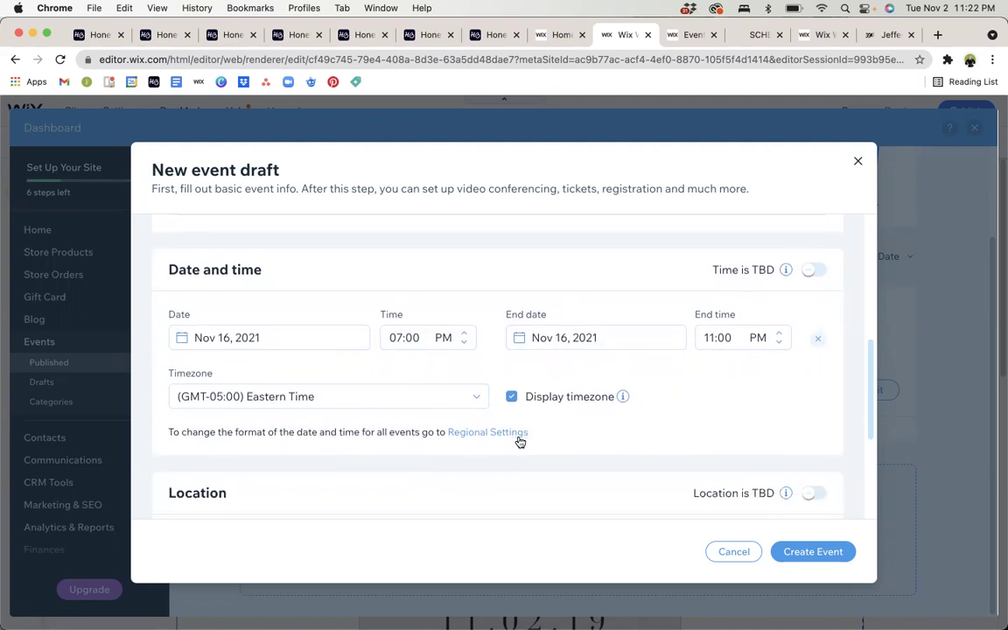
pyautogui.scroll(-4, 520, 442)
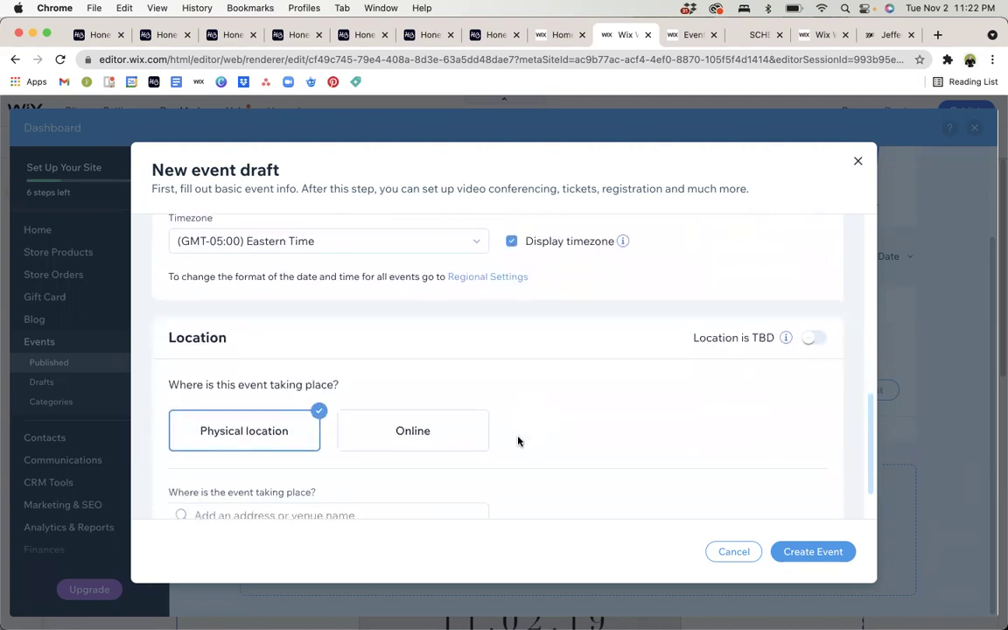
pyautogui.scroll(-1, 517, 440)
# Try the Online location option and its location title field.
pyautogui.scroll(-2, 517, 440)
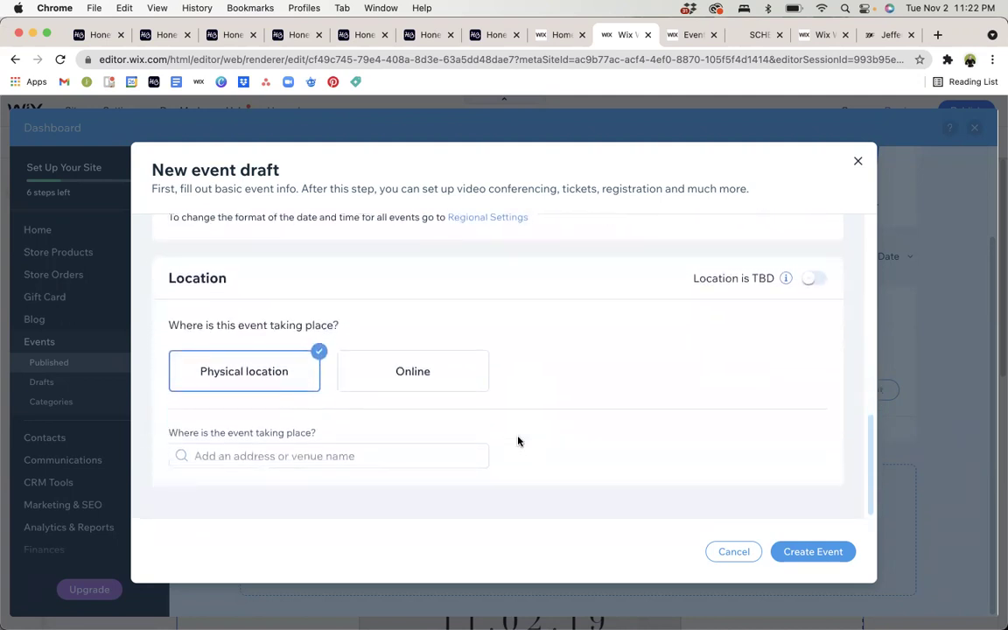
pyautogui.click(391, 371)
pyautogui.scroll(-1, 391, 371)
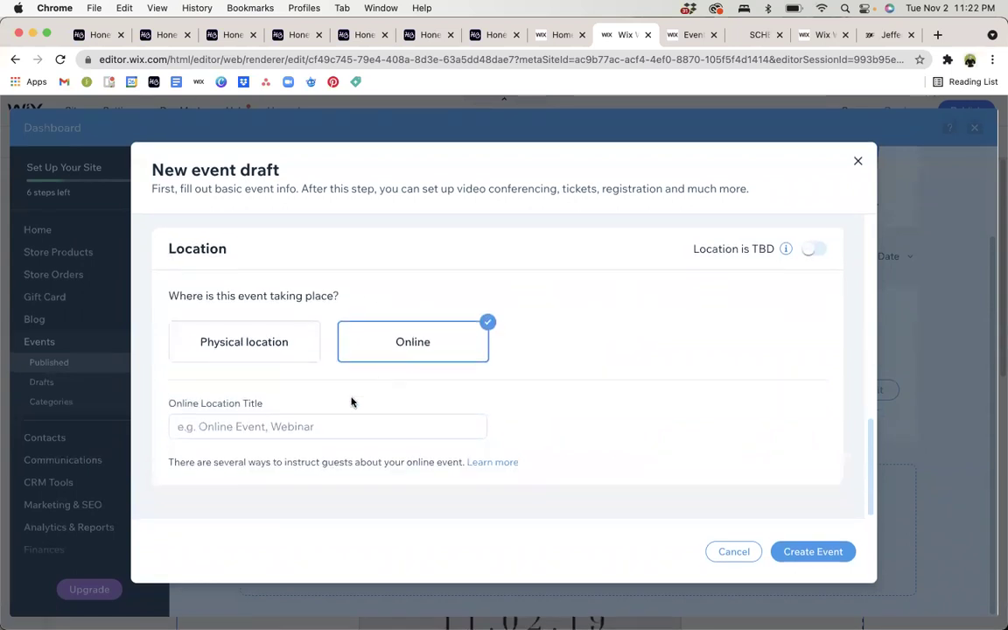
pyautogui.click(317, 421)
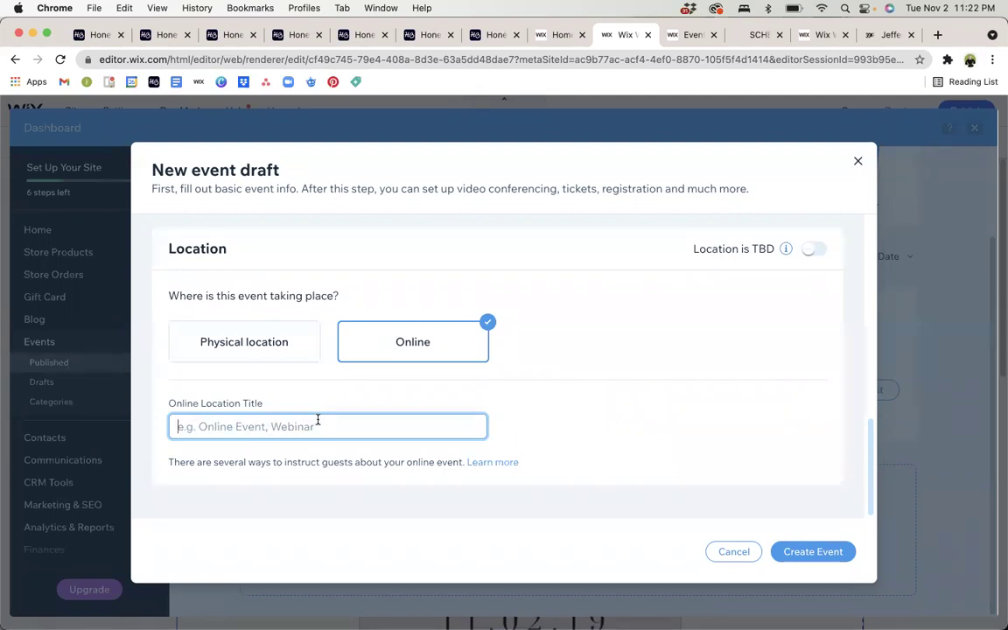
pyautogui.scroll(1, 317, 420)
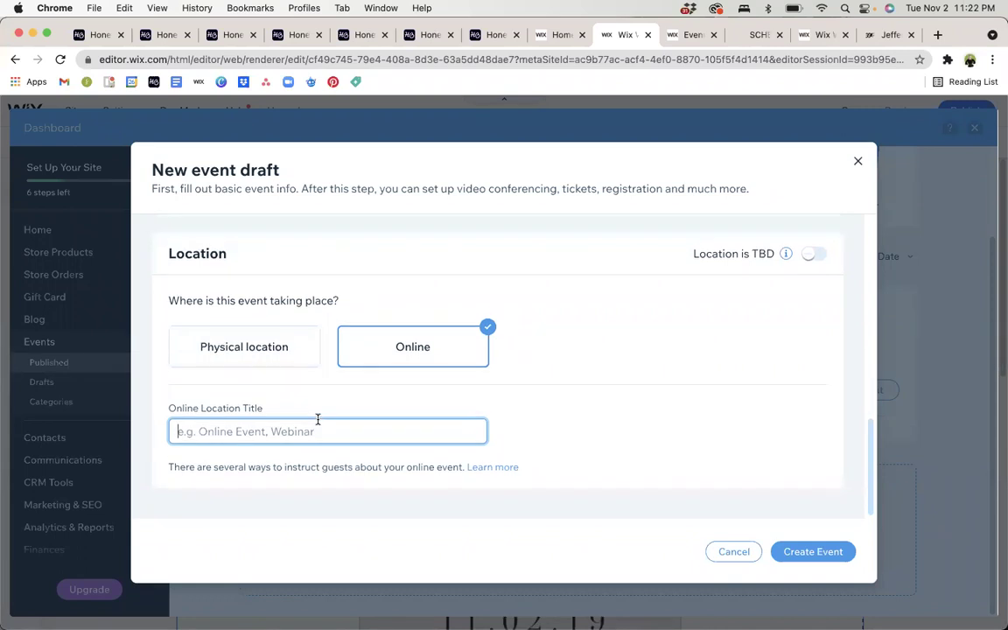
pyautogui.click(221, 359)
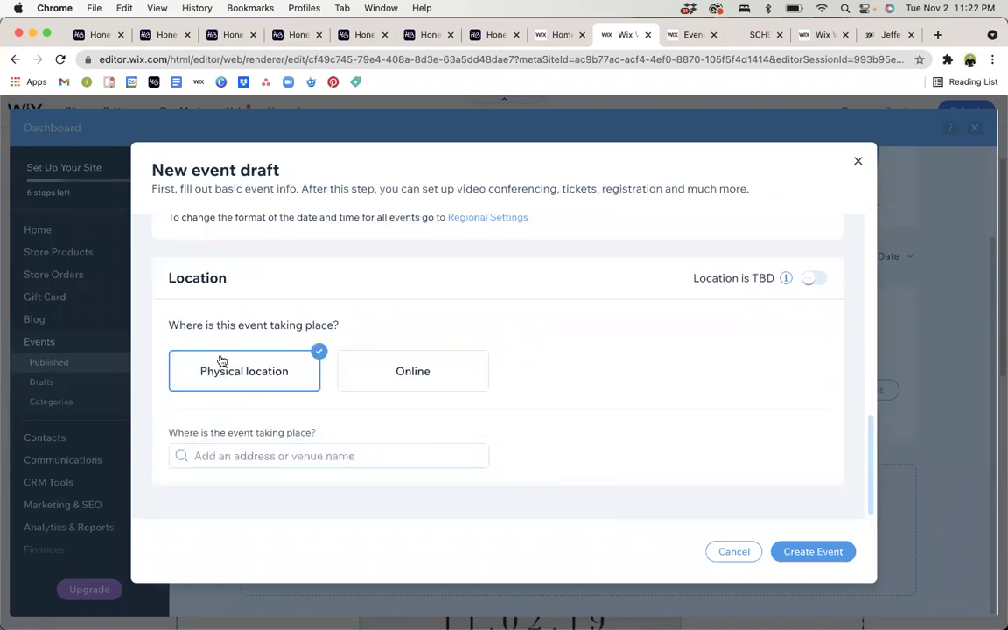
# Set a physical location by entering the street address and choosing the Bedford, IN suggestion.
pyautogui.click(258, 446)
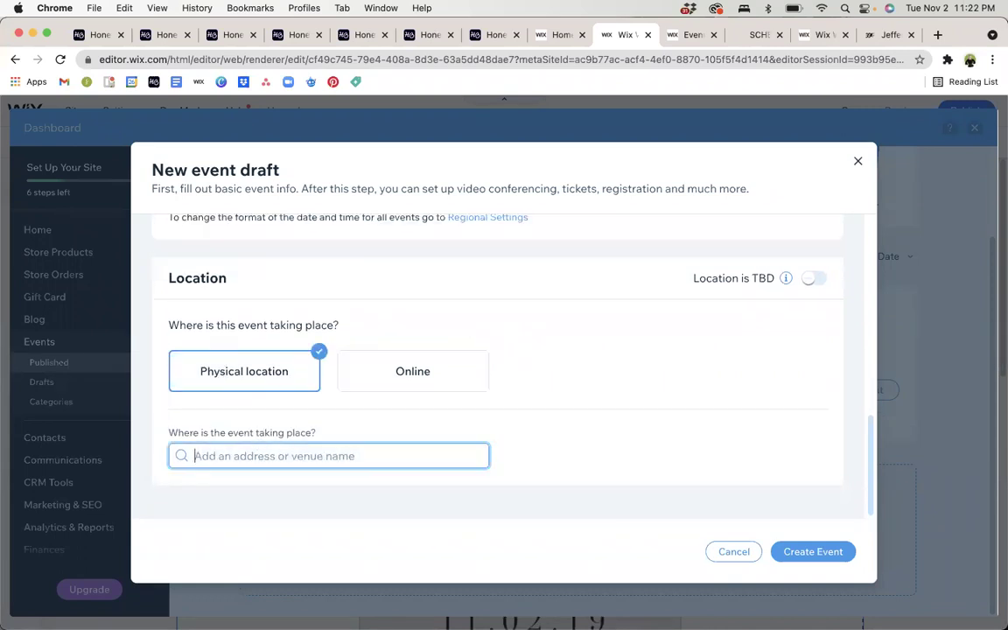
pyautogui.write('42')
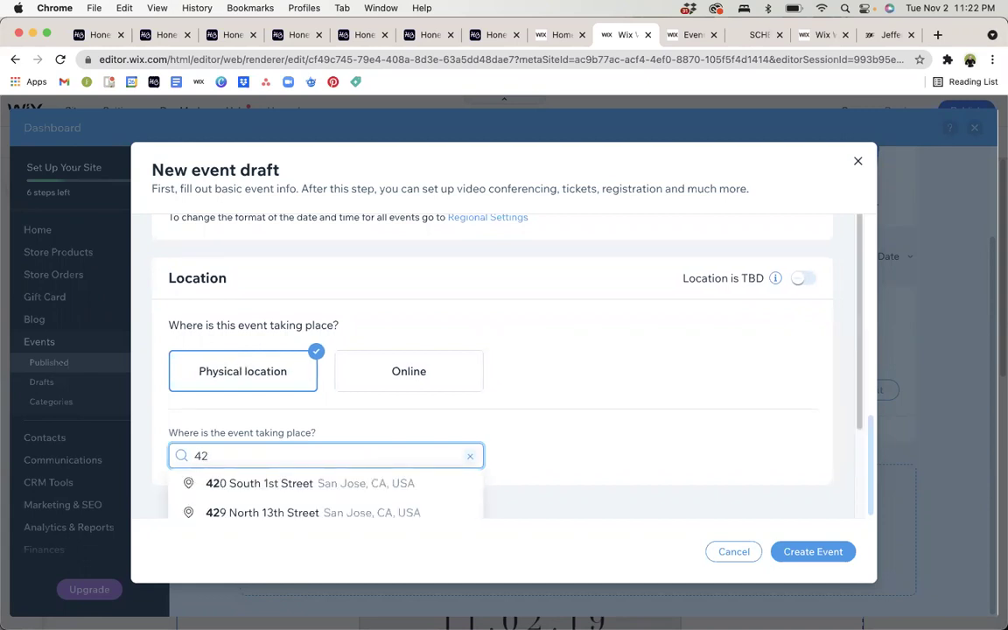
pyautogui.press('BackSpace')
pyautogui.press('BackSpace')
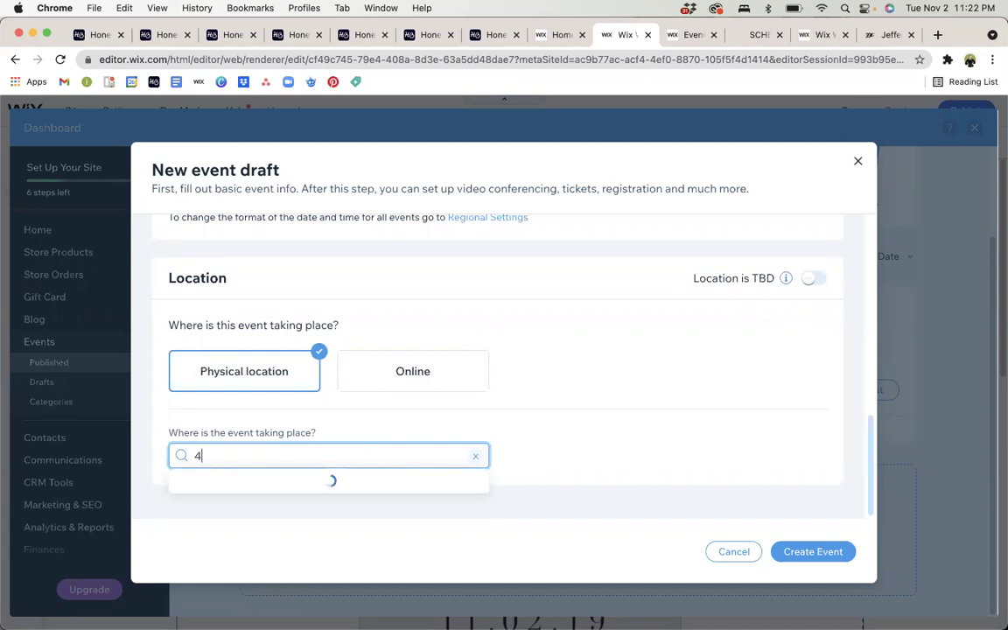
pyautogui.click(563, 450)
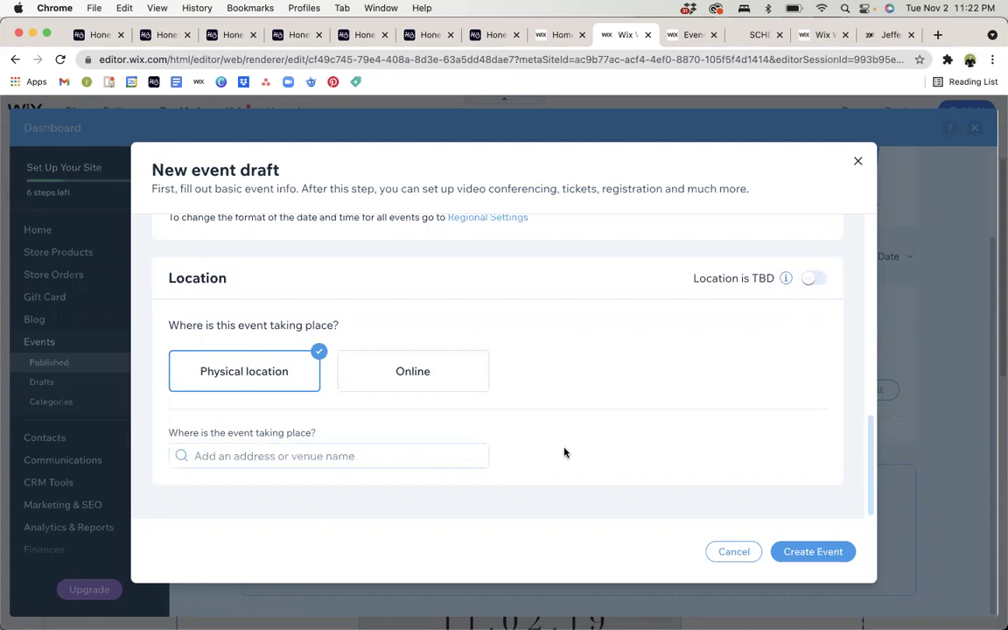
pyautogui.click(416, 452)
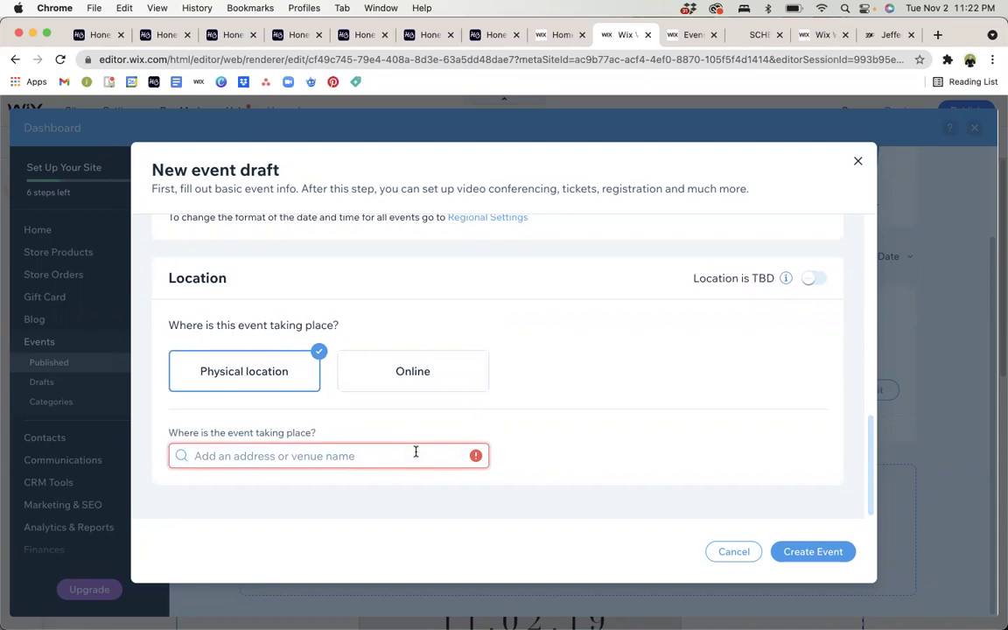
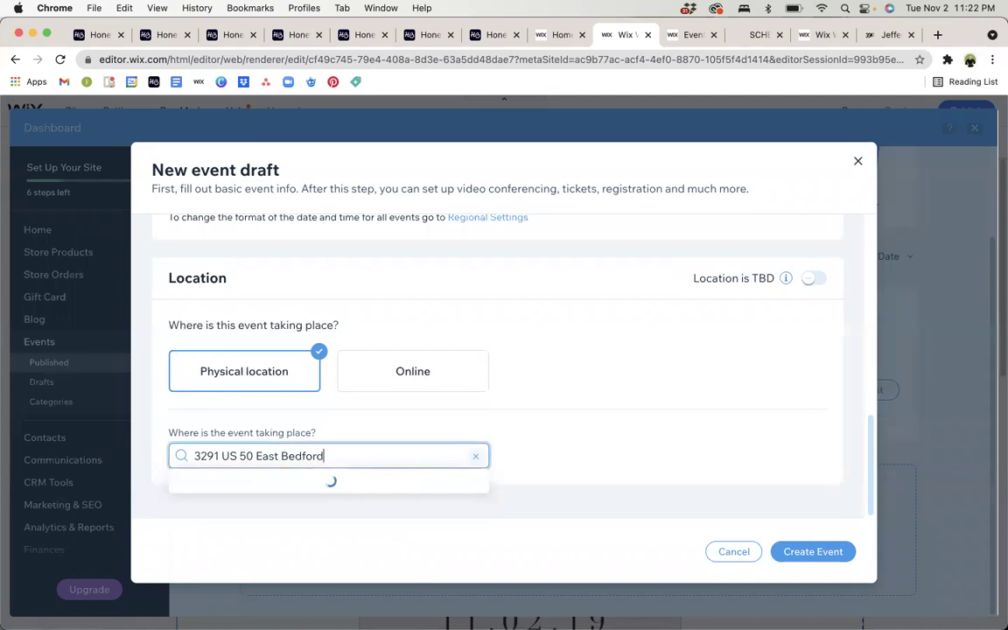
pyautogui.click(422, 485)
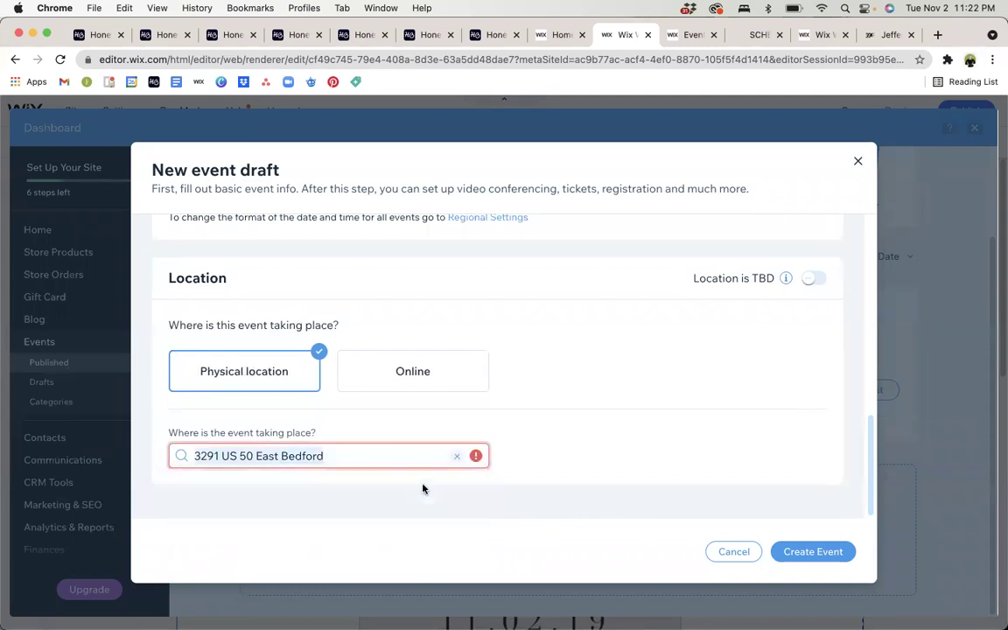
# Rename the venue to 'Venue 01' and create the event draft.
pyautogui.scroll(-3, 574, 427)
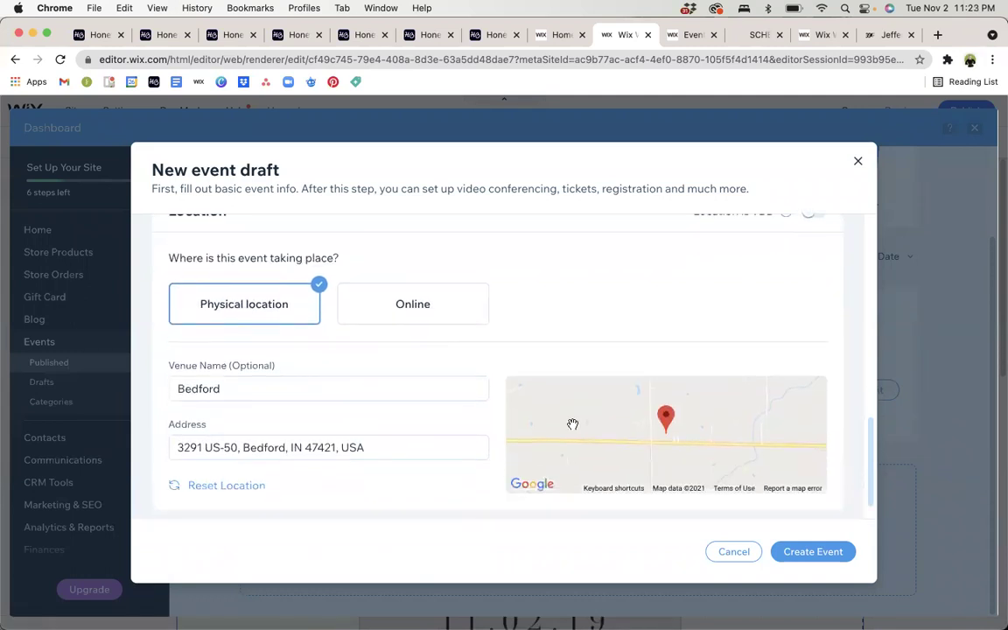
pyautogui.doubleClick(389, 365)
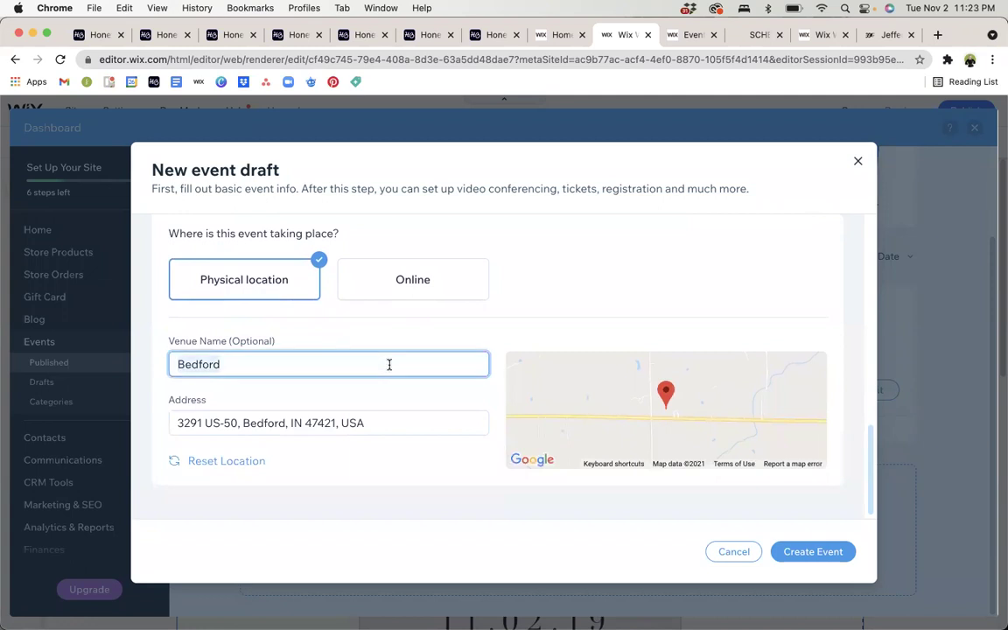
pyautogui.write('Venue 01')
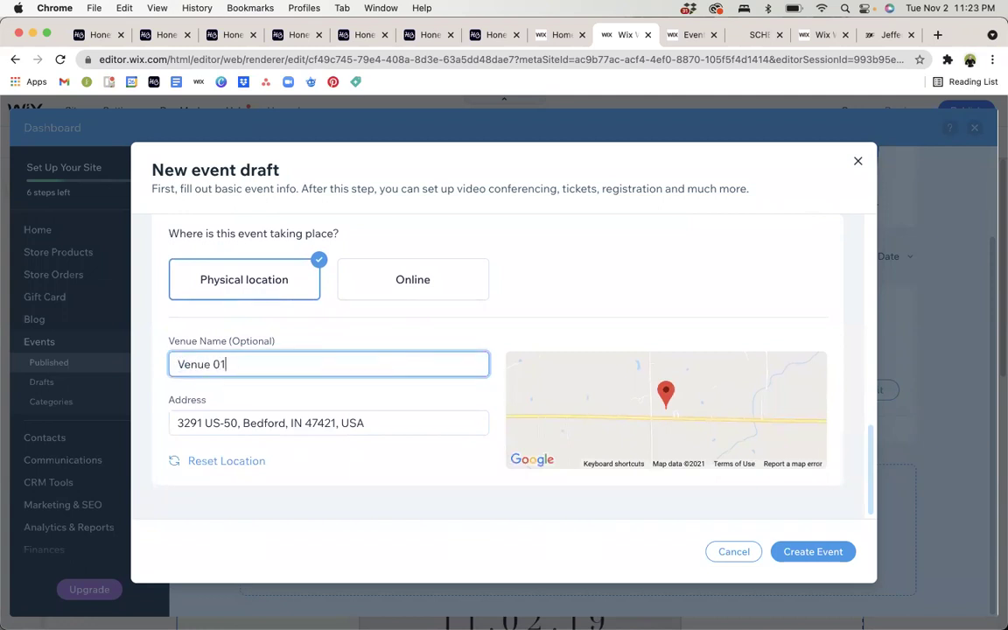
pyautogui.click(625, 328)
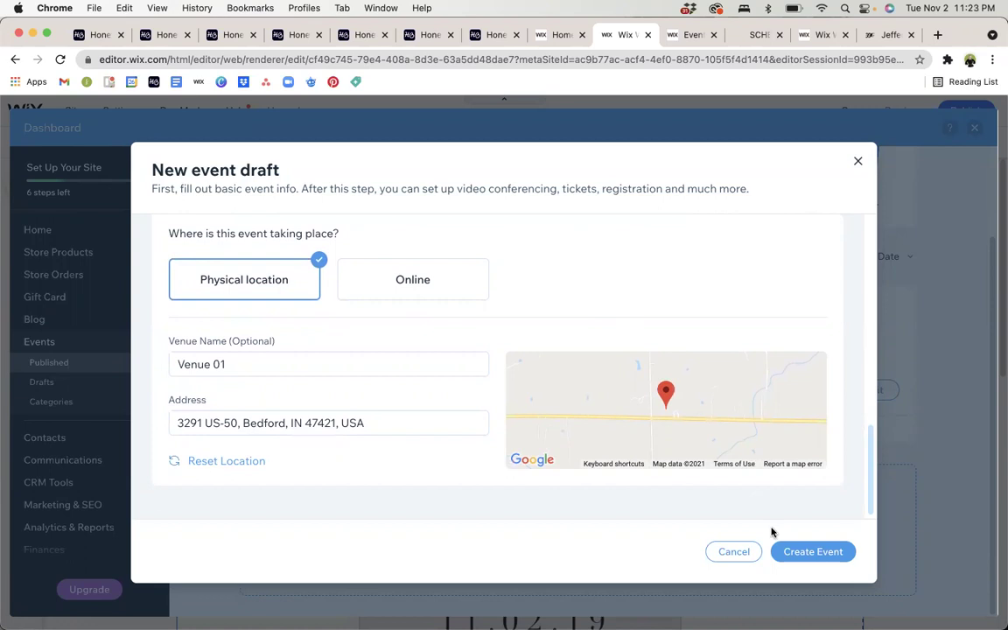
pyautogui.click(803, 553)
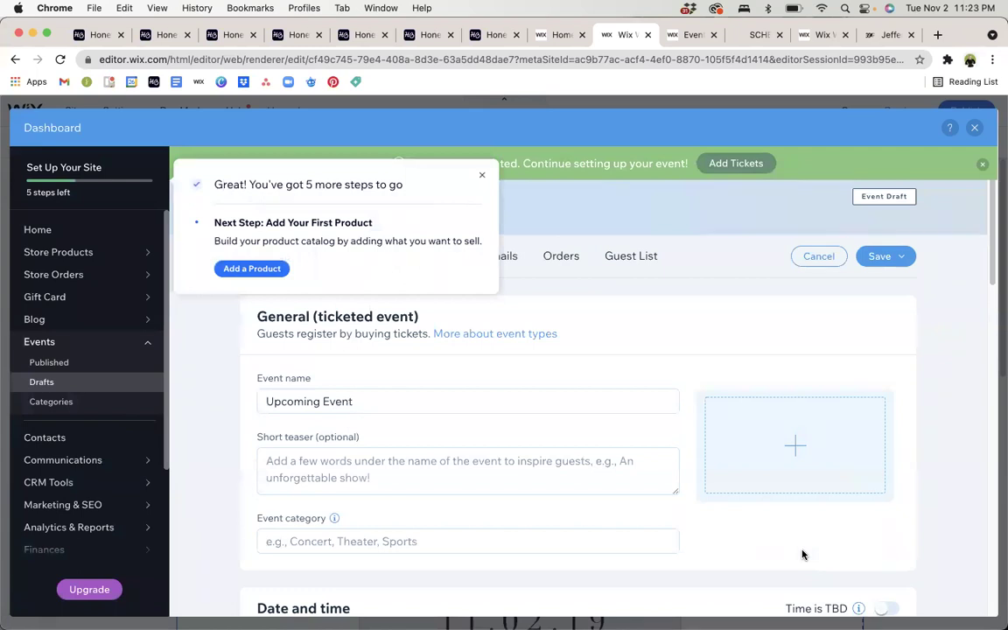
# Dismiss the '5 more steps' popup and scroll through the event details page.
pyautogui.click(482, 175)
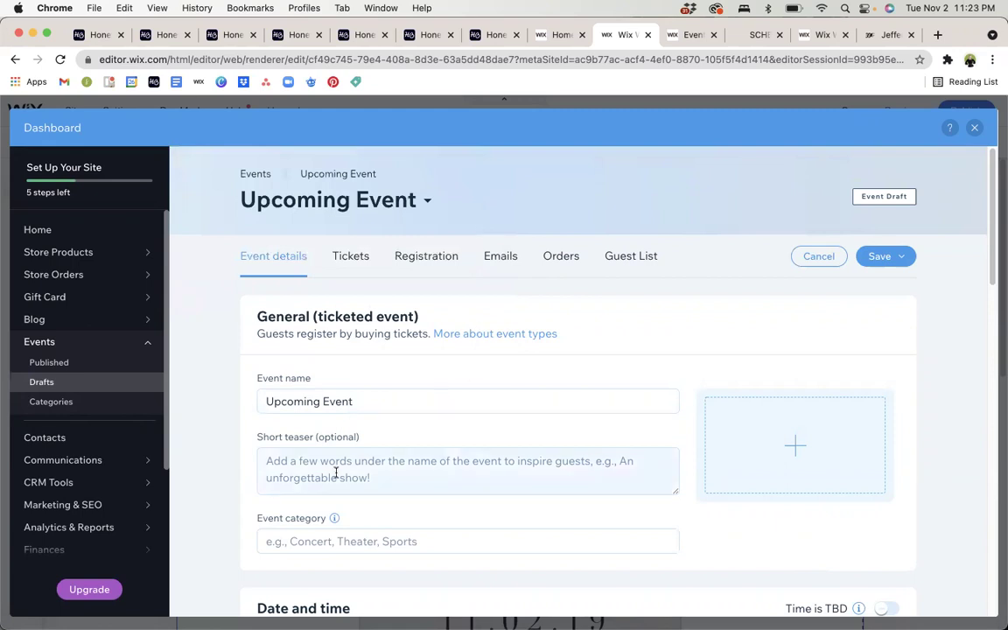
pyautogui.scroll(-2, 335, 473)
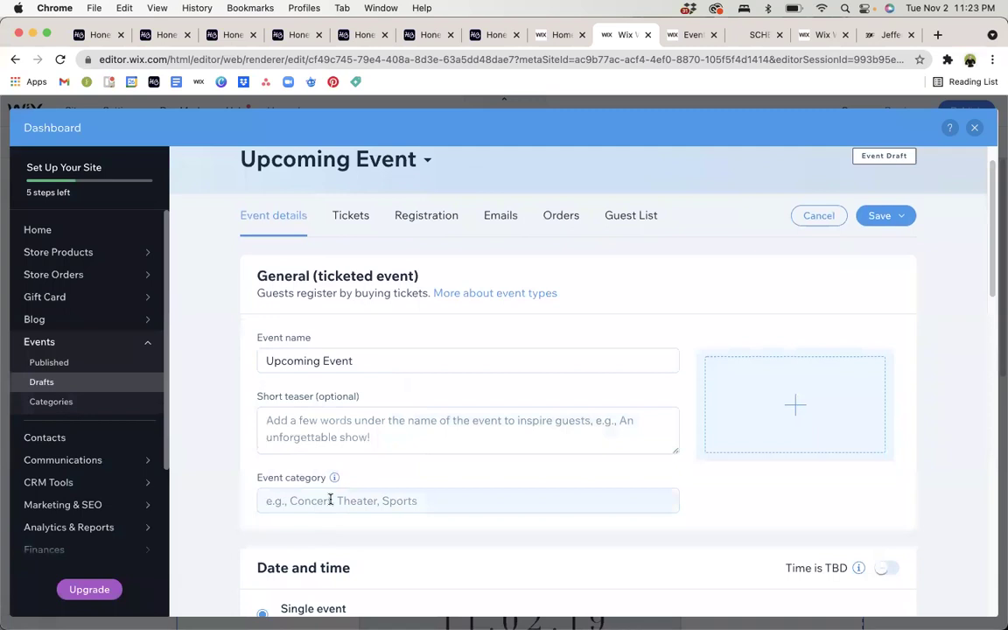
# Search Media from Wix for 'flowers' and use the Vase of Flowers image as the event image.
pyautogui.click(803, 410)
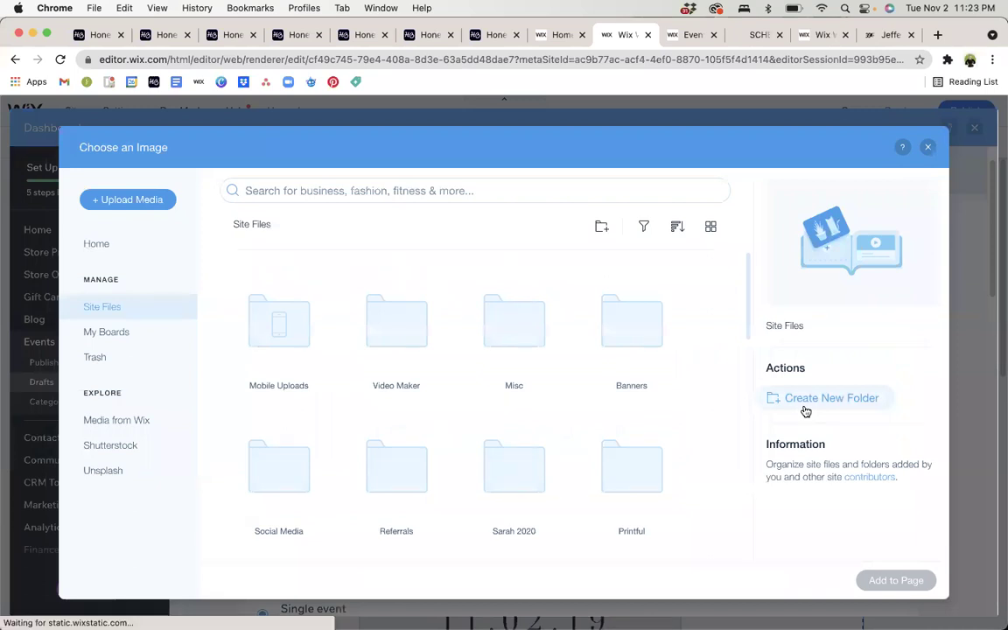
pyautogui.click(116, 423)
pyautogui.click(308, 191)
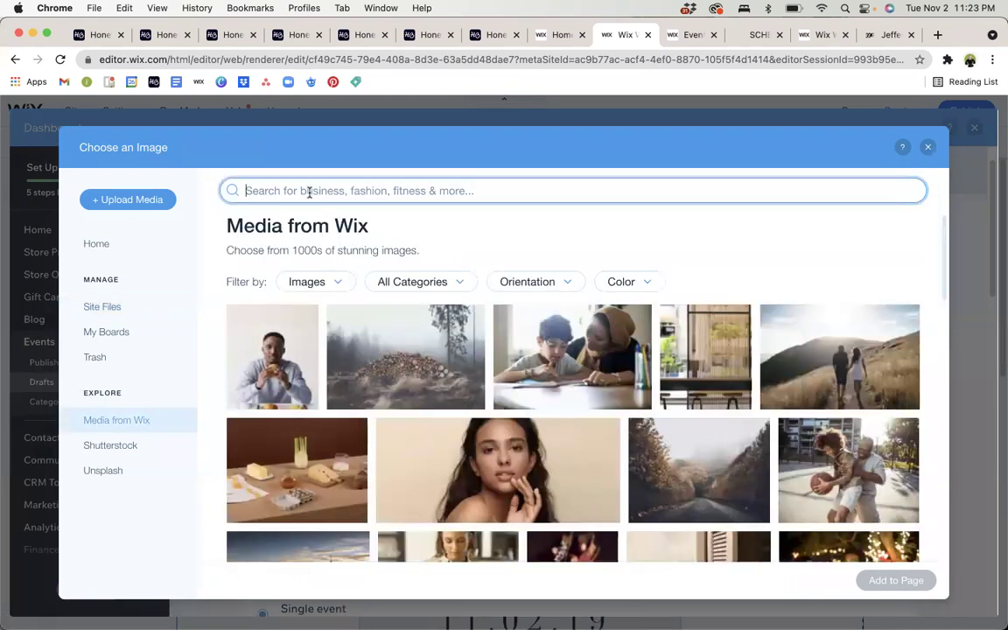
pyautogui.write('flowers')
pyautogui.press('Return')
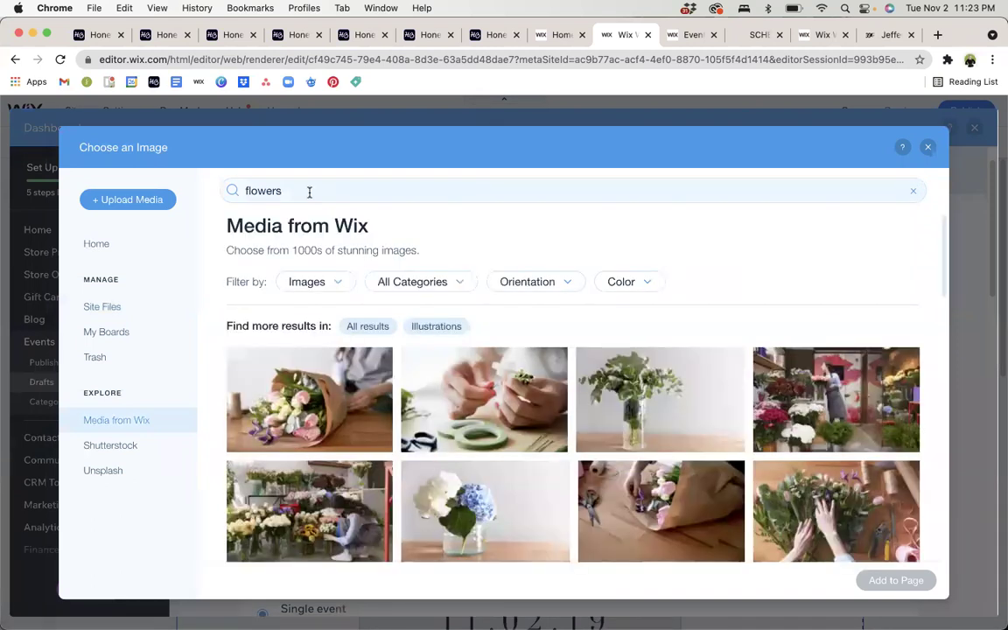
pyautogui.click(650, 408)
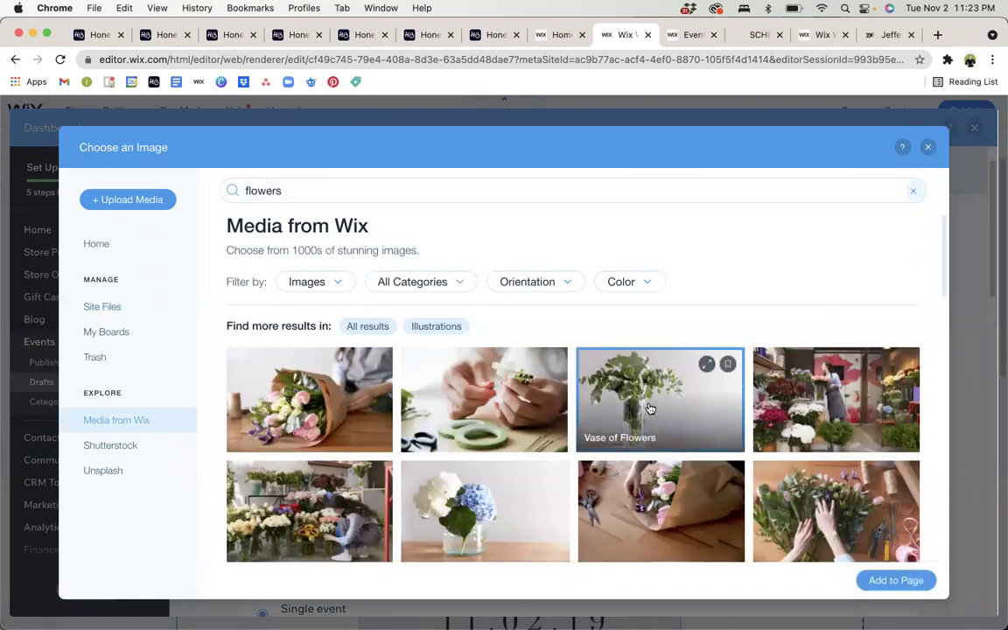
pyautogui.click(893, 578)
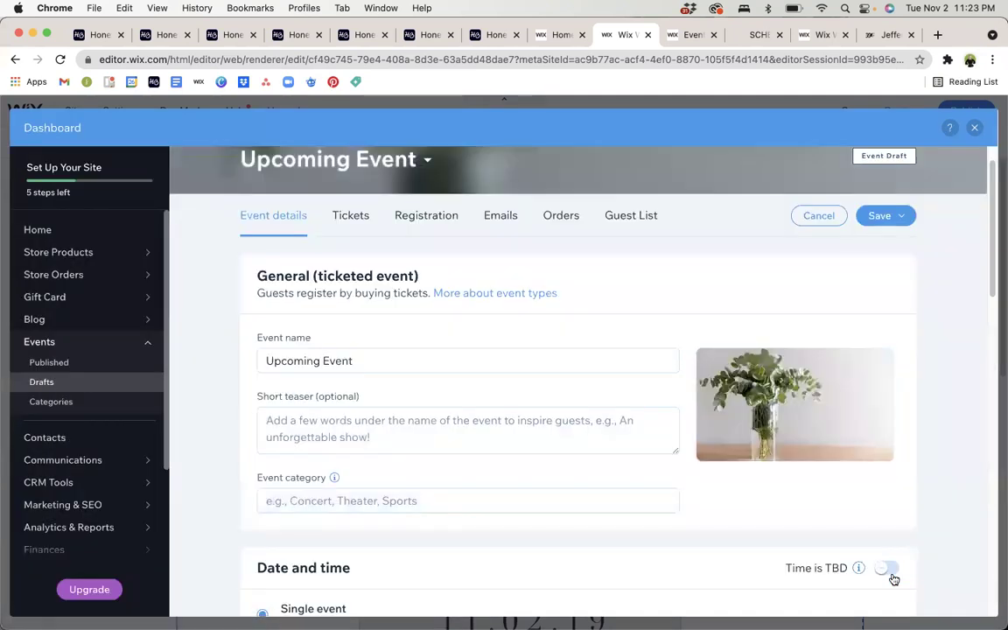
pyautogui.scroll(-5, 600, 432)
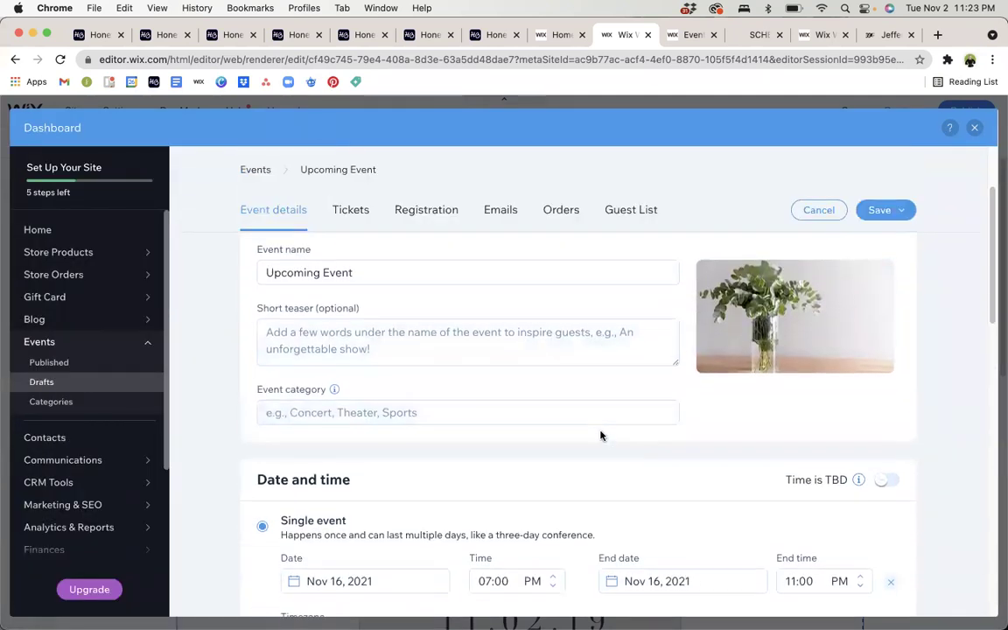
pyautogui.scroll(-3, 602, 436)
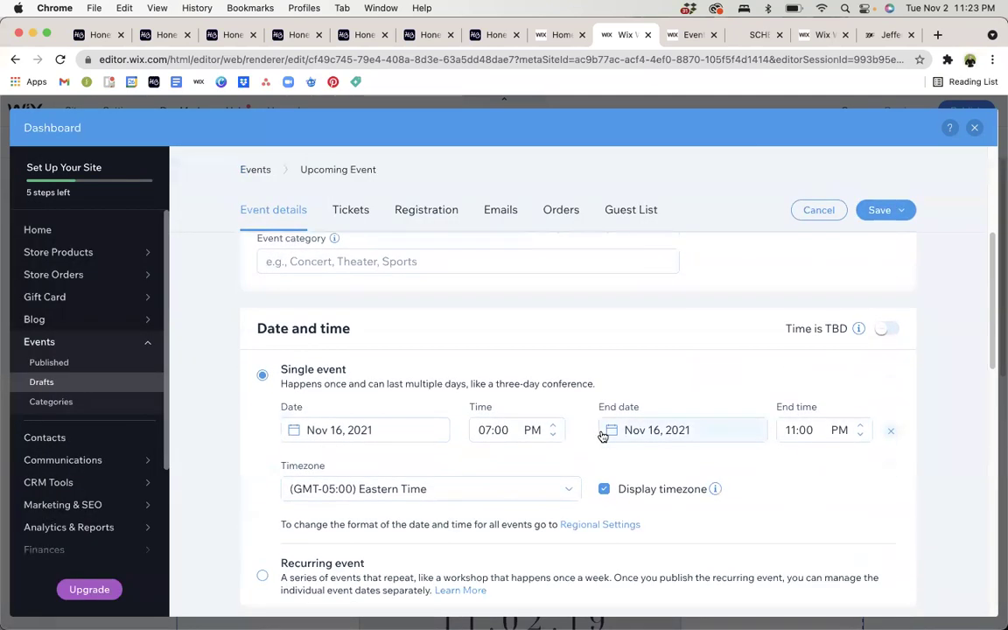
pyautogui.scroll(-1, 603, 382)
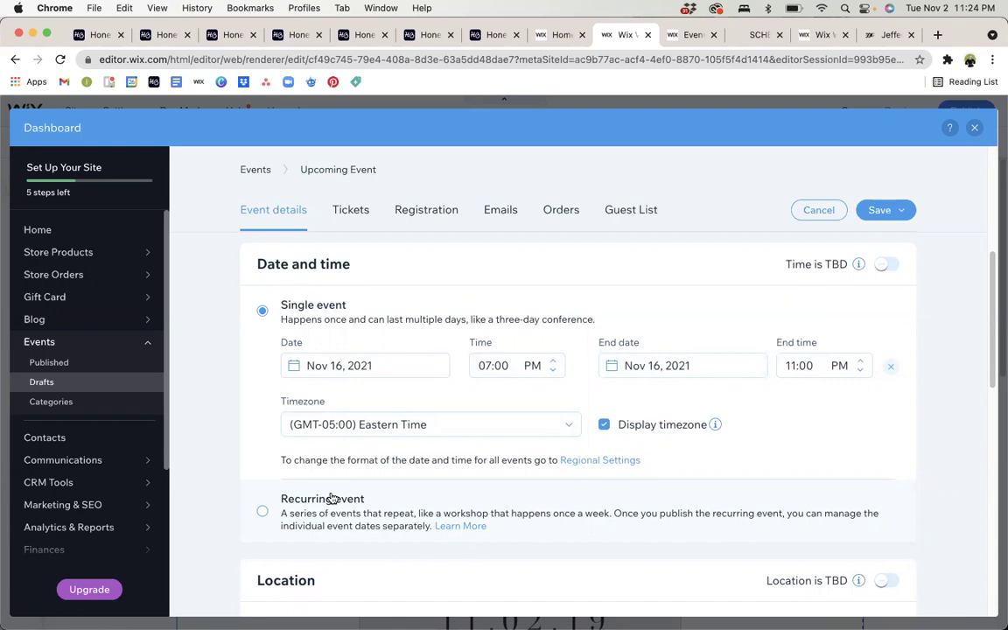
pyautogui.scroll(-1, 332, 499)
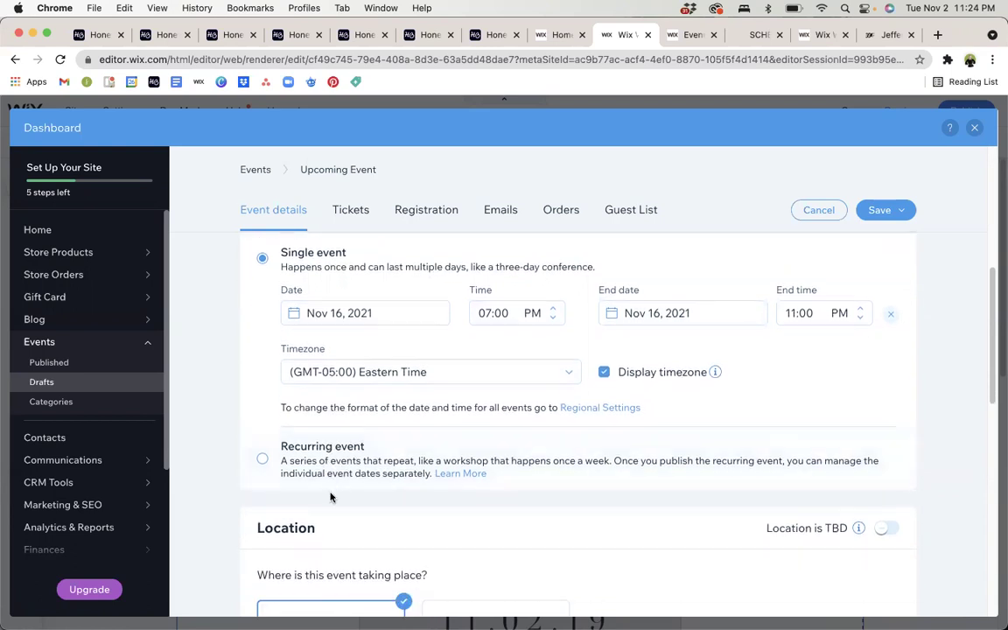
pyautogui.scroll(-1, 331, 496)
pyautogui.scroll(-1, 330, 497)
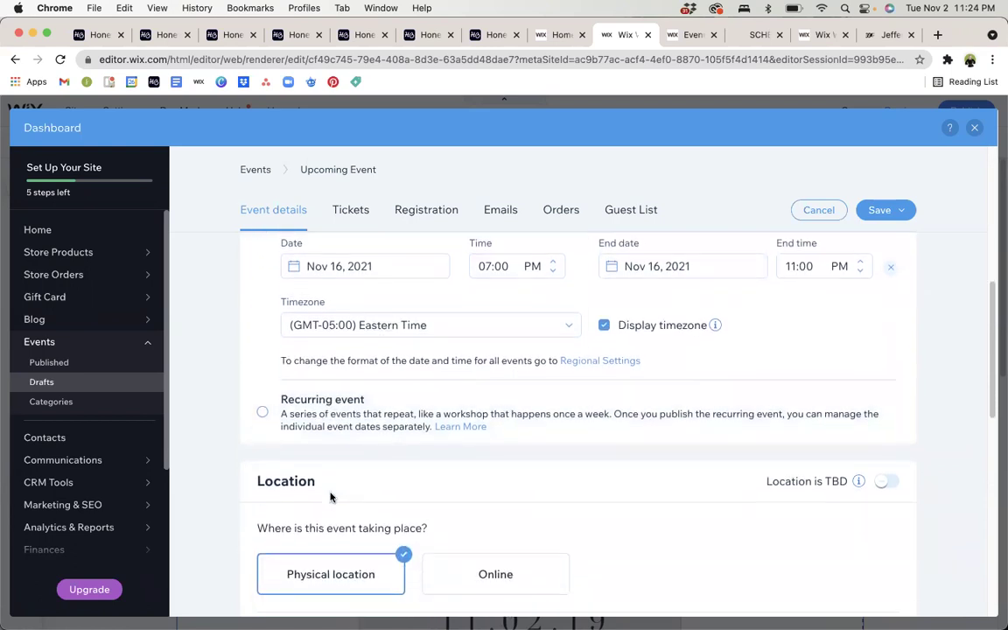
pyautogui.scroll(-4, 331, 497)
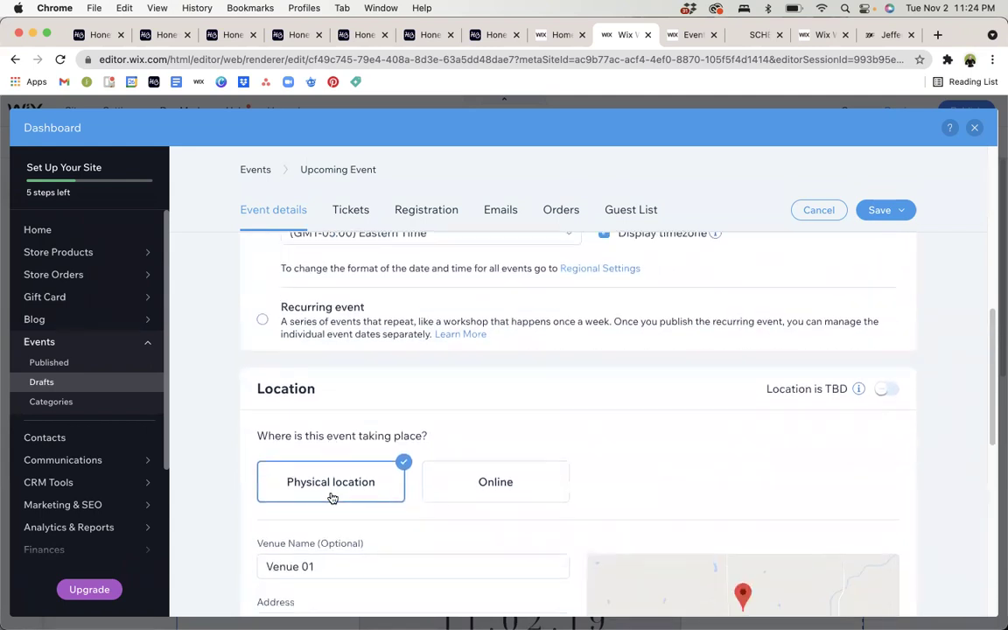
pyautogui.scroll(-6, 331, 497)
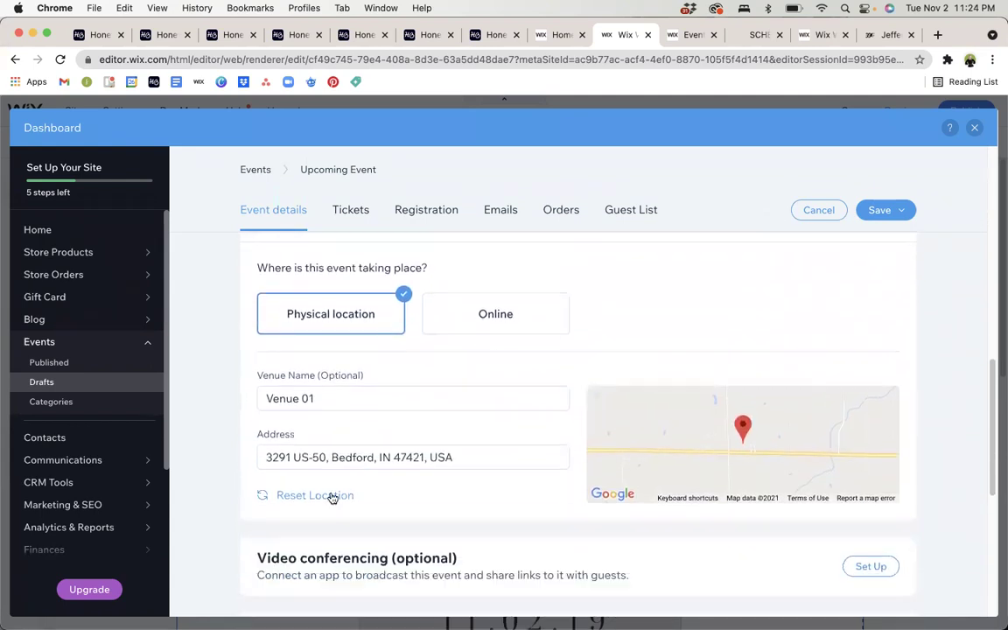
pyautogui.scroll(-3, 332, 497)
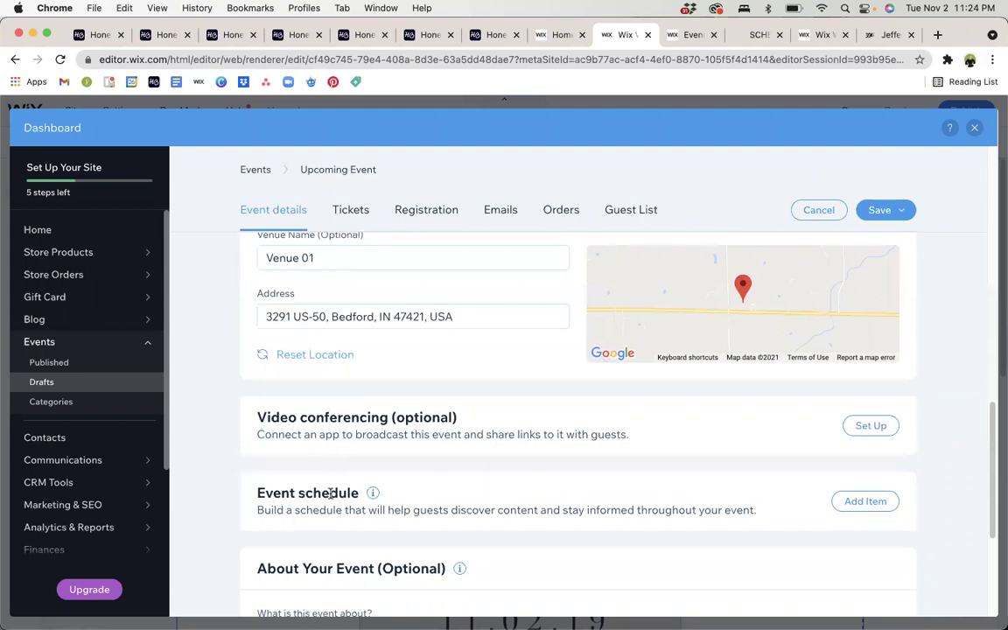
pyautogui.scroll(-1, 332, 495)
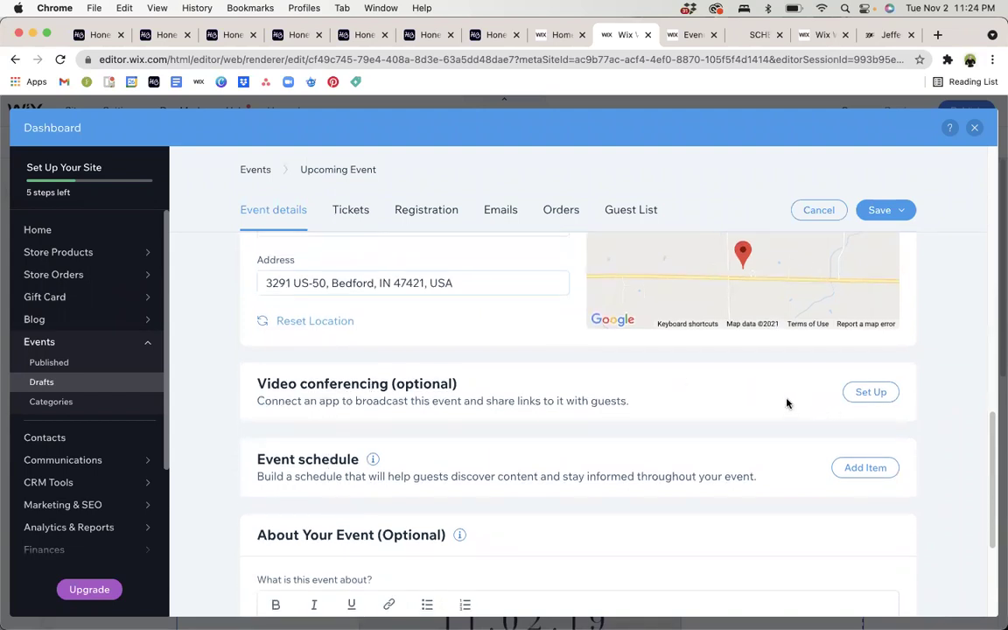
pyautogui.click(878, 399)
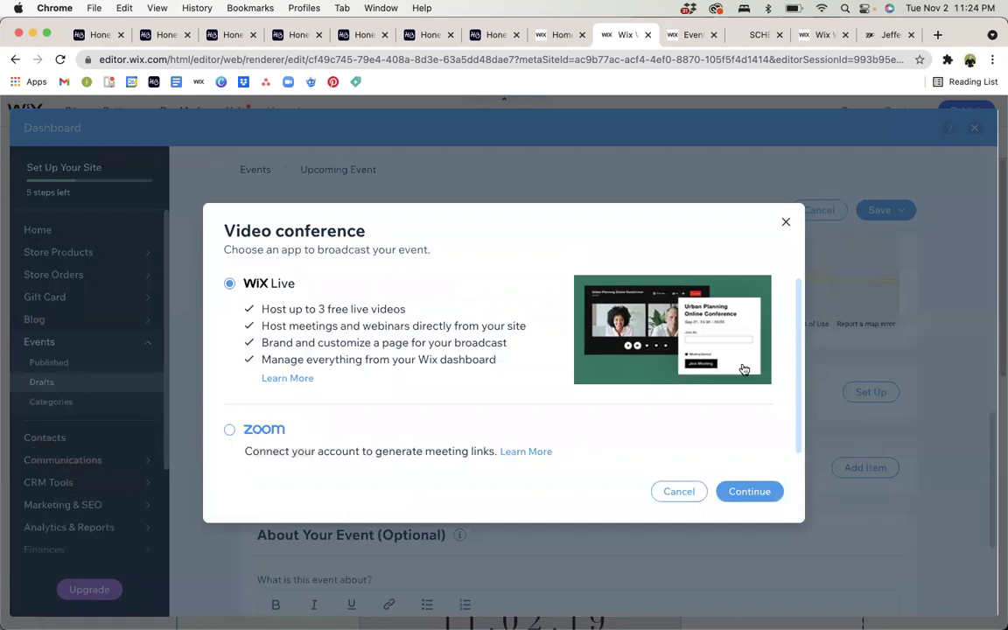
pyautogui.scroll(-1, 526, 422)
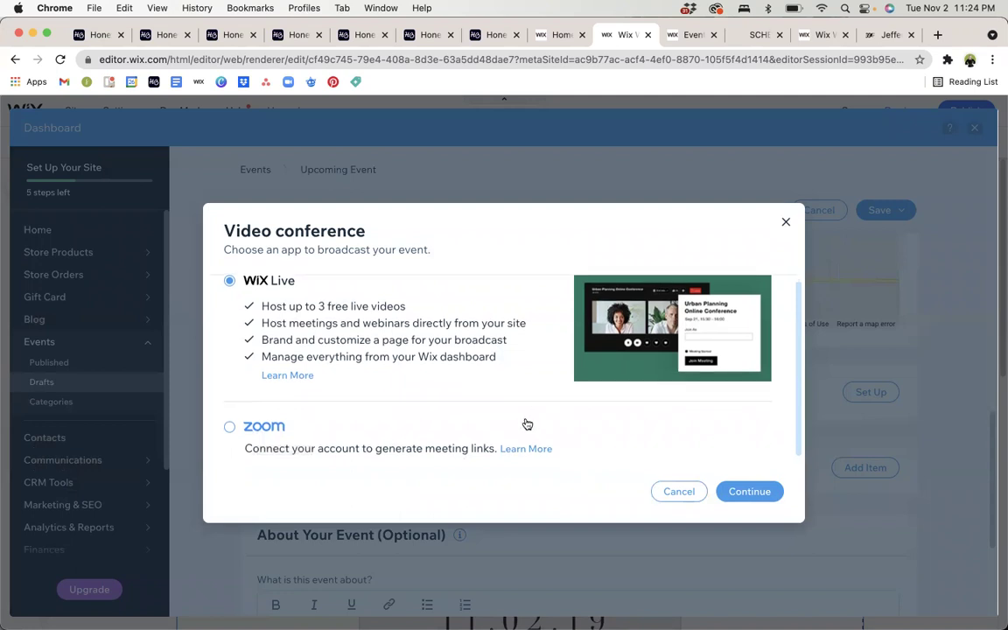
pyautogui.scroll(1, 305, 318)
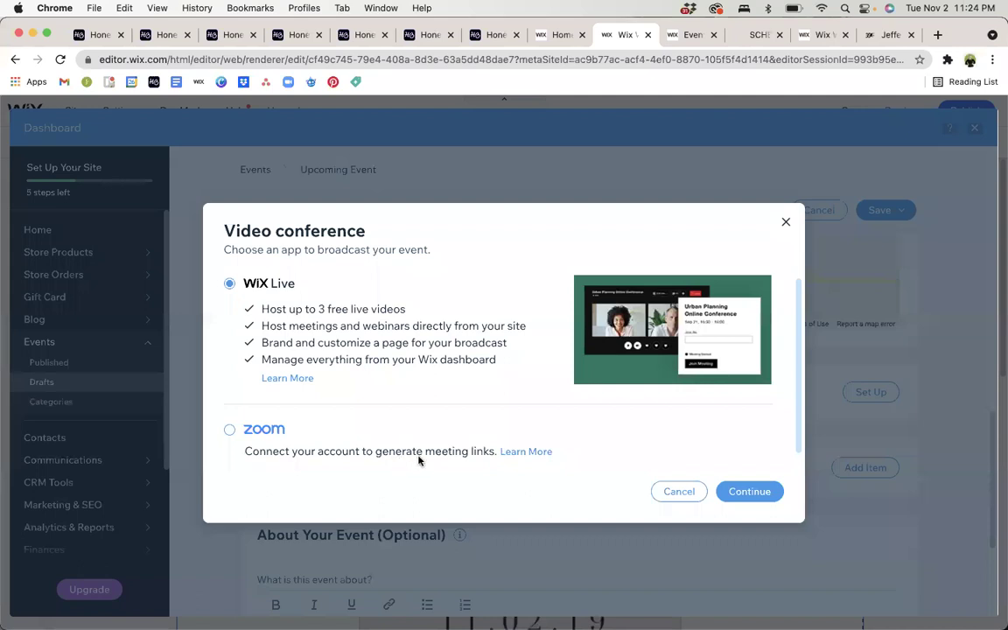
pyautogui.click(786, 221)
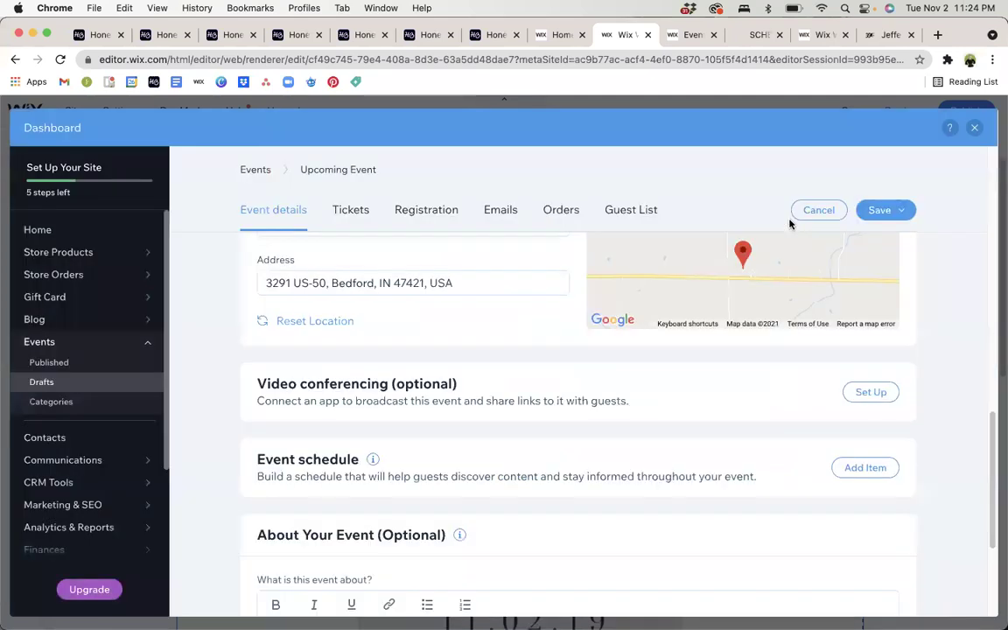
pyautogui.scroll(-3, 679, 367)
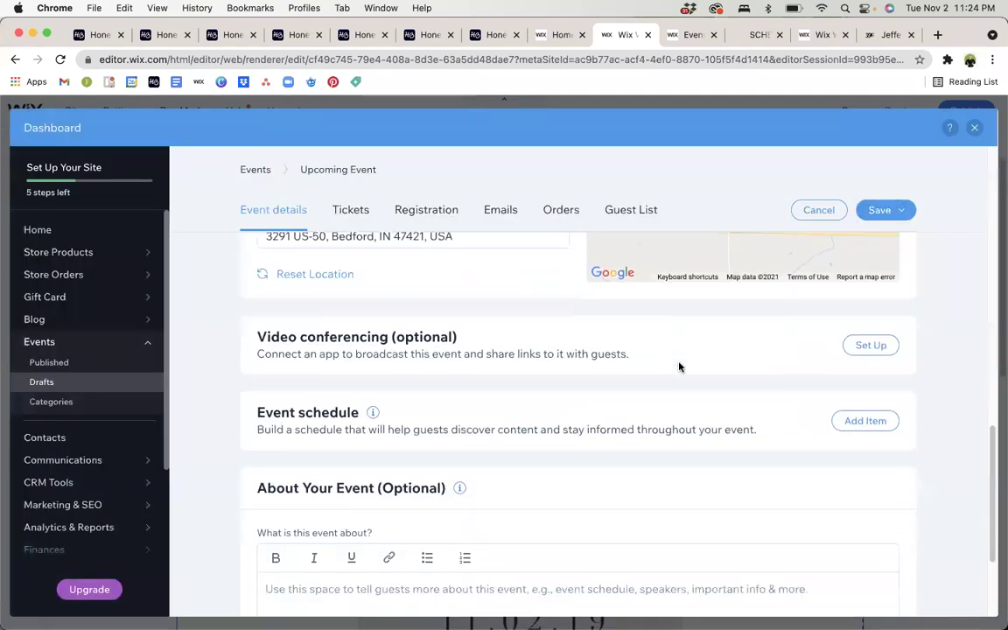
pyautogui.scroll(-1, 678, 367)
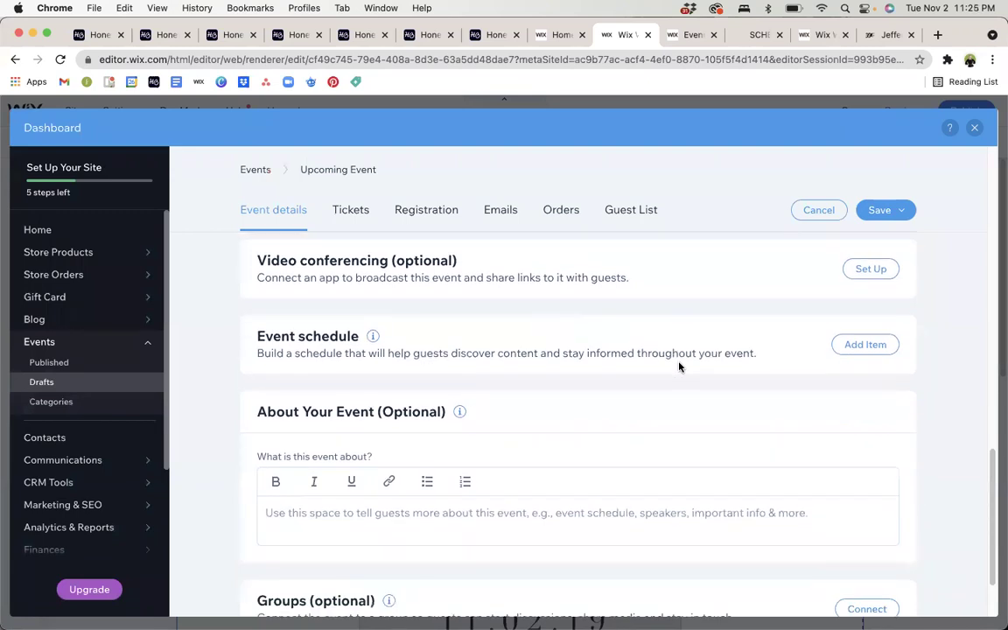
pyautogui.click(868, 345)
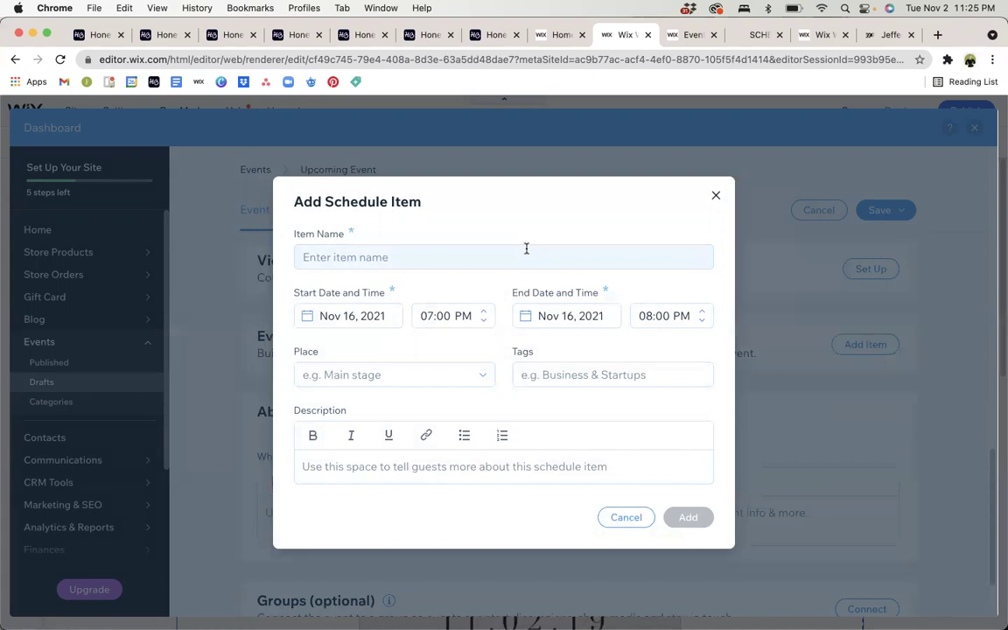
pyautogui.click(716, 196)
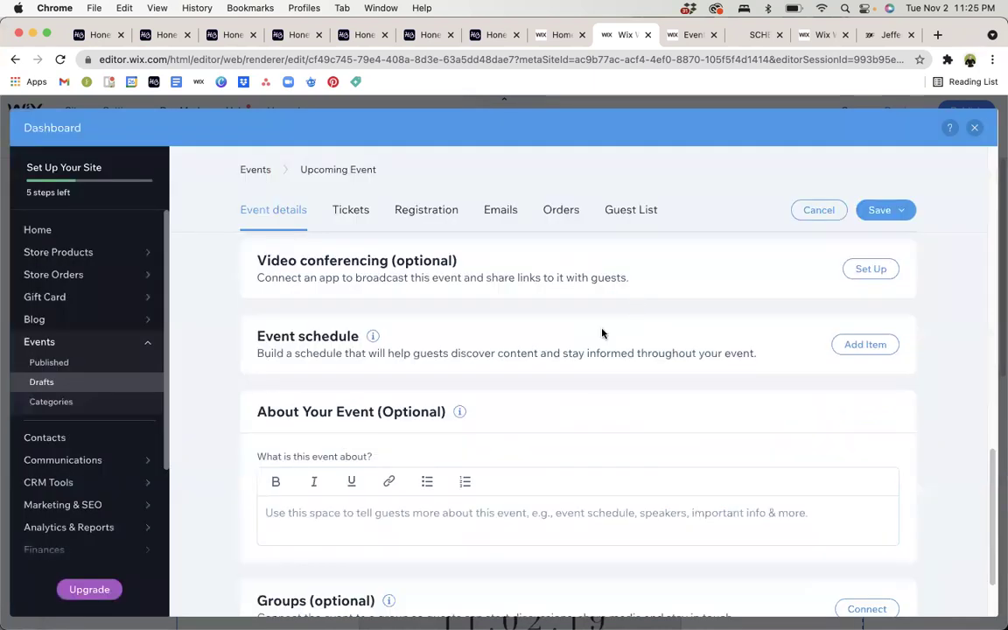
pyautogui.scroll(-1, 622, 337)
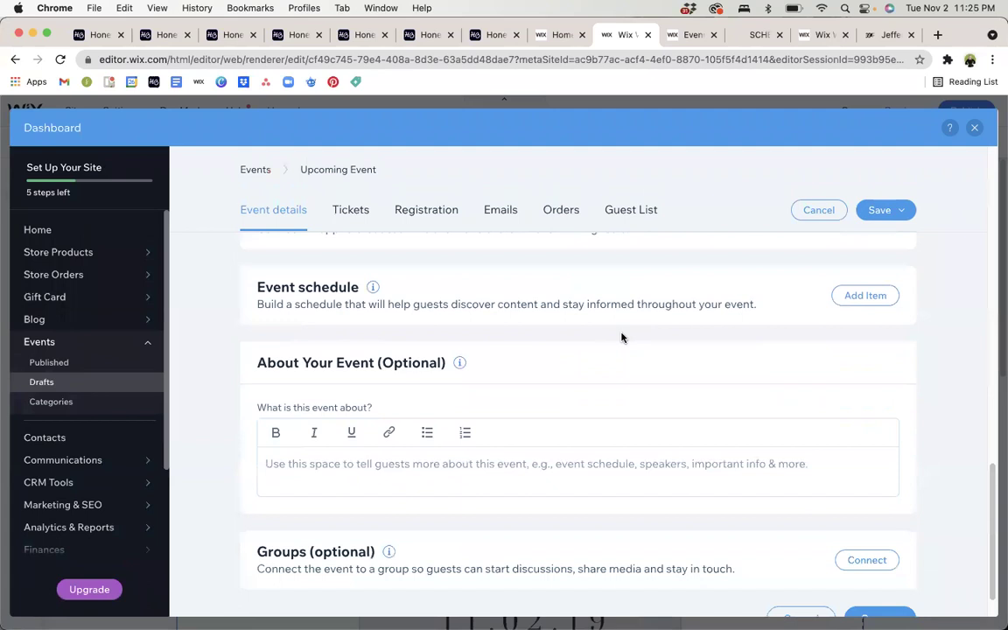
pyautogui.scroll(-1, 622, 338)
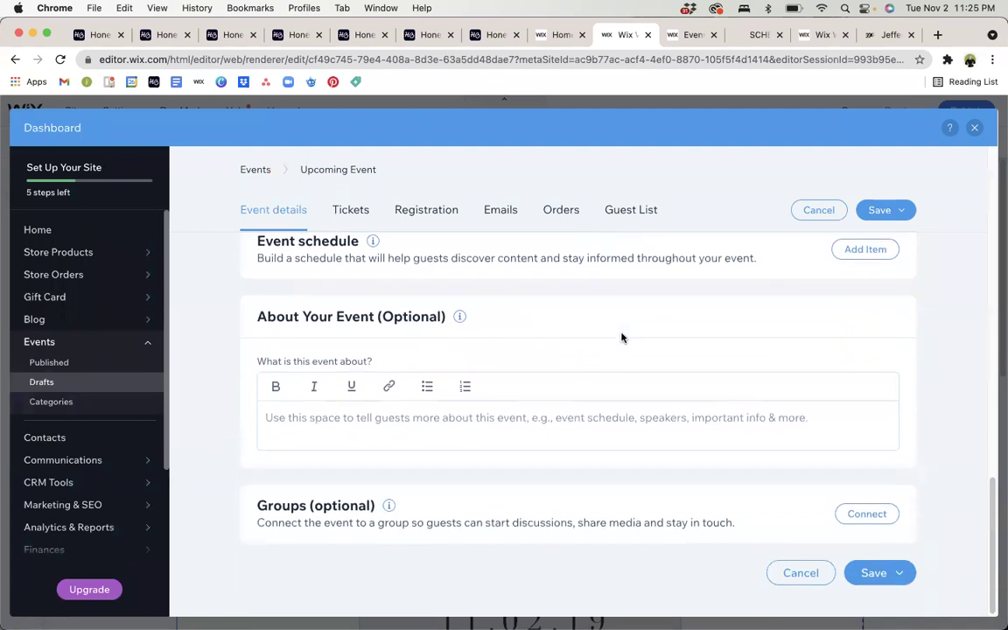
# Leave the About Your Event description empty and save the event with Save Draft.
pyautogui.click(437, 417)
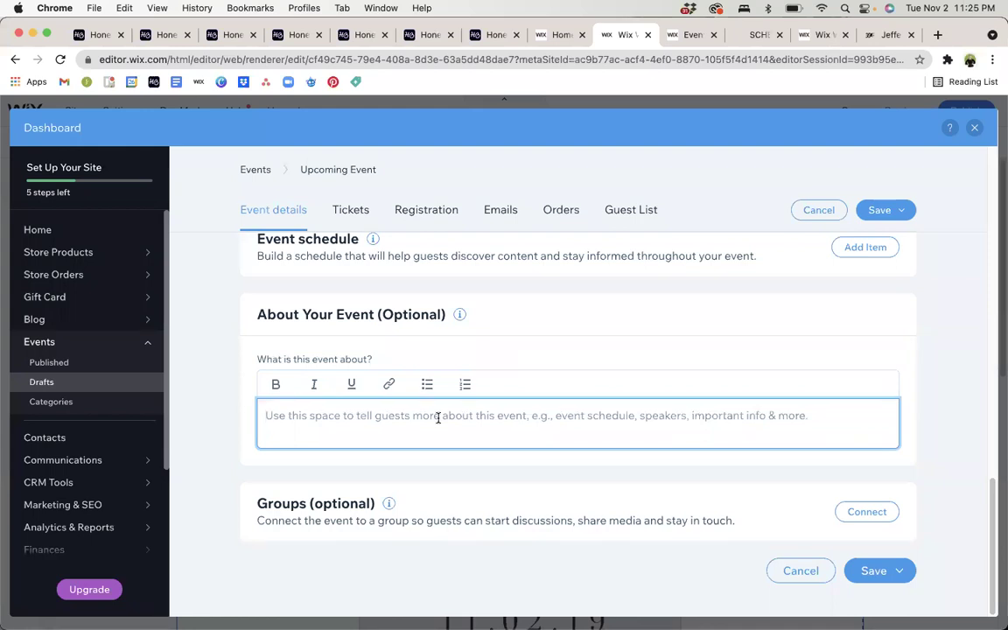
pyautogui.moveTo(388, 504)
pyautogui.click(880, 210)
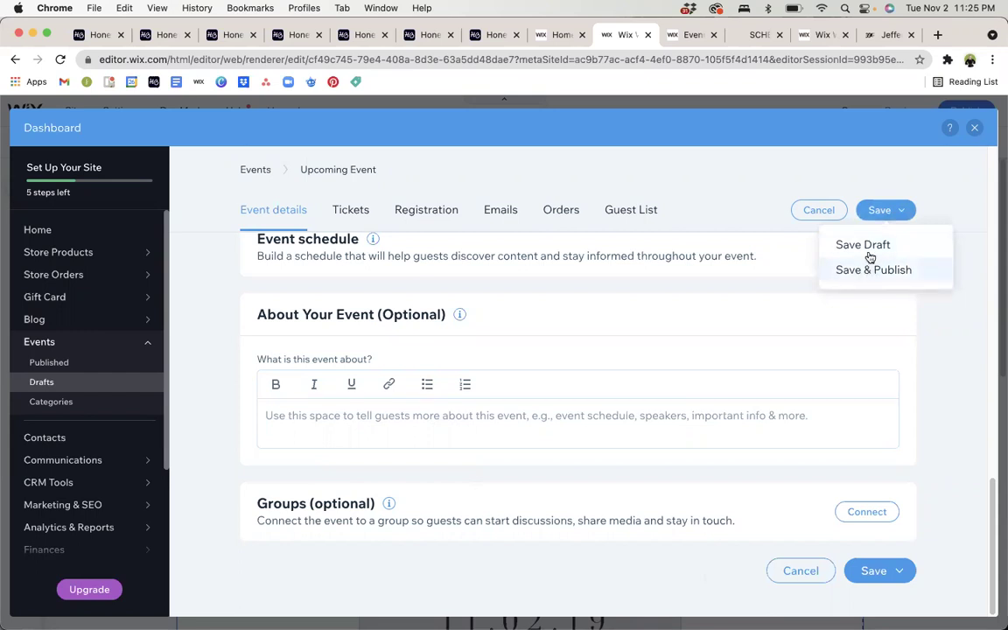
pyautogui.click(870, 249)
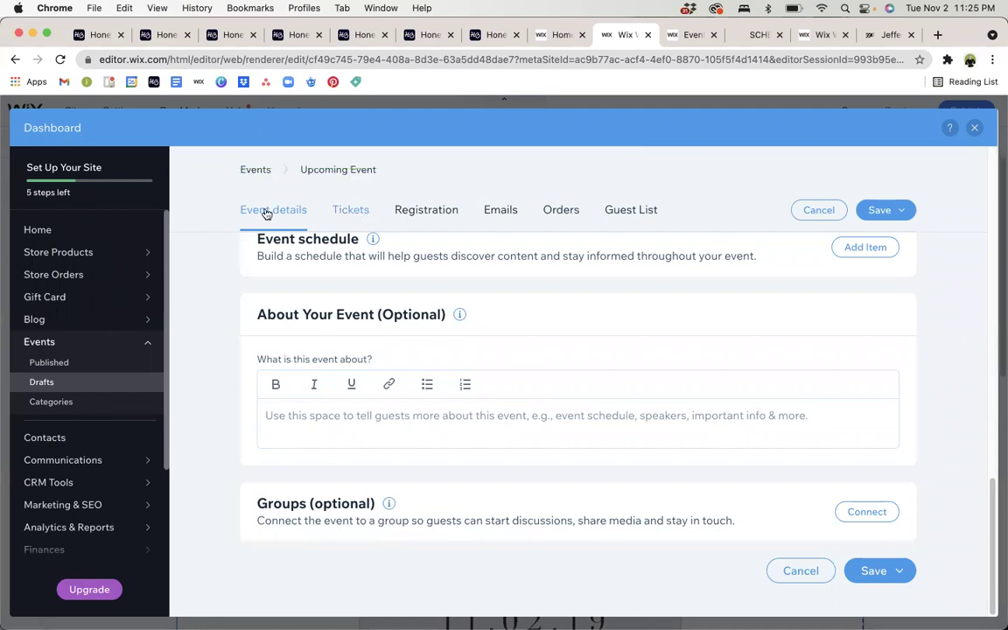
# Start the event's first ticket as a free ticket with unlimited quantity.
pyautogui.click(345, 213)
pyautogui.scroll(-1, 472, 301)
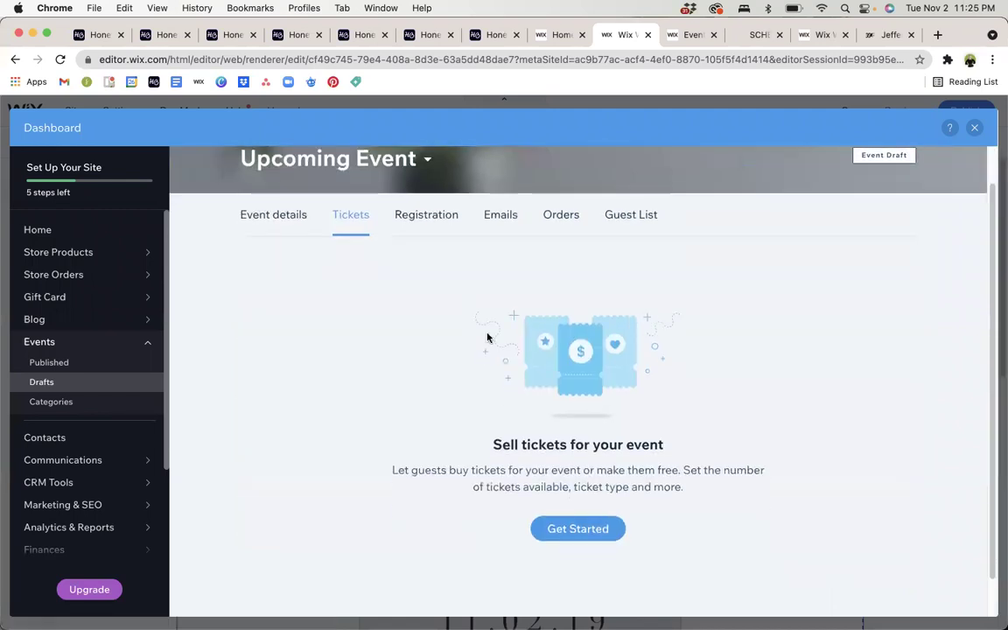
pyautogui.click(569, 528)
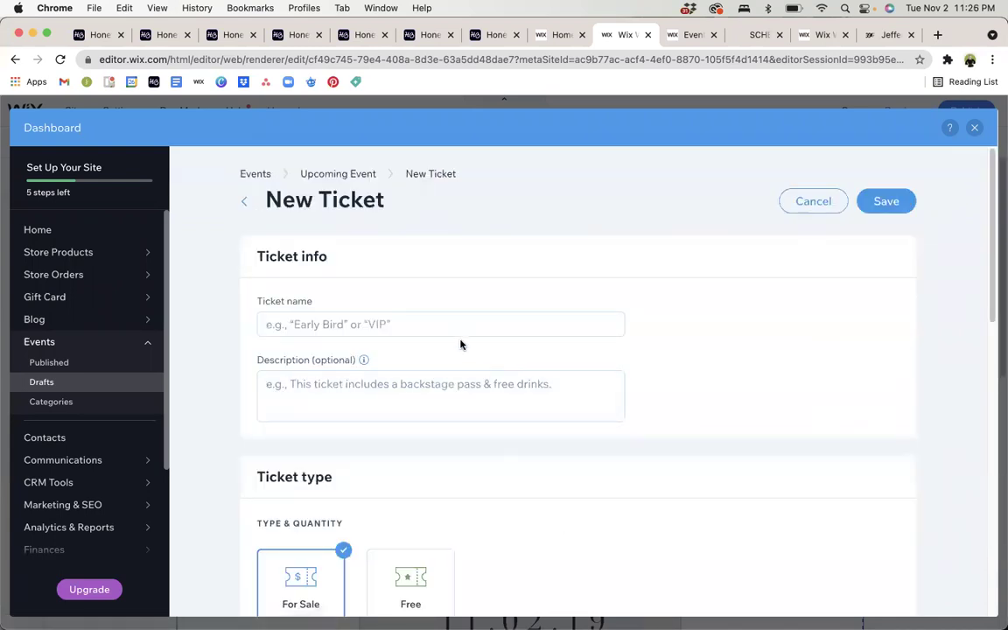
pyautogui.click(460, 332)
pyautogui.scroll(-1, 460, 332)
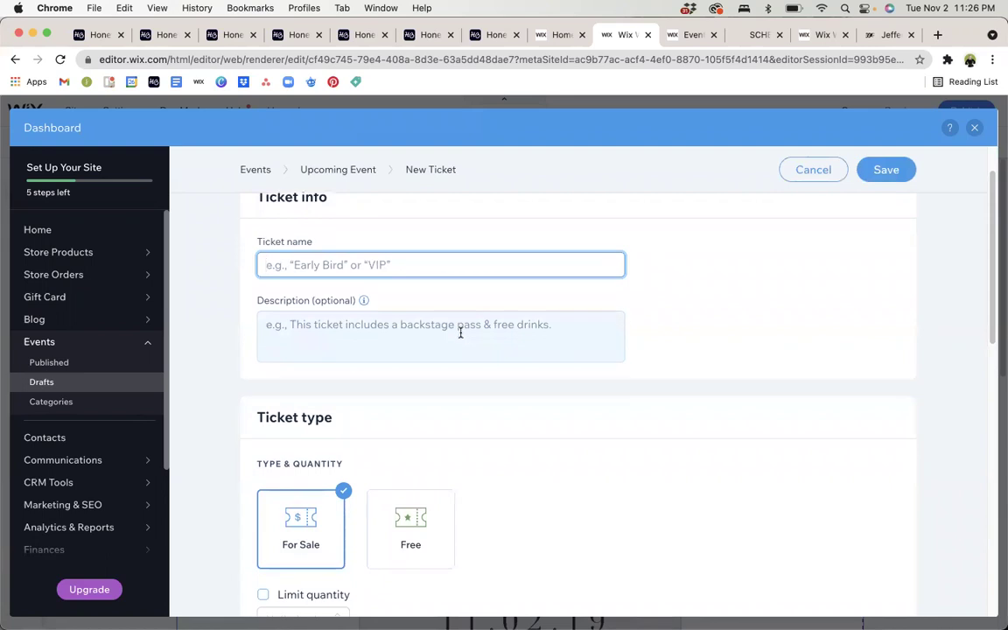
pyautogui.scroll(-3, 460, 332)
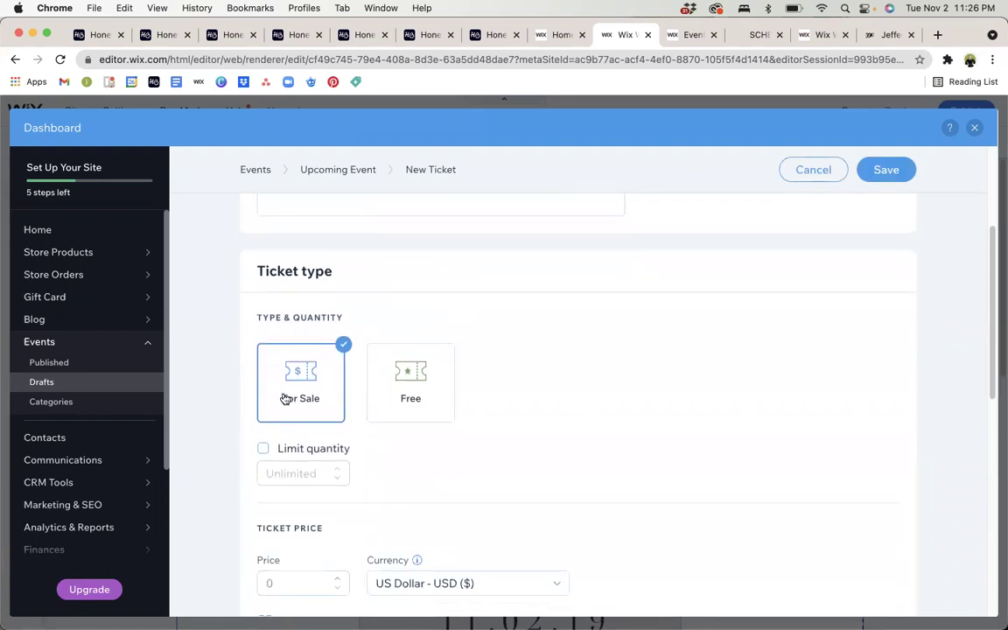
pyautogui.click(264, 450)
pyautogui.click(264, 449)
pyautogui.scroll(-1, 449, 378)
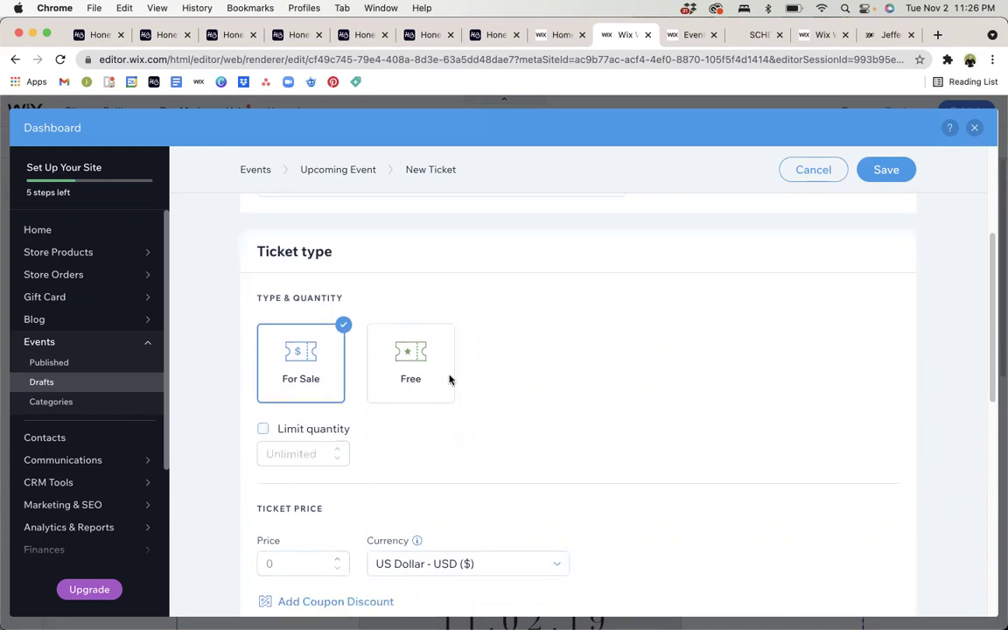
pyautogui.scroll(-3, 449, 379)
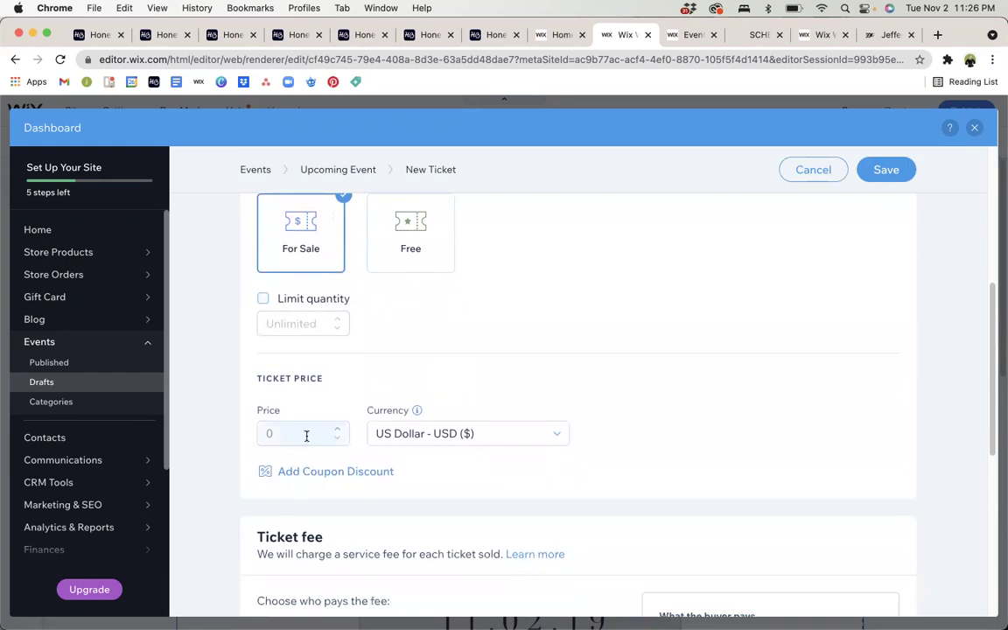
pyautogui.click(422, 252)
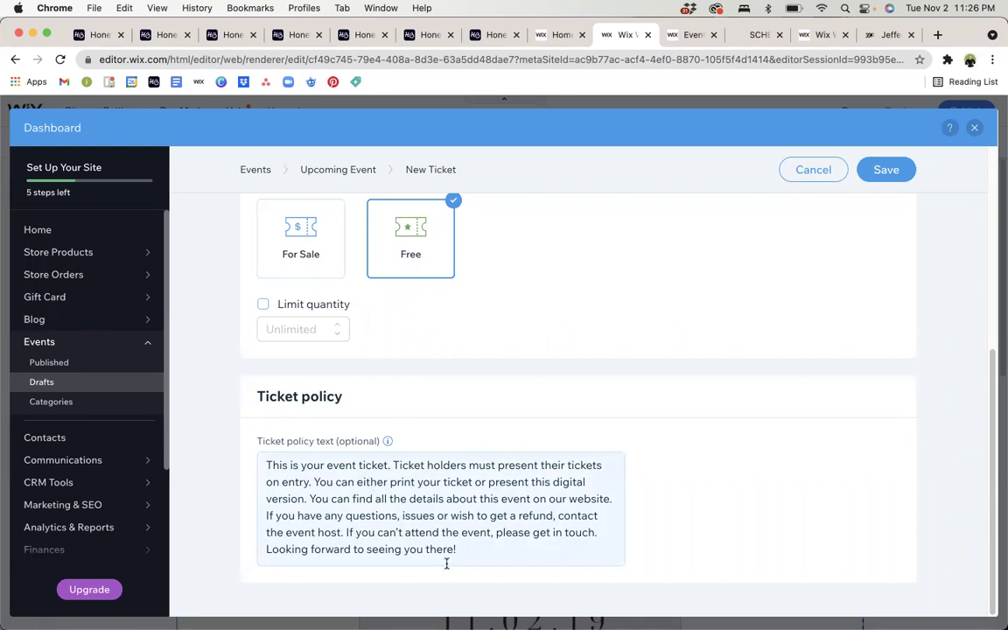
# Name the free ticket 'VIP', save it, and bring up the Registration settings.
pyautogui.scroll(5, 445, 565)
pyautogui.scroll(2, 447, 569)
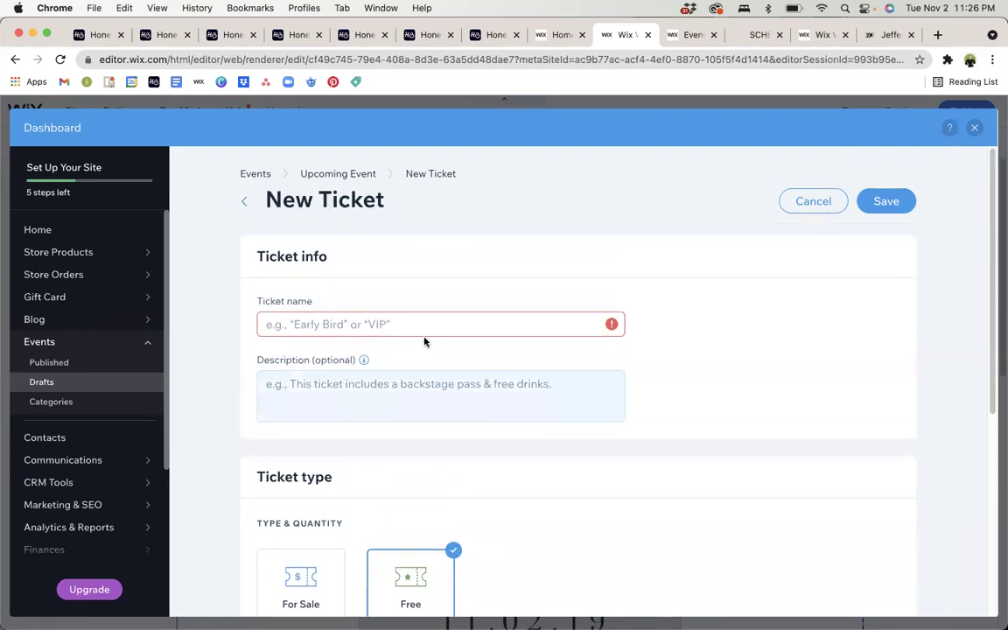
pyautogui.click(429, 331)
pyautogui.write('VIP')
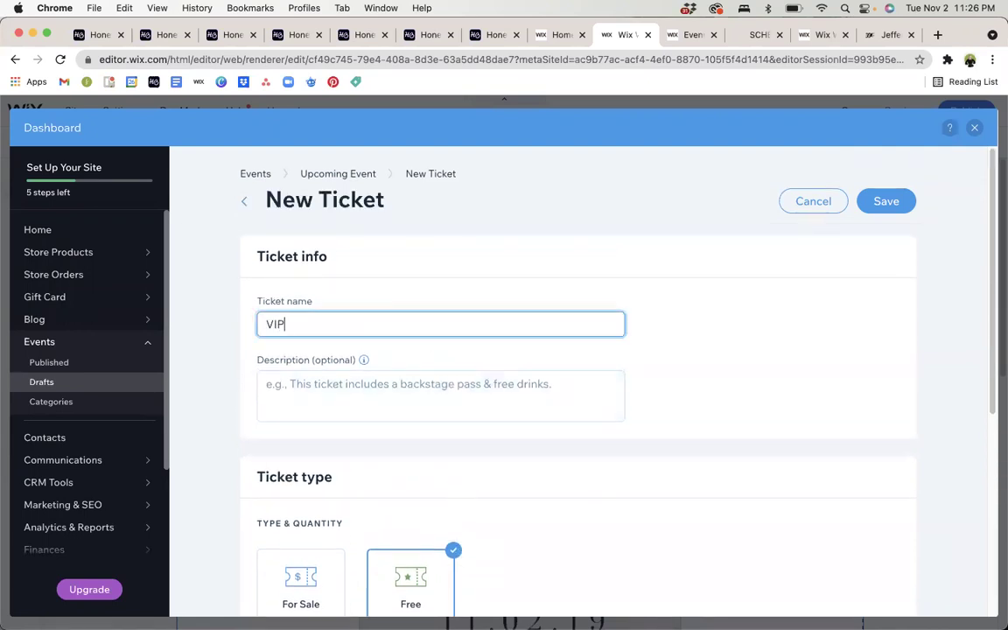
pyautogui.click(882, 206)
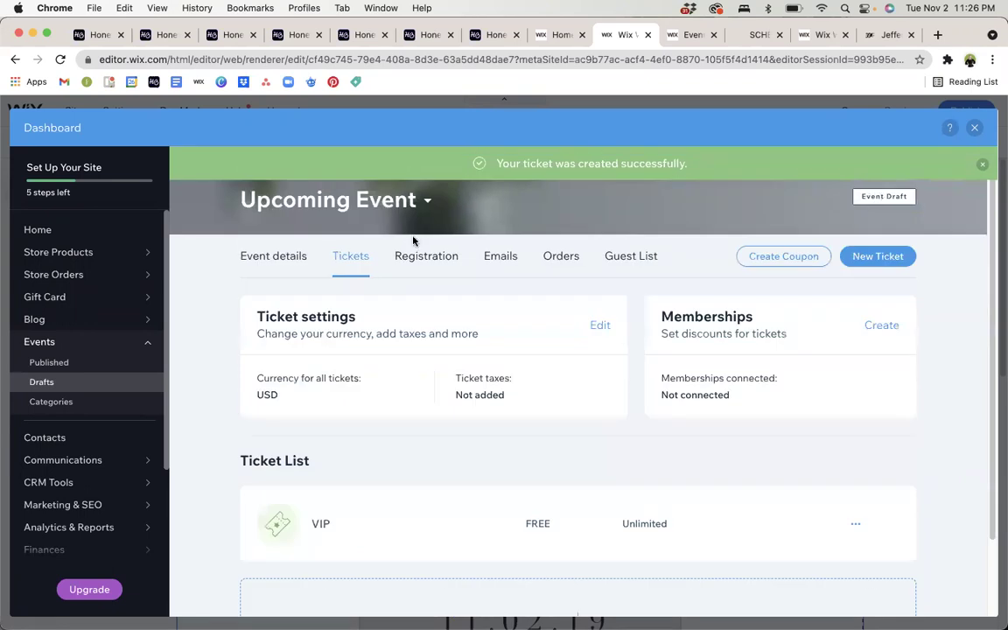
pyautogui.click(414, 259)
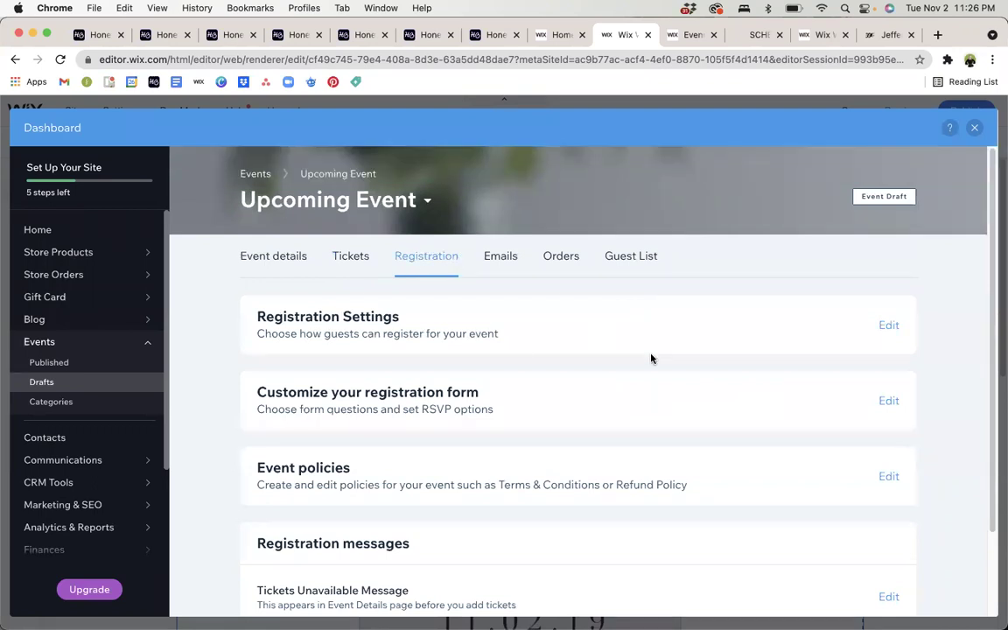
# Keep guests registering on the Wix Events page after trying a different web address.
pyautogui.click(885, 325)
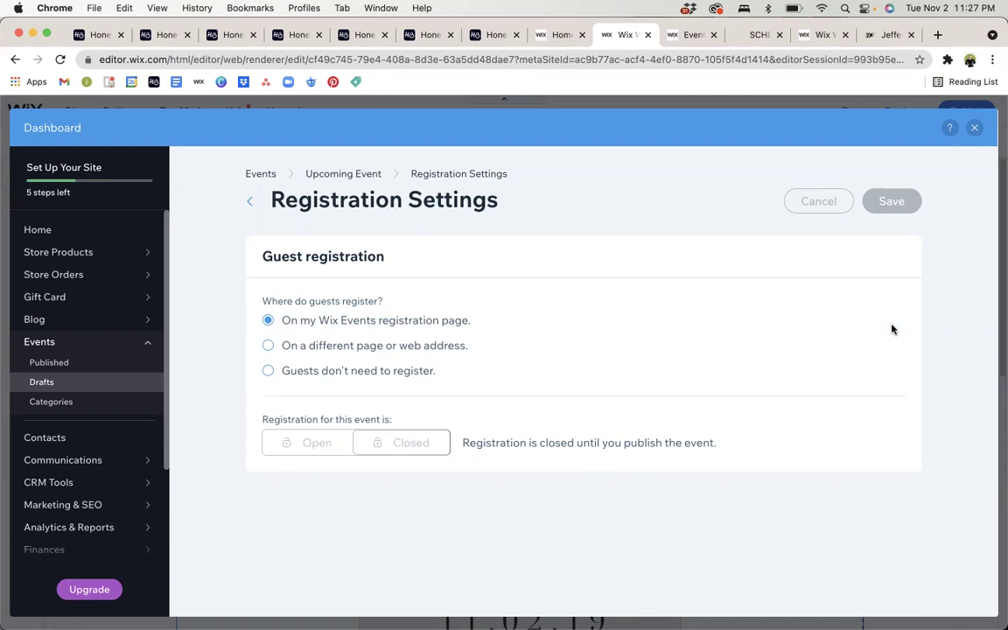
pyautogui.click(268, 345)
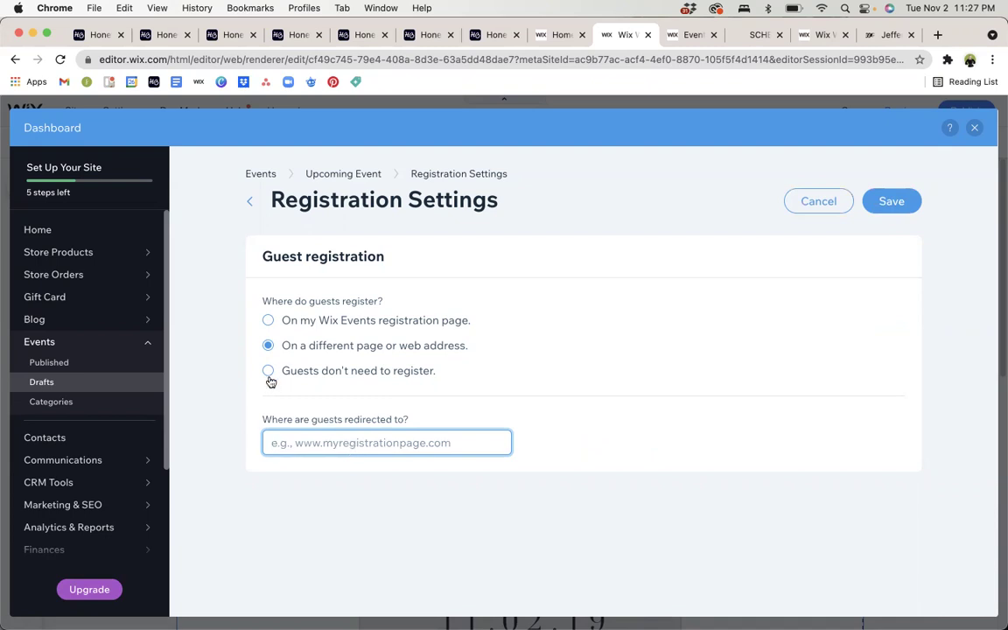
pyautogui.click(269, 321)
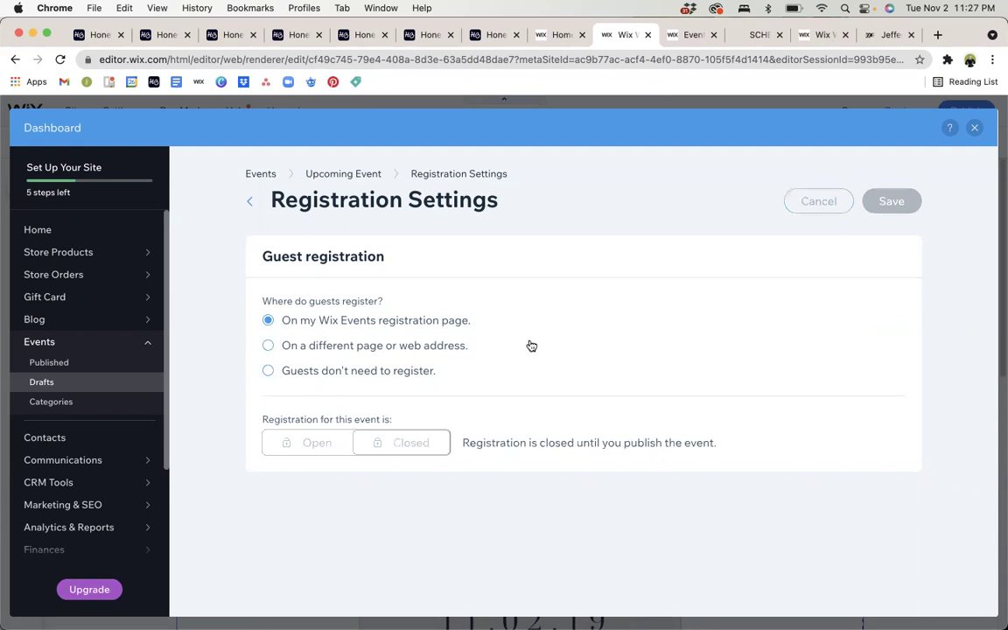
# Return to the Upcoming Event overview, glance at Emails, then reopen the Registration overview.
pyautogui.click(331, 179)
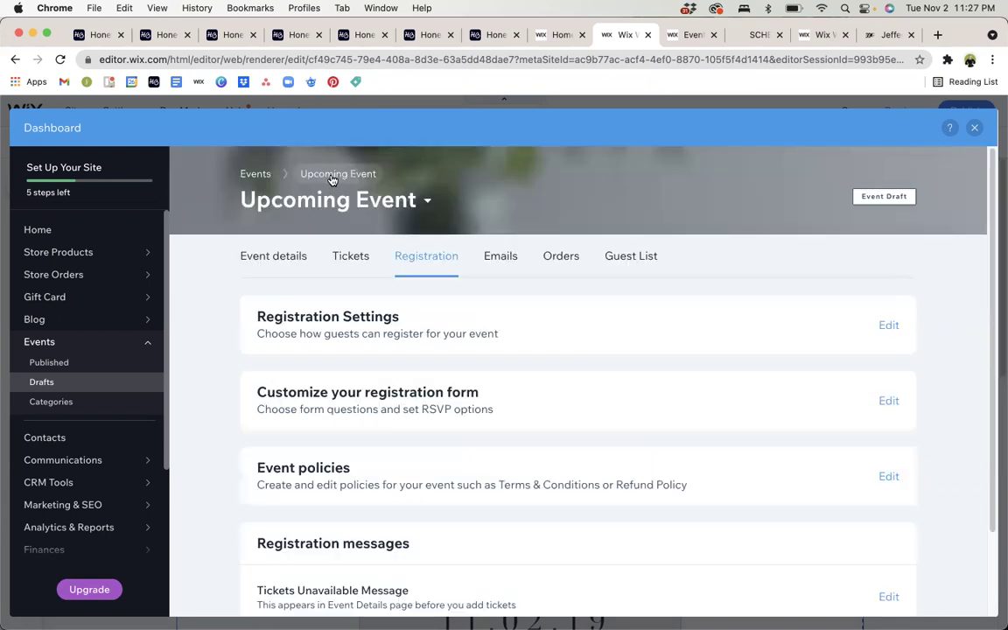
pyautogui.click(486, 260)
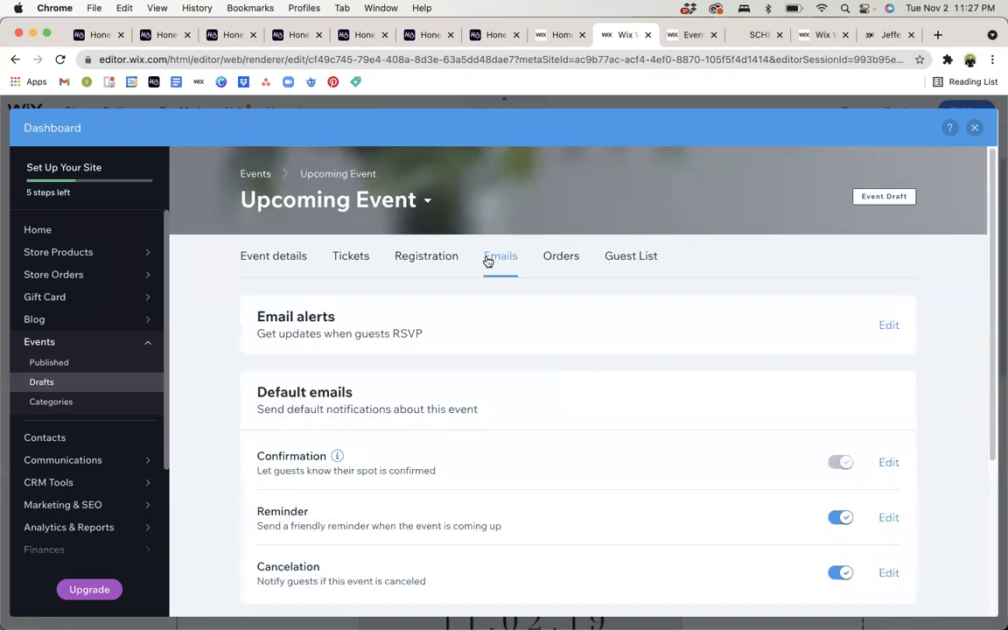
pyautogui.click(435, 252)
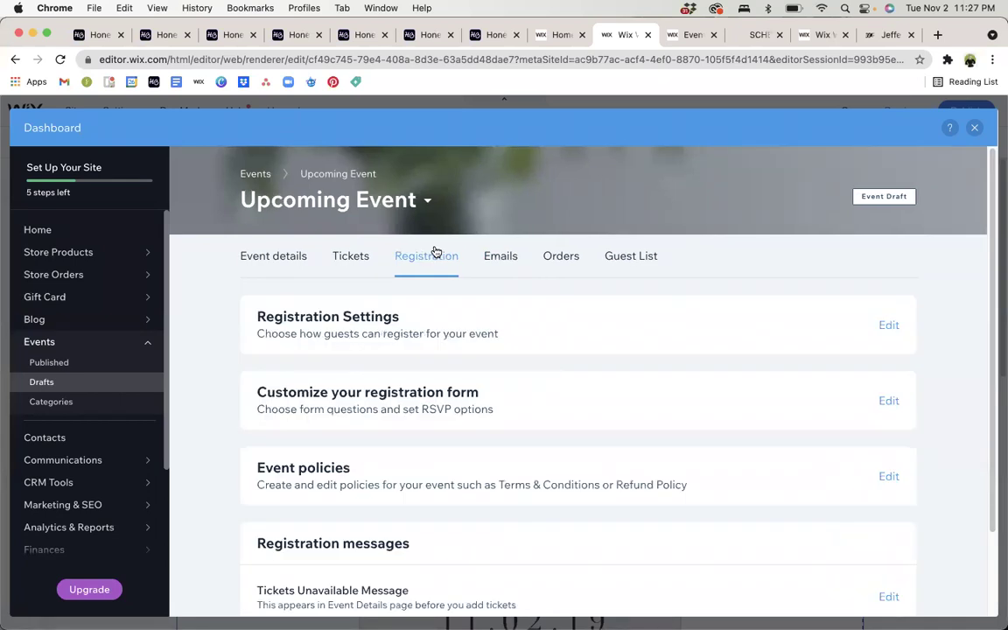
pyautogui.scroll(-2, 427, 378)
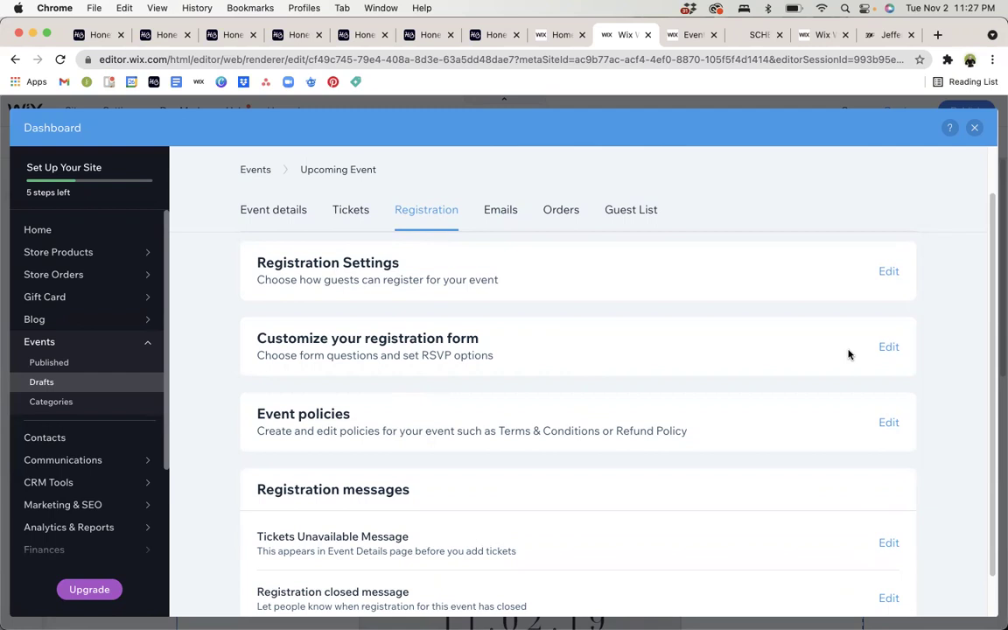
# Add a required Phone Number field to the registration form.
pyautogui.click(887, 347)
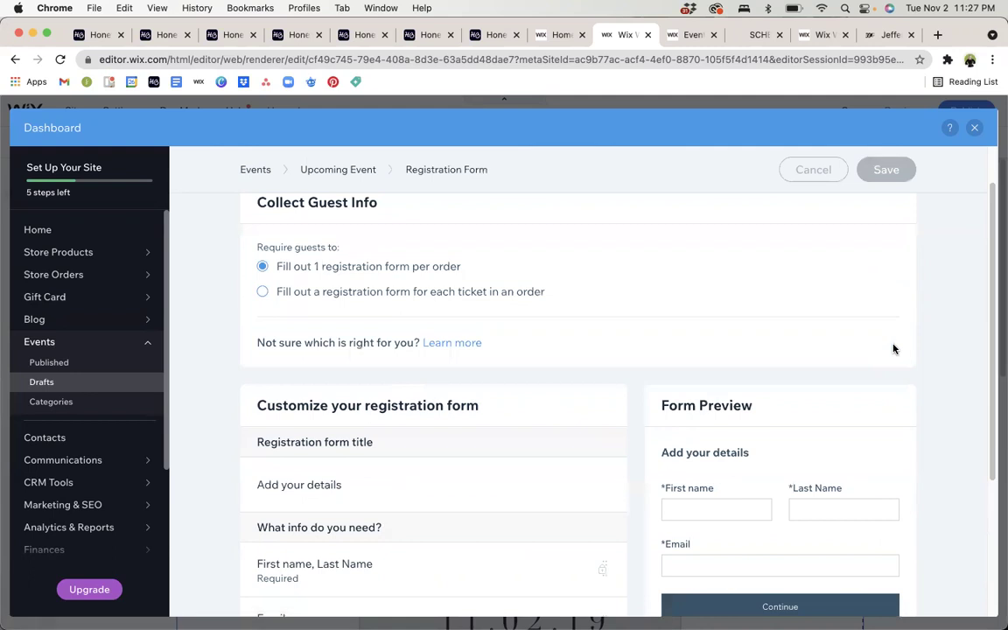
pyautogui.scroll(-5, 893, 349)
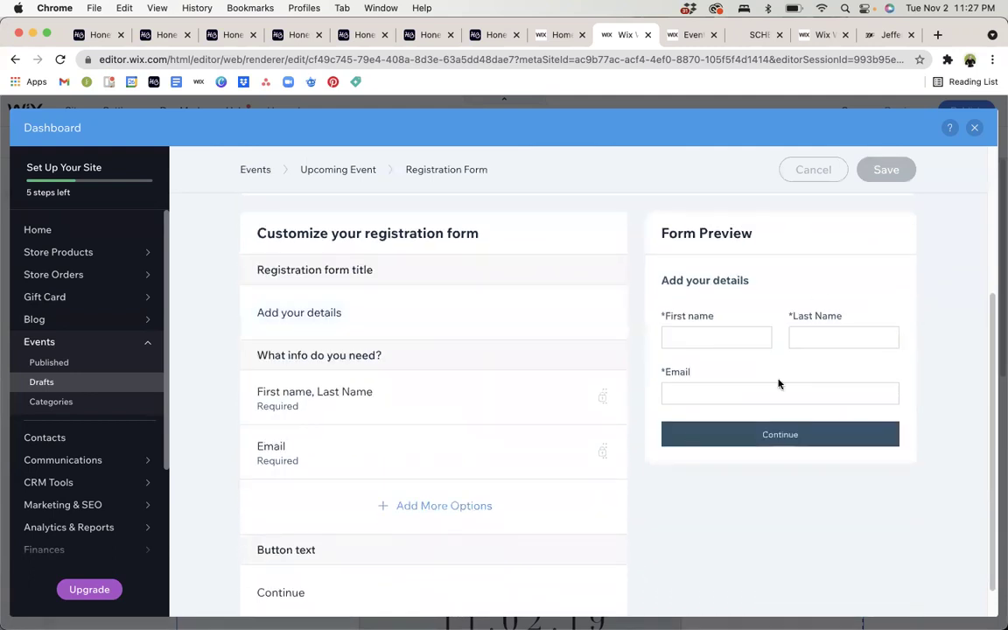
pyautogui.click(420, 507)
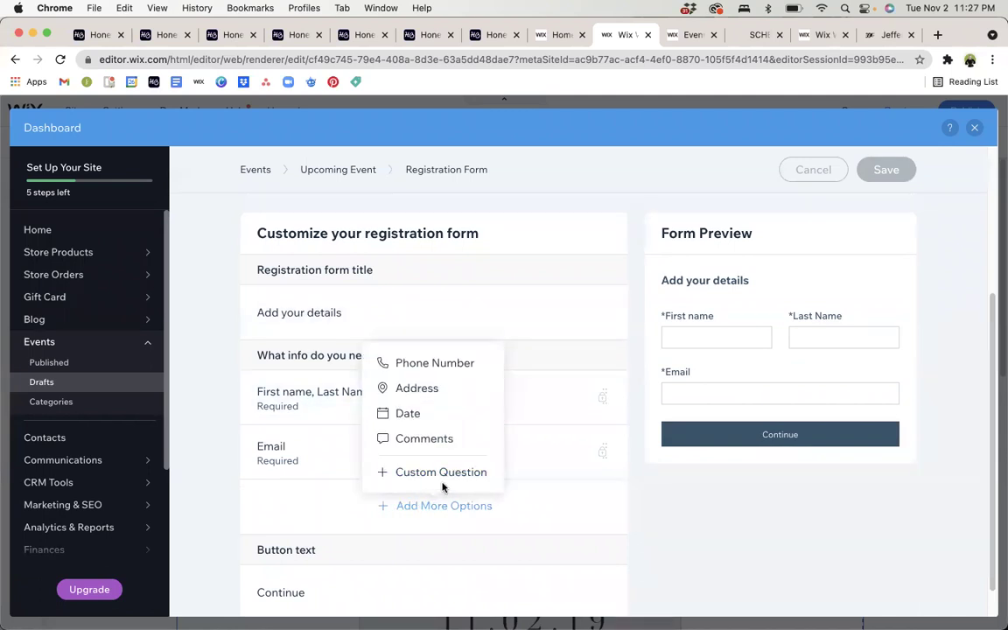
pyautogui.click(436, 368)
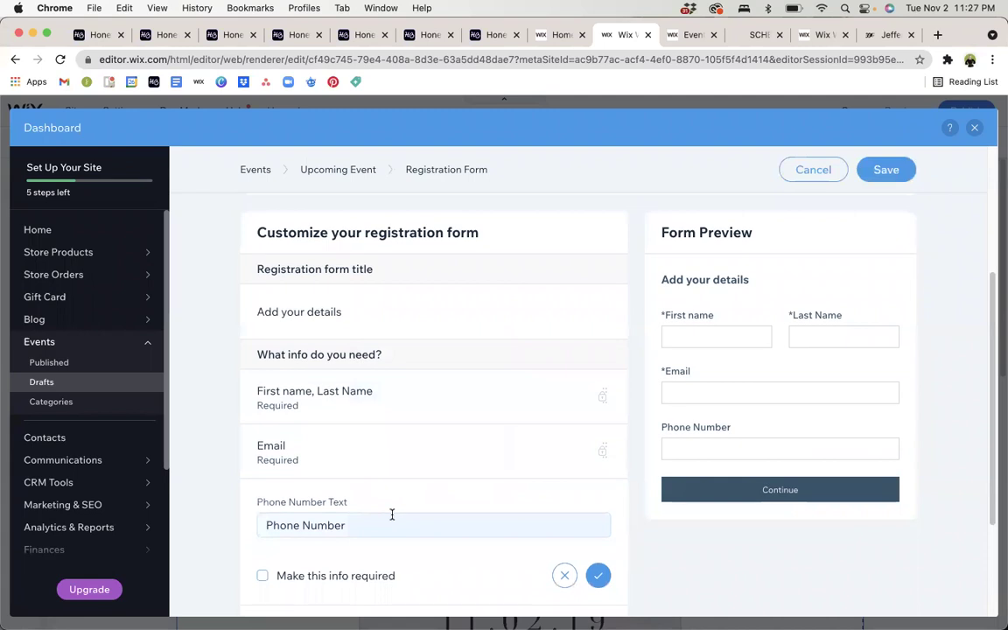
pyautogui.scroll(-2, 353, 517)
pyautogui.click(260, 503)
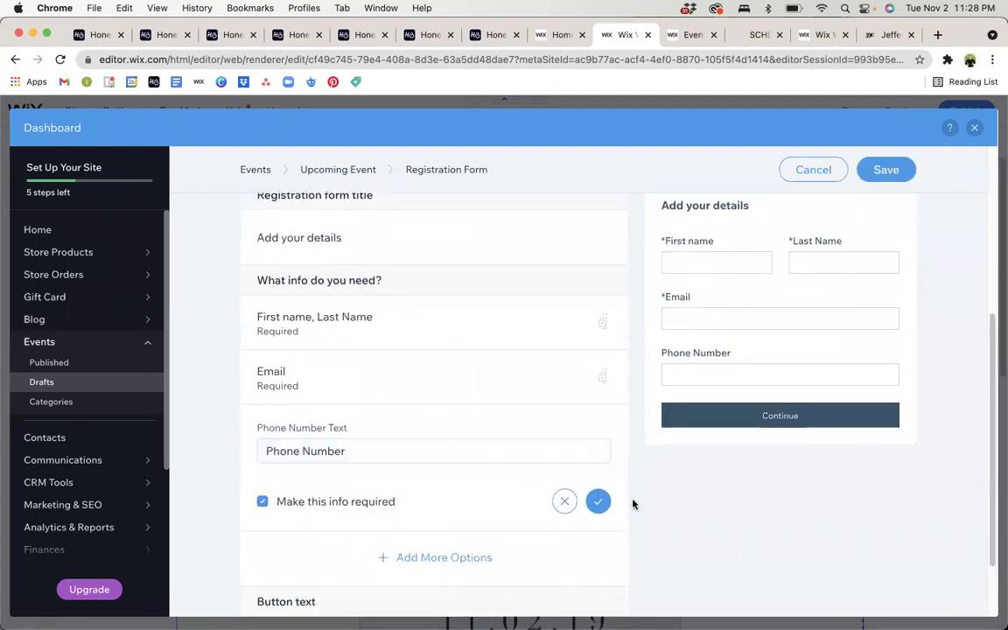
pyautogui.click(598, 501)
# Add a custom 'Anything we should know?' question to the registration form.
pyautogui.click(448, 488)
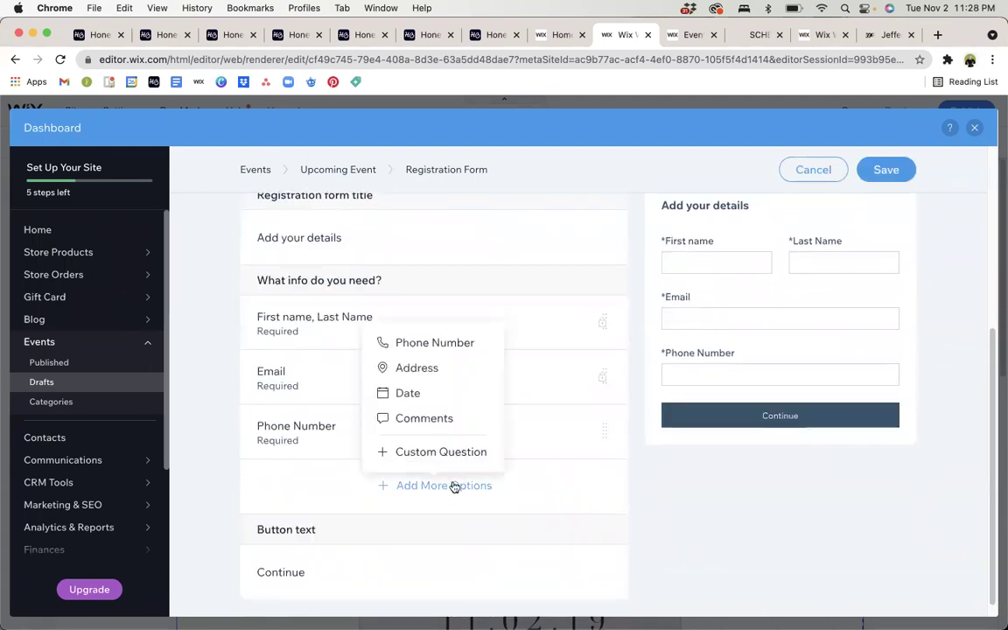
pyautogui.click(436, 451)
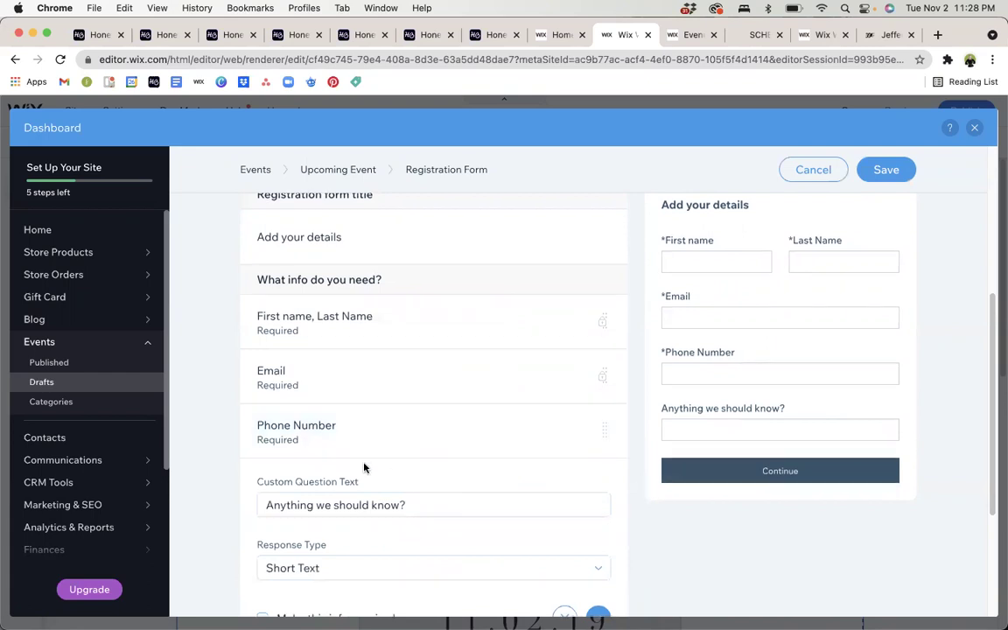
pyautogui.scroll(-2, 362, 469)
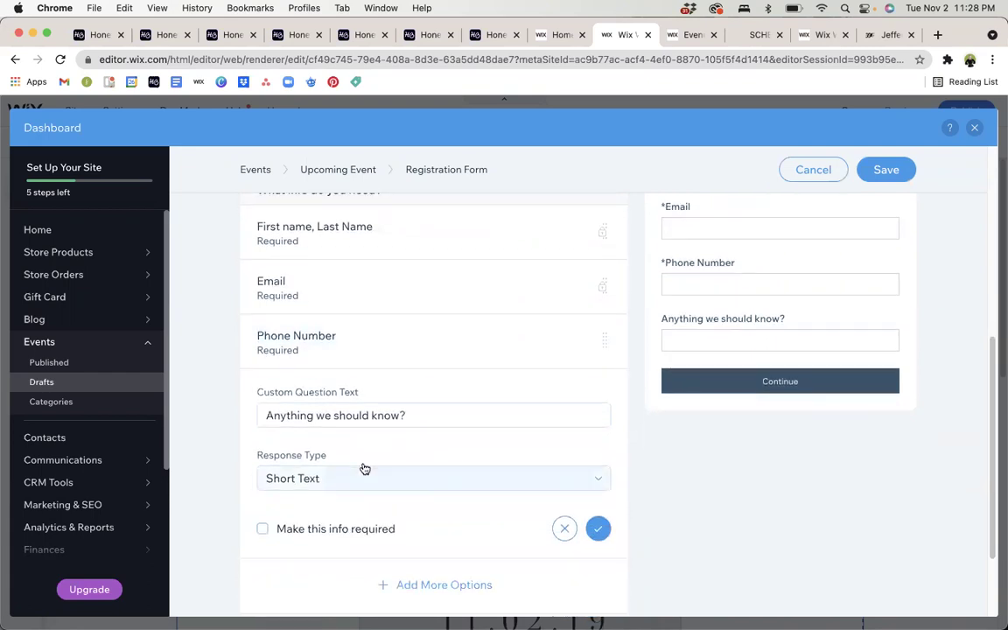
# Reword the custom question to 'What is your shirt size?' with a Dropdown Menu answer.
pyautogui.click(377, 415)
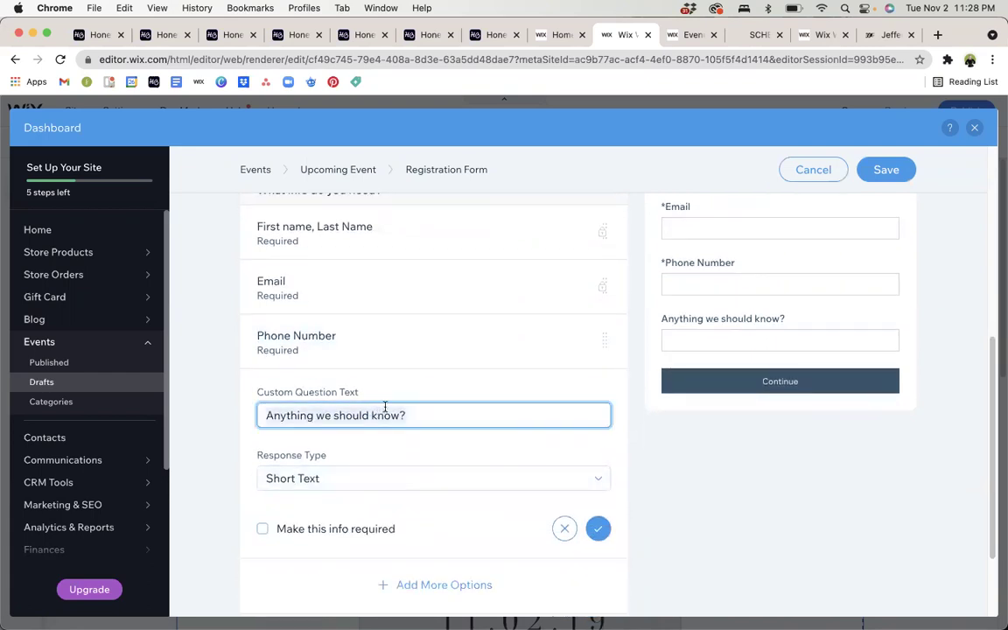
pyautogui.write('What is')
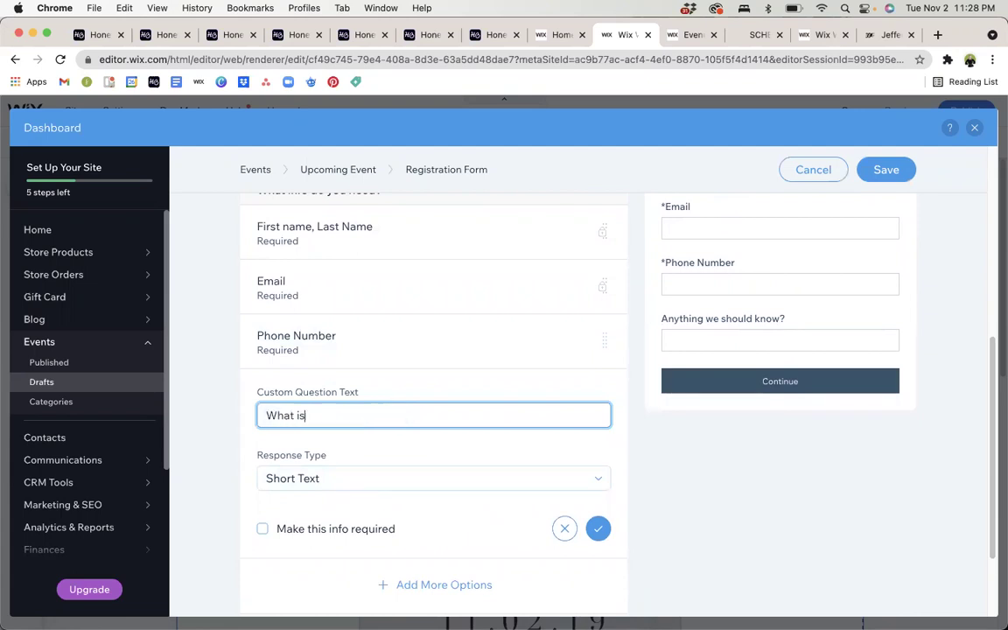
pyautogui.write(' your shirt size?')
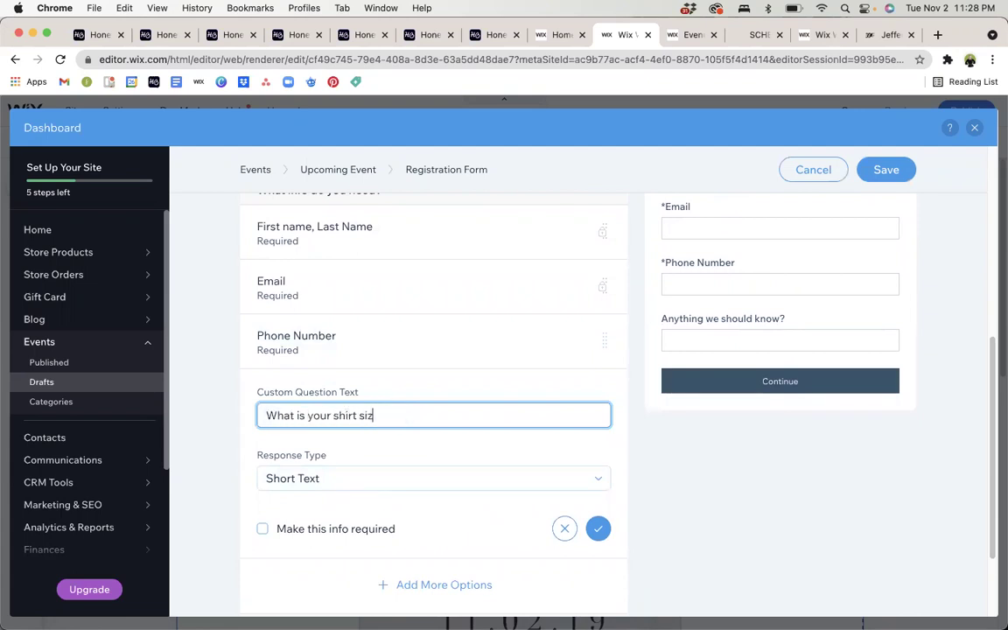
pyautogui.click(345, 482)
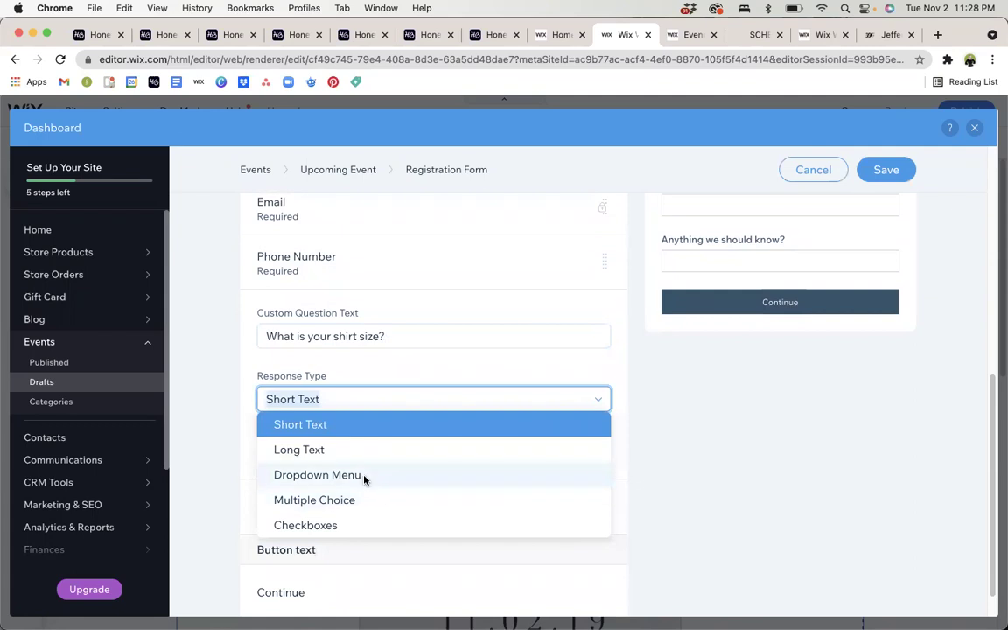
pyautogui.click(364, 477)
# Add the dropdown answers XS, S, M, L and XL and confirm the question.
pyautogui.click(378, 464)
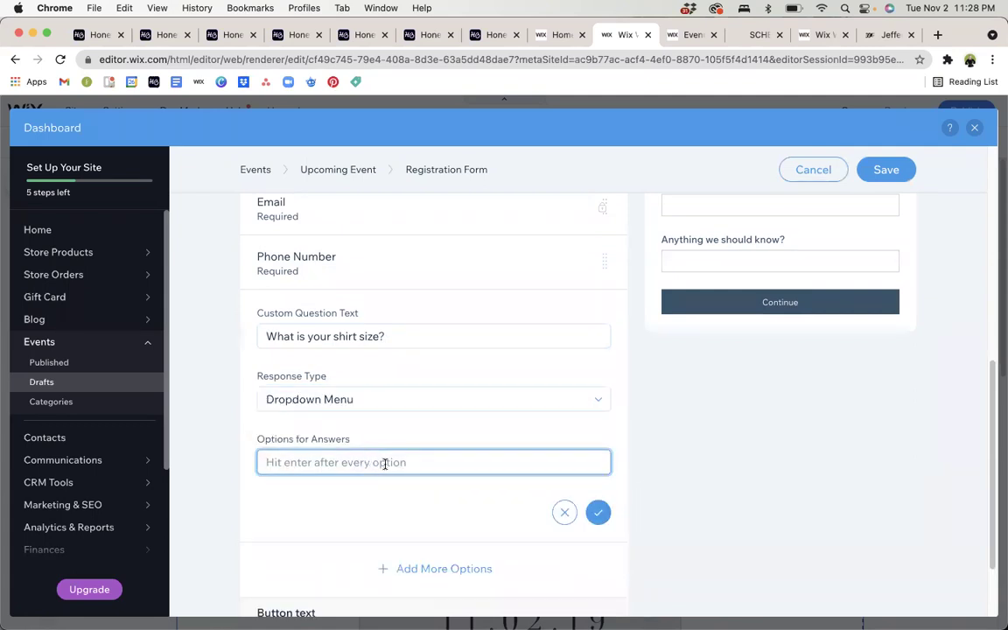
pyautogui.write('XS')
pyautogui.press('Return')
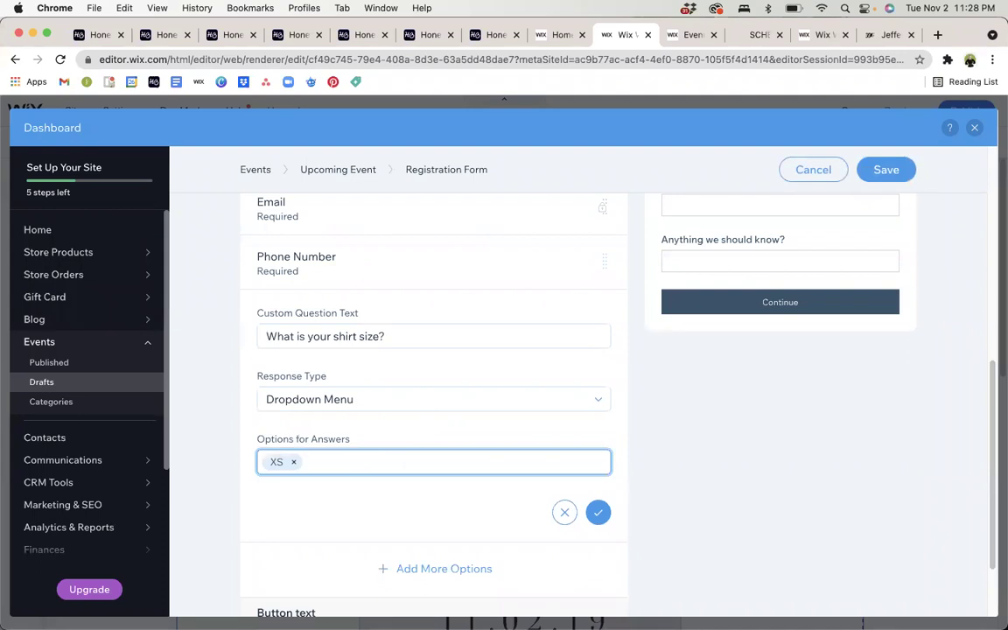
pyautogui.write('S')
pyautogui.press('Return')
pyautogui.write('M')
pyautogui.press('Return')
pyautogui.write('L')
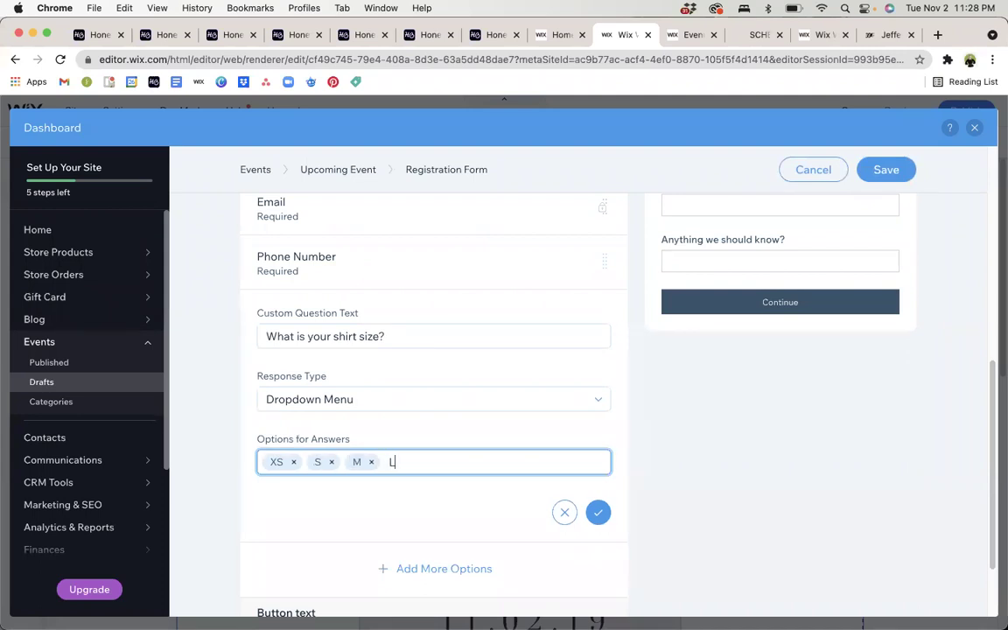
pyautogui.press('Return')
pyautogui.write('XL')
pyautogui.press('Return')
pyautogui.click(598, 512)
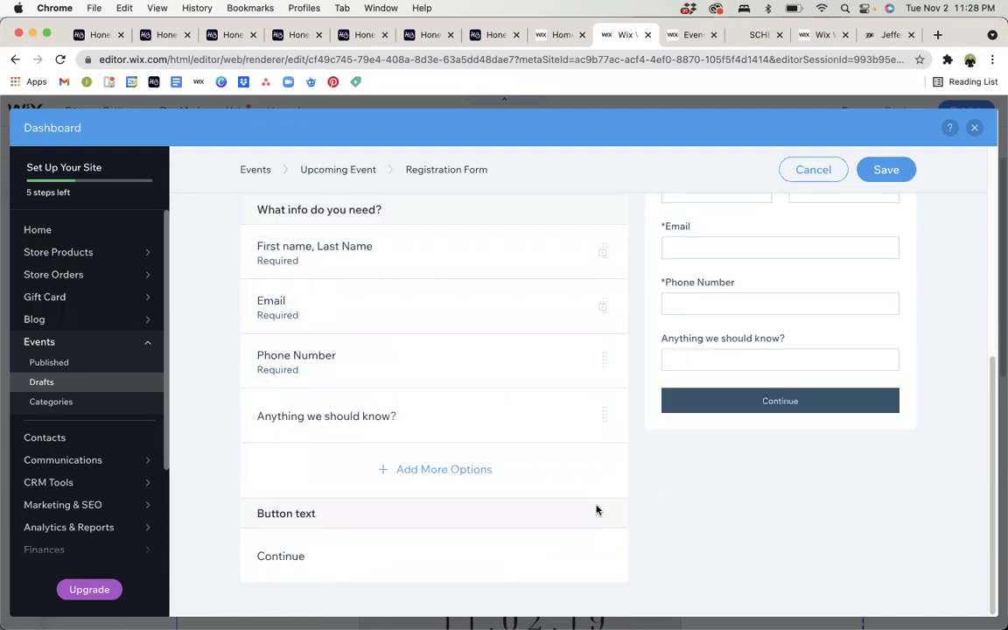
pyautogui.scroll(2, 799, 488)
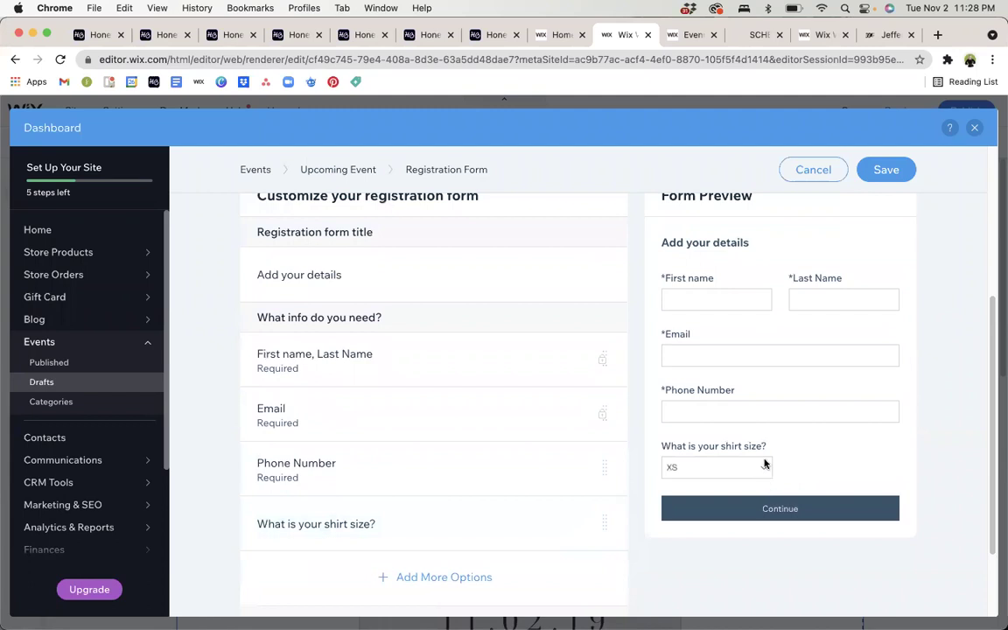
pyautogui.scroll(-1, 759, 481)
pyautogui.scroll(-1, 758, 486)
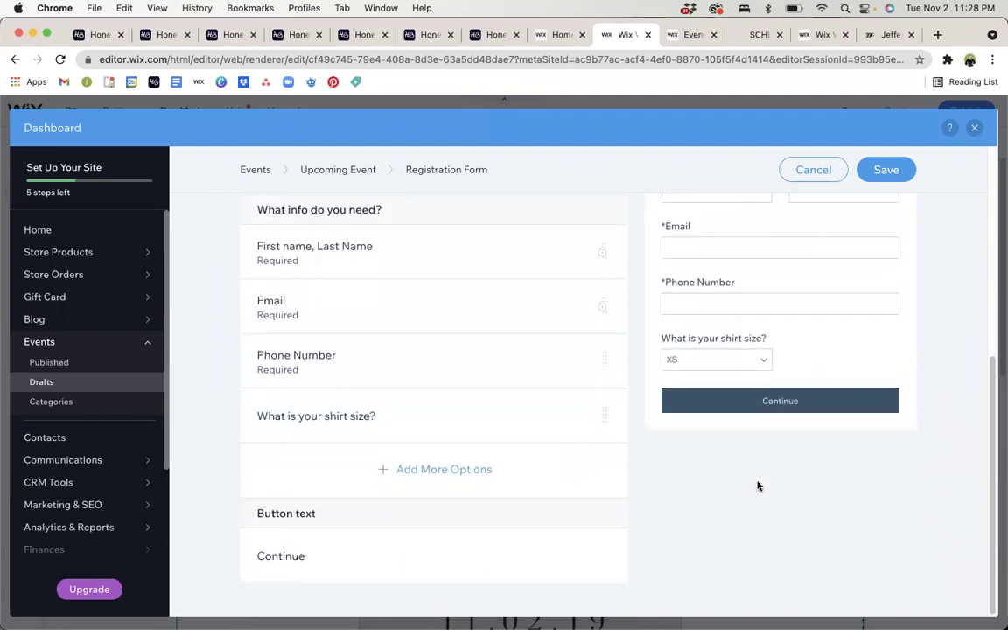
pyautogui.scroll(5, 757, 486)
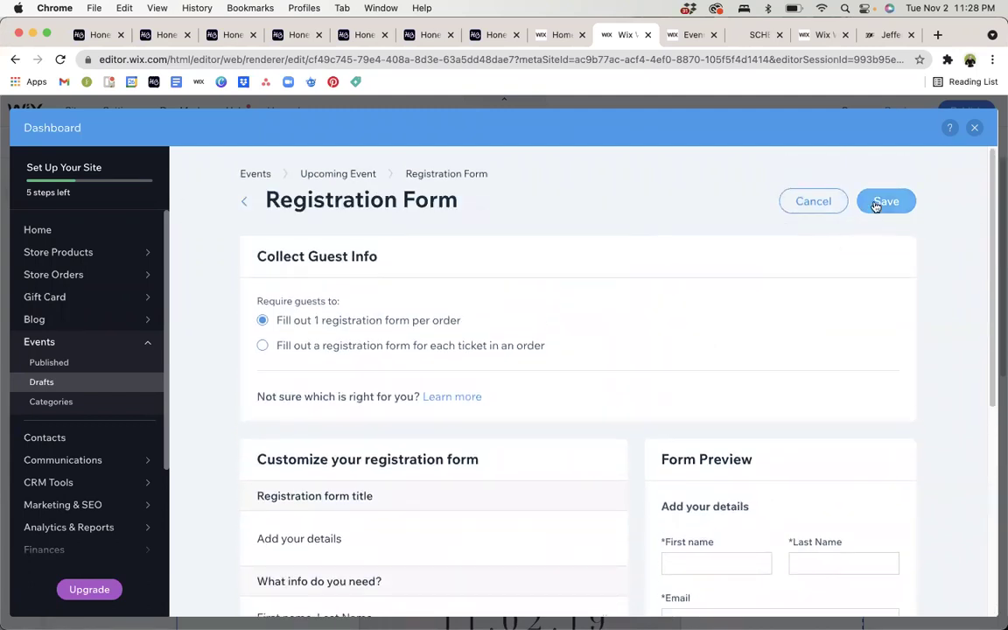
# Save the registration form changes and go to the Upcoming Event's Emails settings.
pyautogui.click(876, 204)
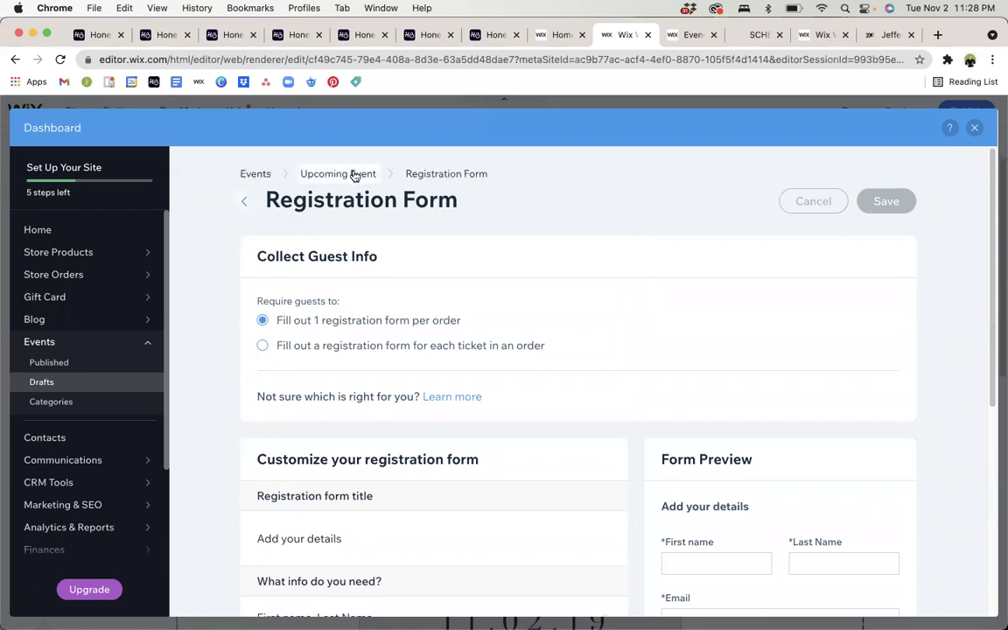
pyautogui.click(354, 174)
pyautogui.scroll(-3, 621, 364)
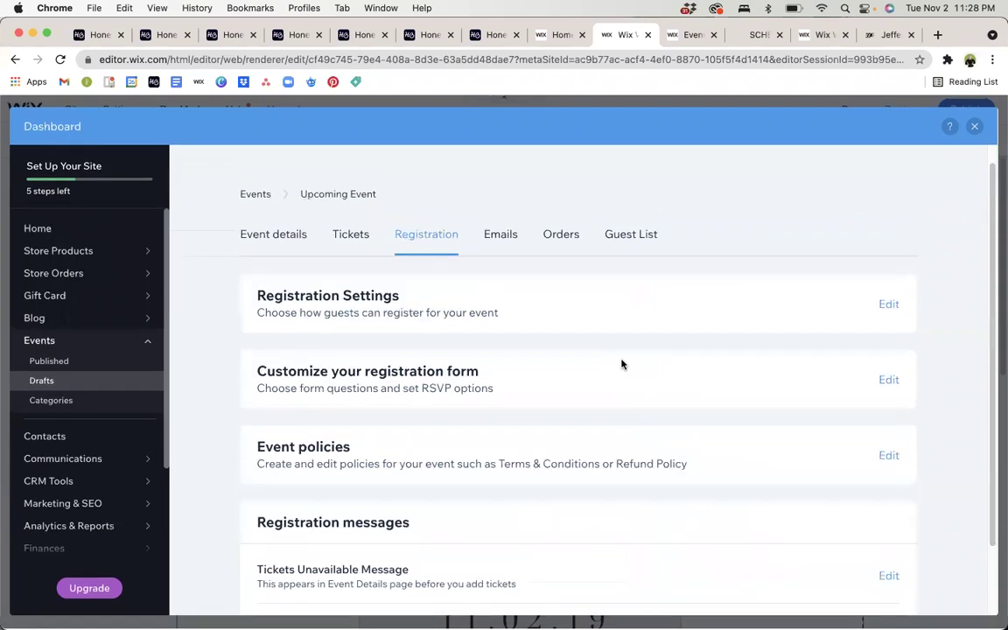
pyautogui.click(511, 258)
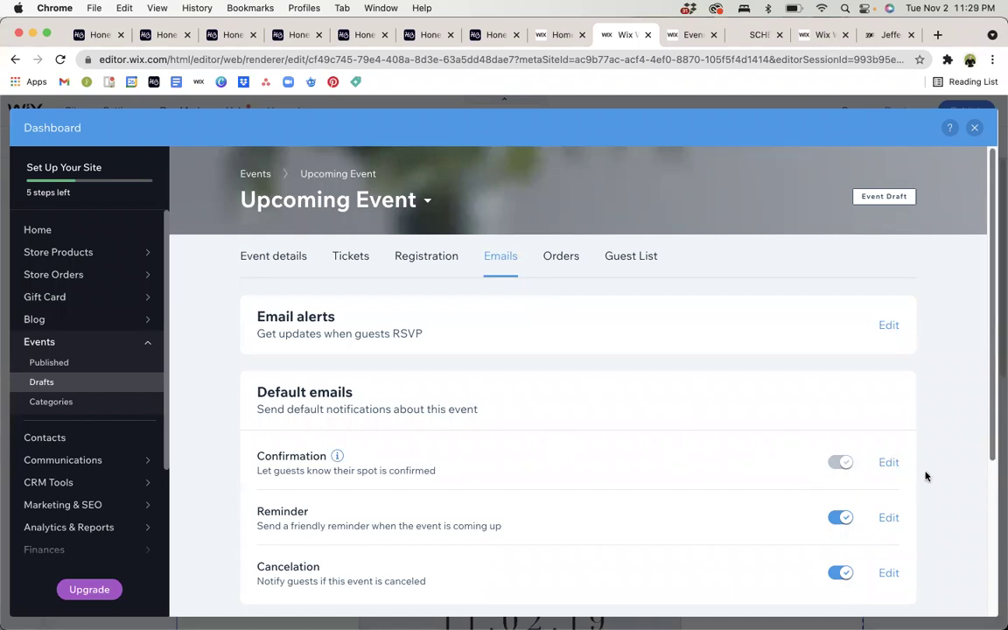
# Look over the Confirmation Email editor, then return to the event's Emails list.
pyautogui.click(890, 464)
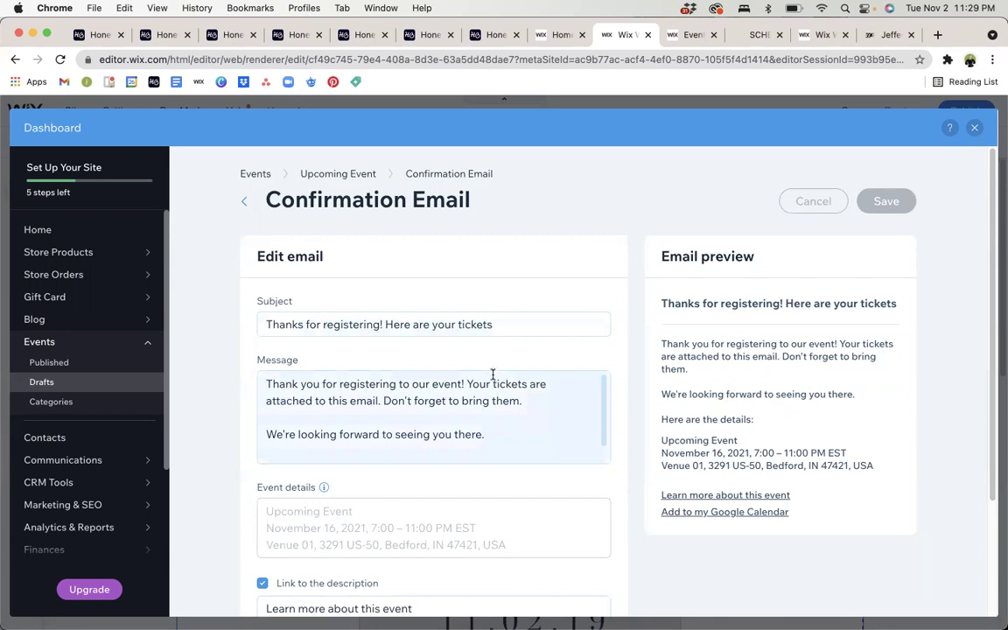
pyautogui.scroll(-2, 493, 382)
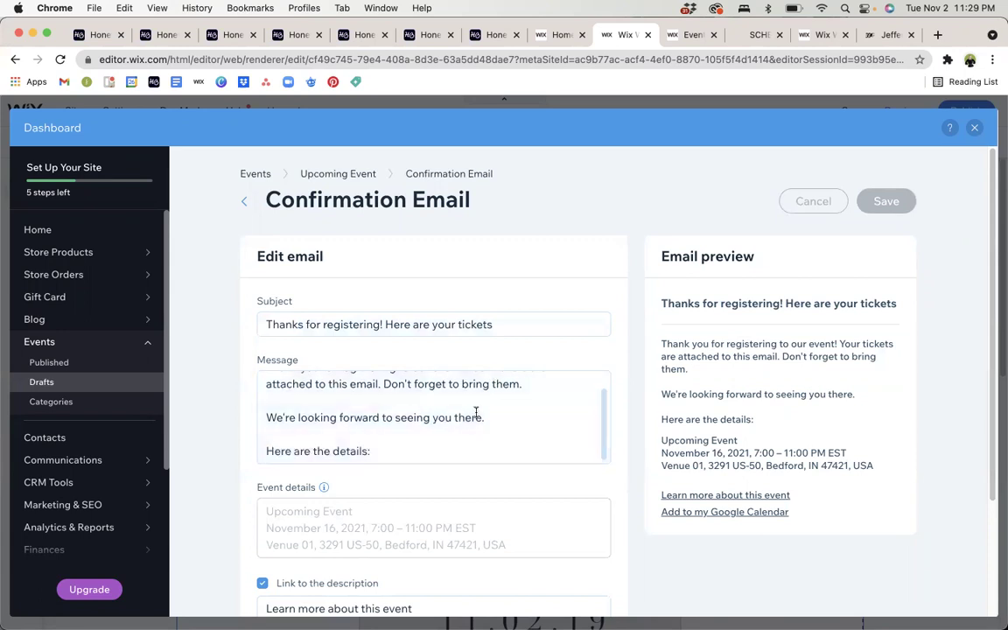
pyautogui.scroll(-4, 438, 530)
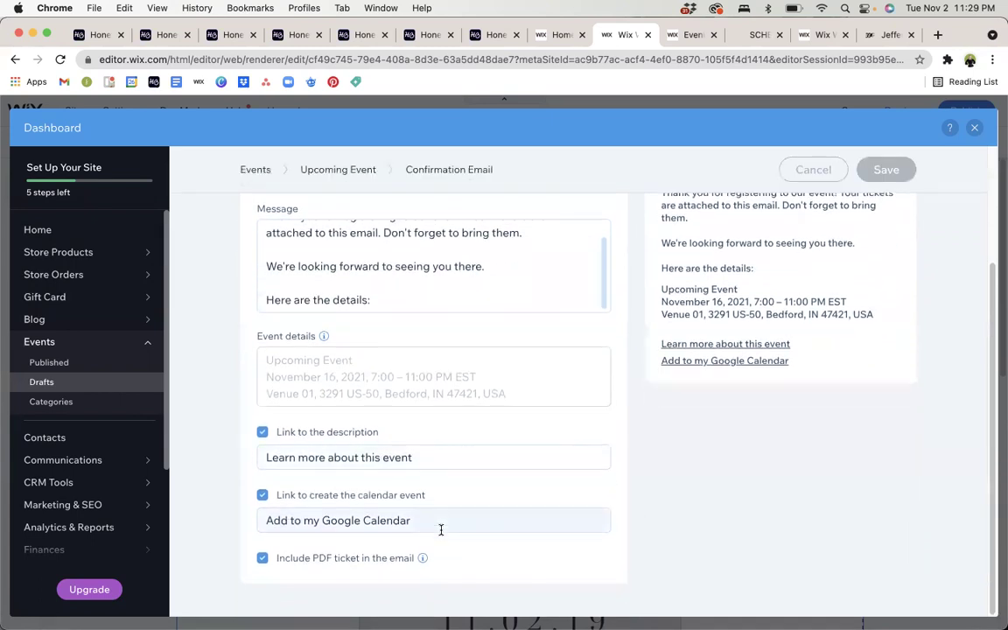
pyautogui.scroll(4, 441, 530)
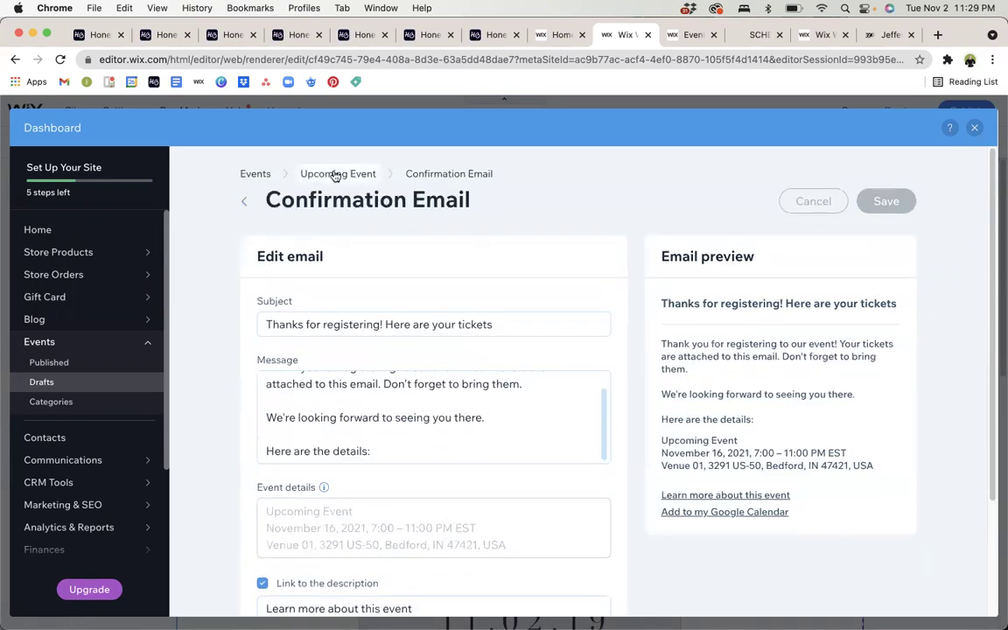
pyautogui.click(335, 175)
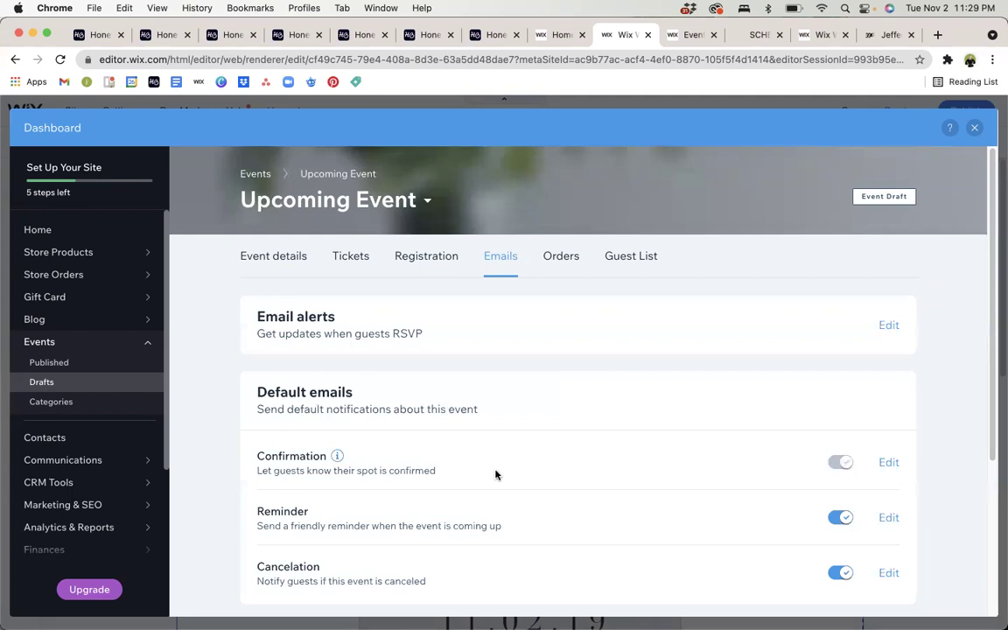
pyautogui.scroll(-3, 495, 474)
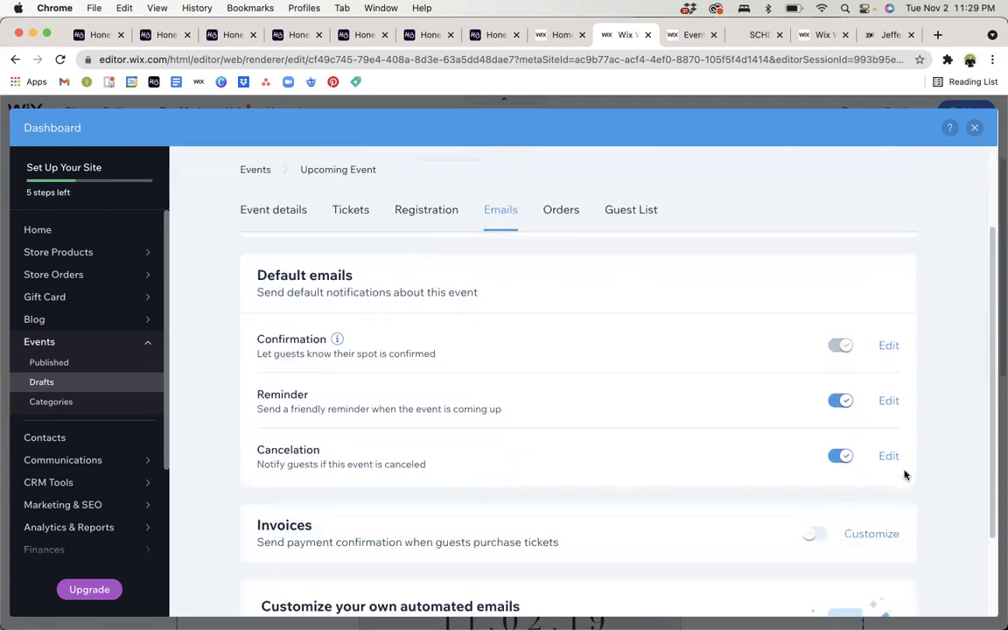
pyautogui.scroll(-1, 889, 408)
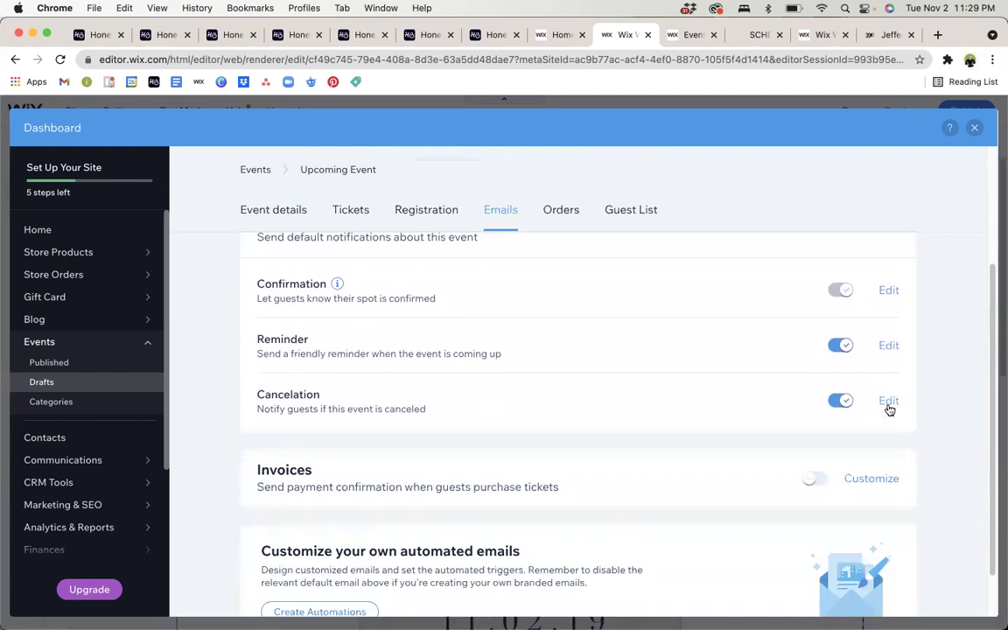
pyautogui.scroll(3, 887, 408)
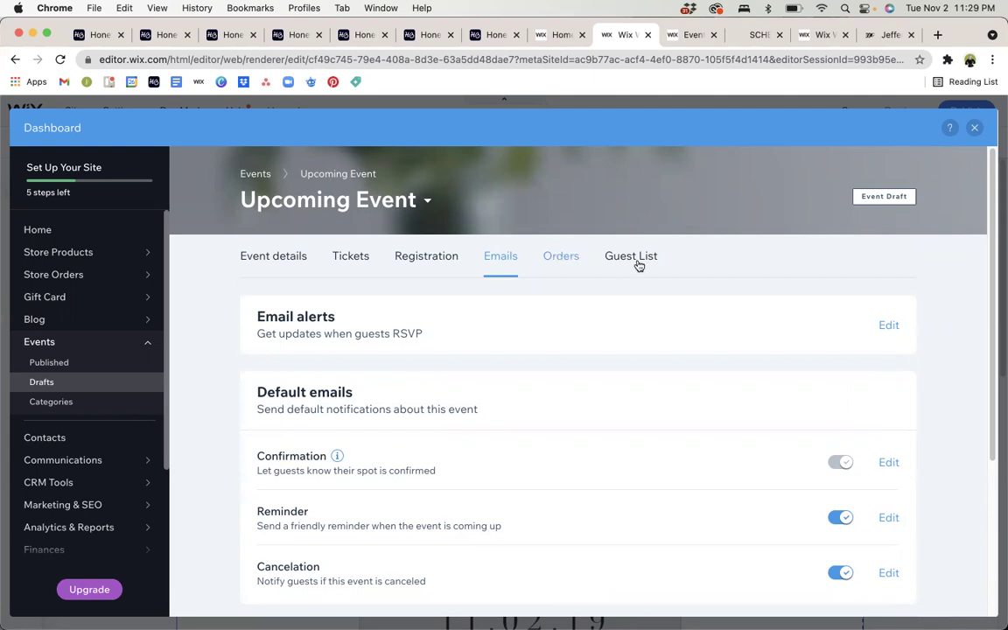
# Check the event's Orders and Guest List, then go back to the Events Drafts list.
pyautogui.click(574, 256)
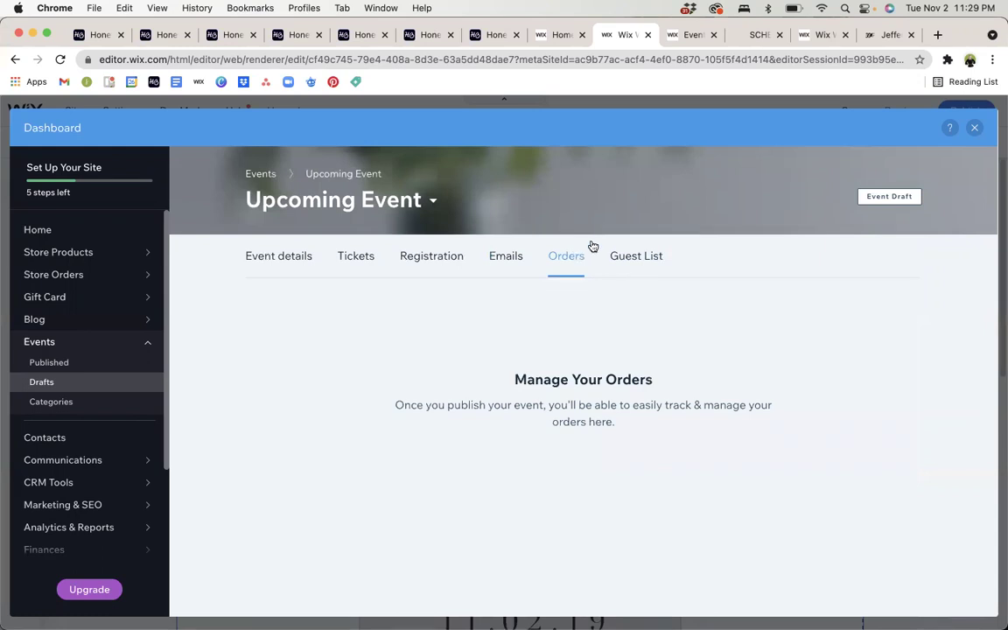
pyautogui.click(630, 255)
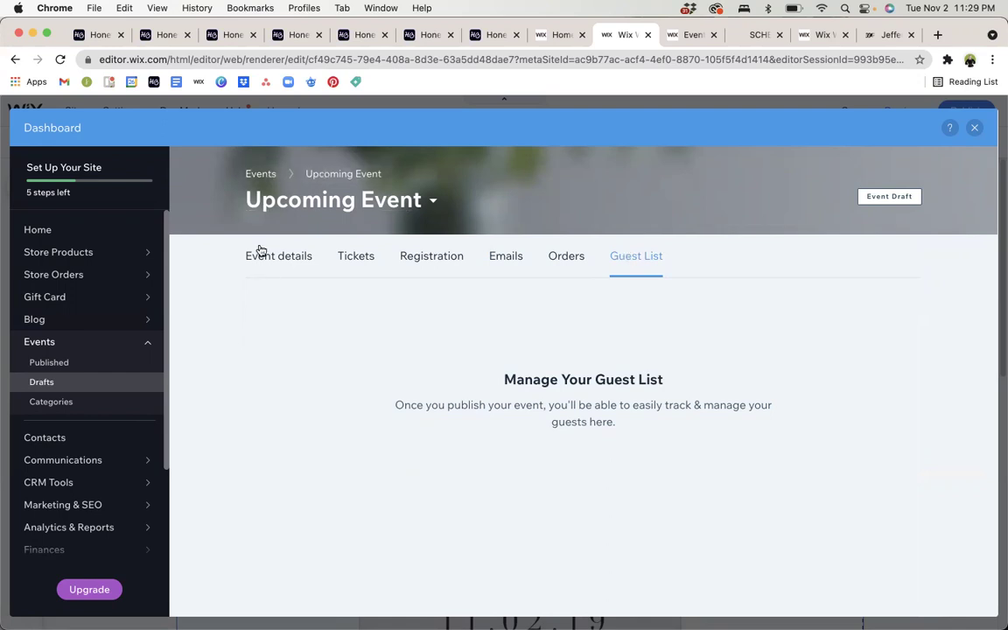
pyautogui.click(255, 177)
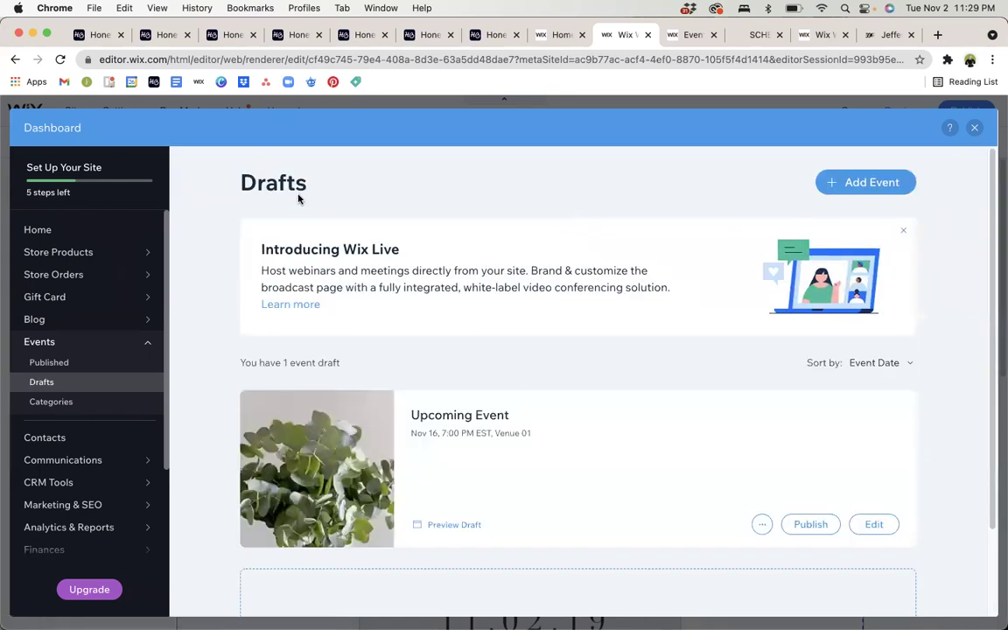
# Publish the Upcoming Event draft, check the Published list, and close the dashboard.
pyautogui.scroll(-2, 520, 380)
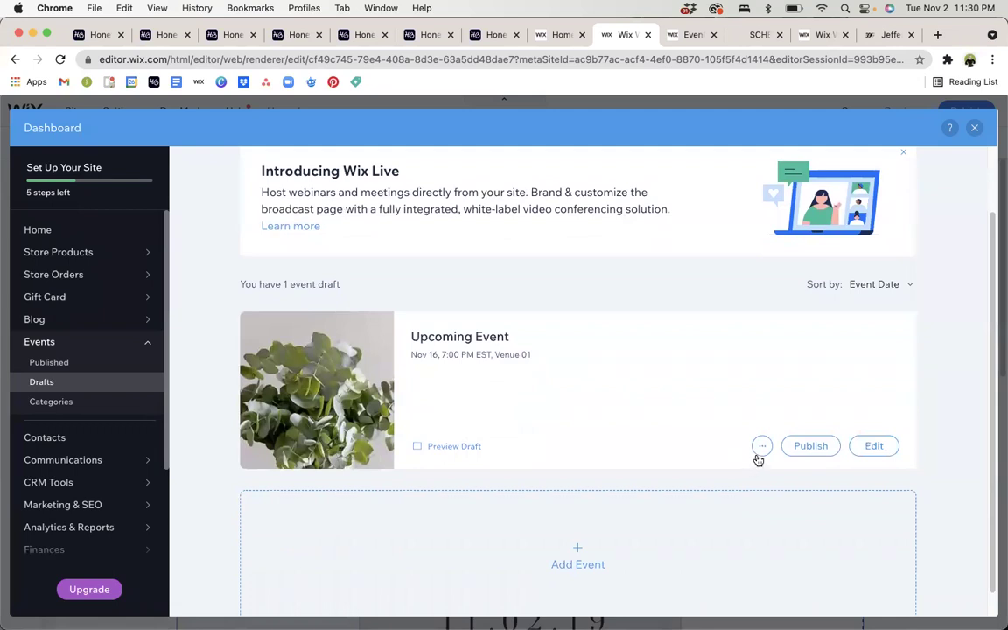
pyautogui.click(809, 448)
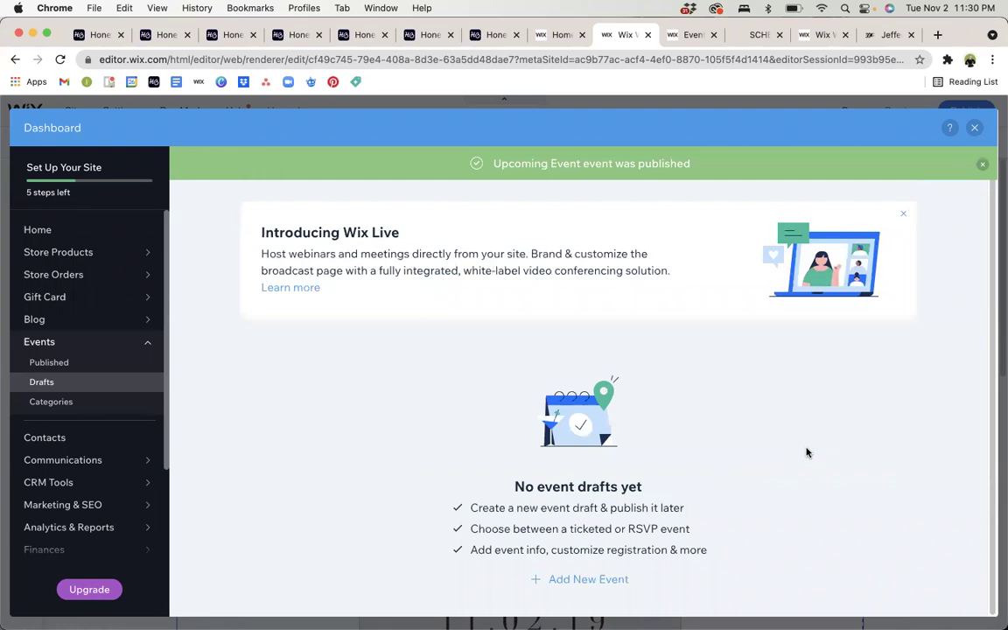
pyautogui.click(68, 364)
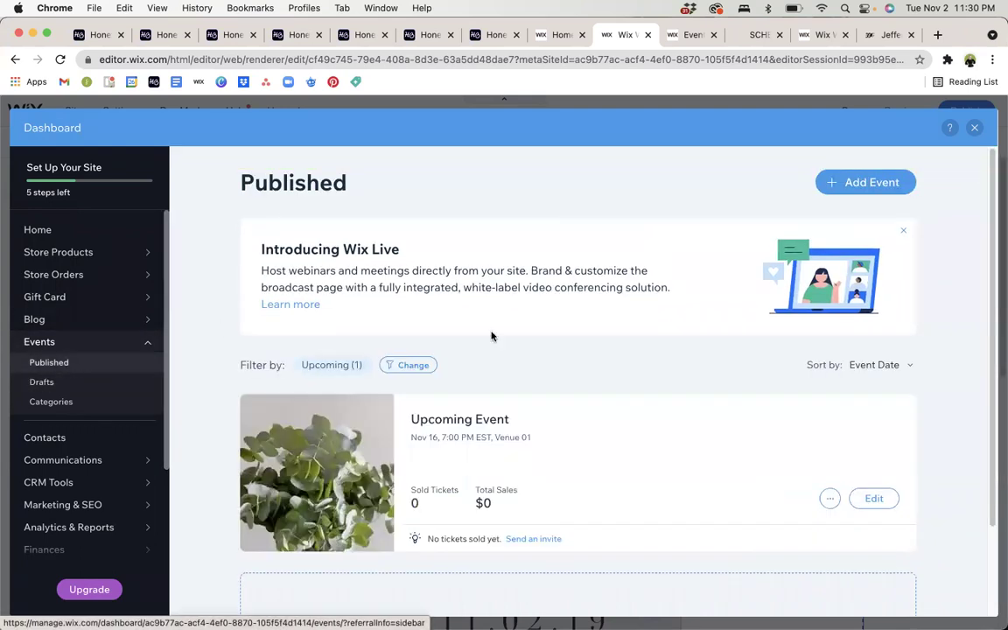
pyautogui.scroll(-1, 506, 343)
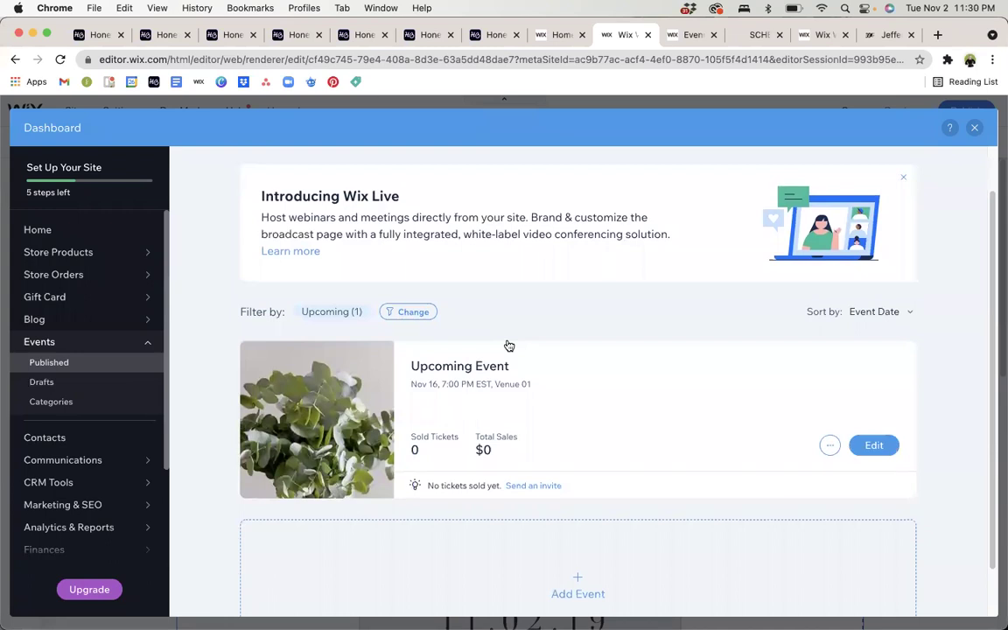
pyautogui.click(976, 129)
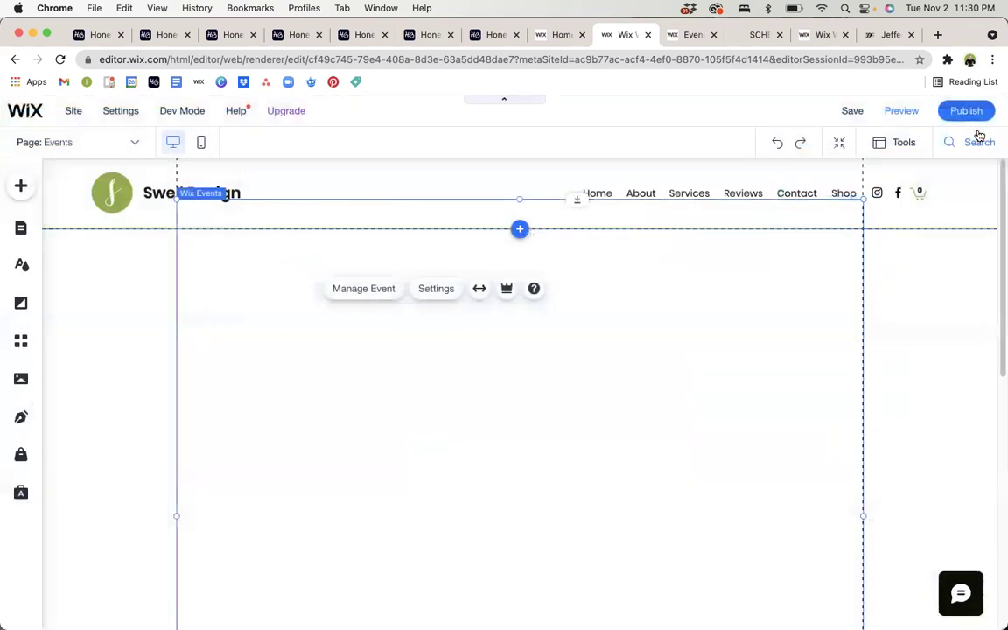
# Switch the Events page widget to the List layout in its settings.
pyautogui.scroll(-3, 795, 209)
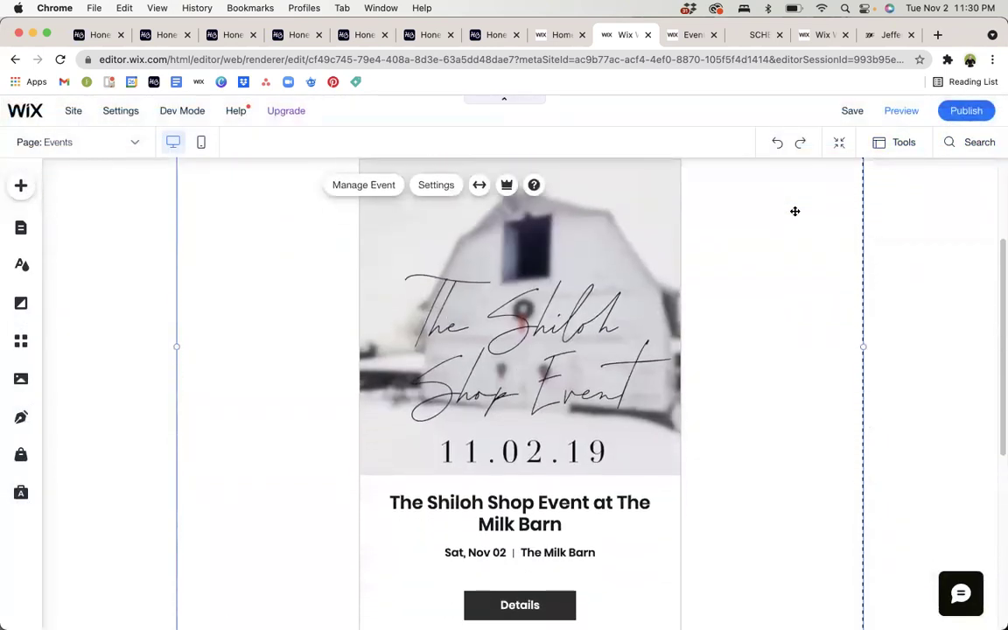
pyautogui.scroll(-3, 794, 210)
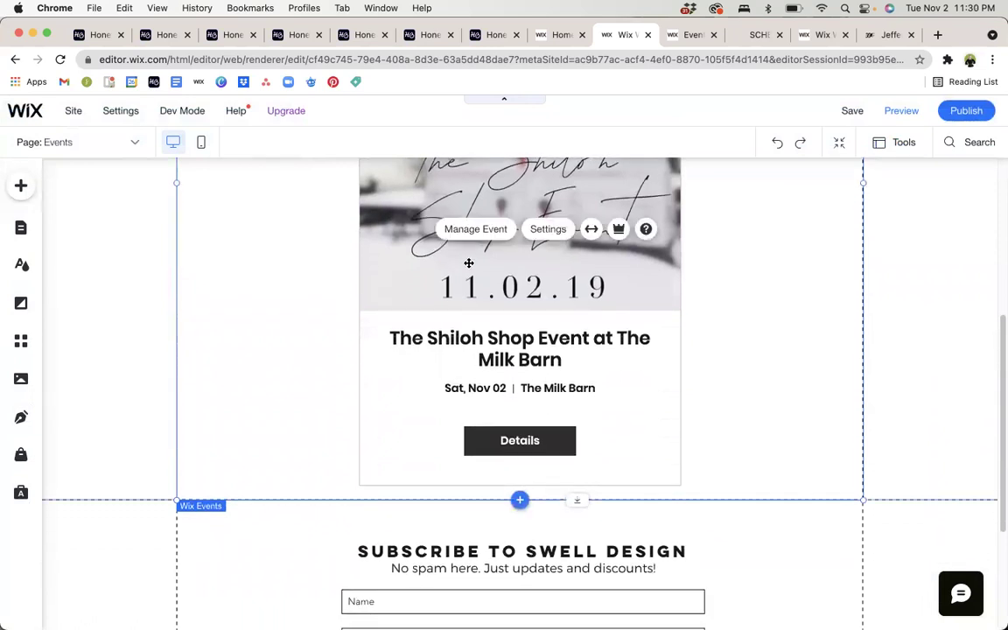
pyautogui.click(546, 231)
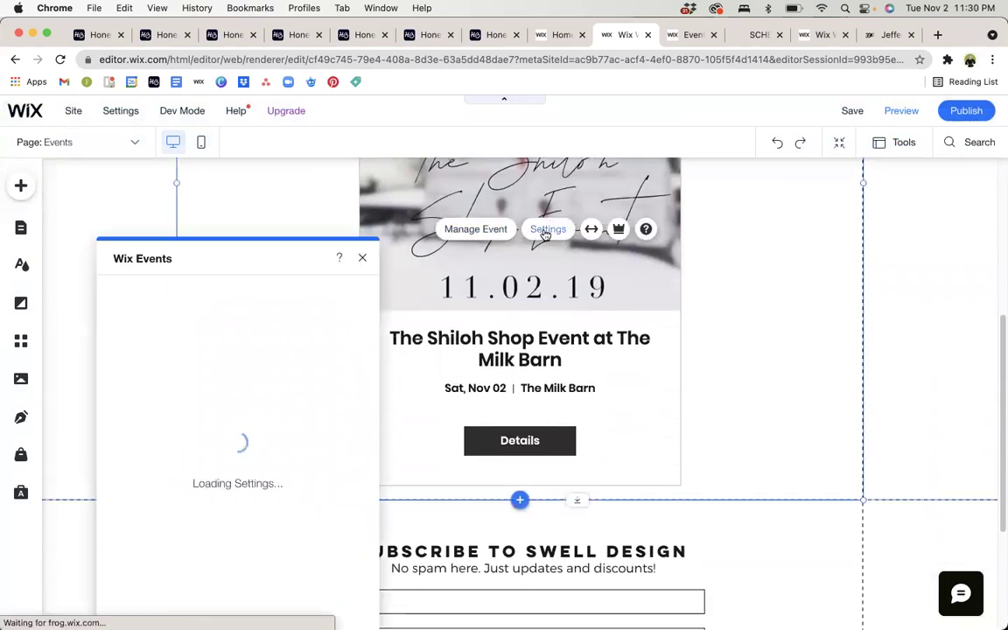
pyautogui.click(129, 352)
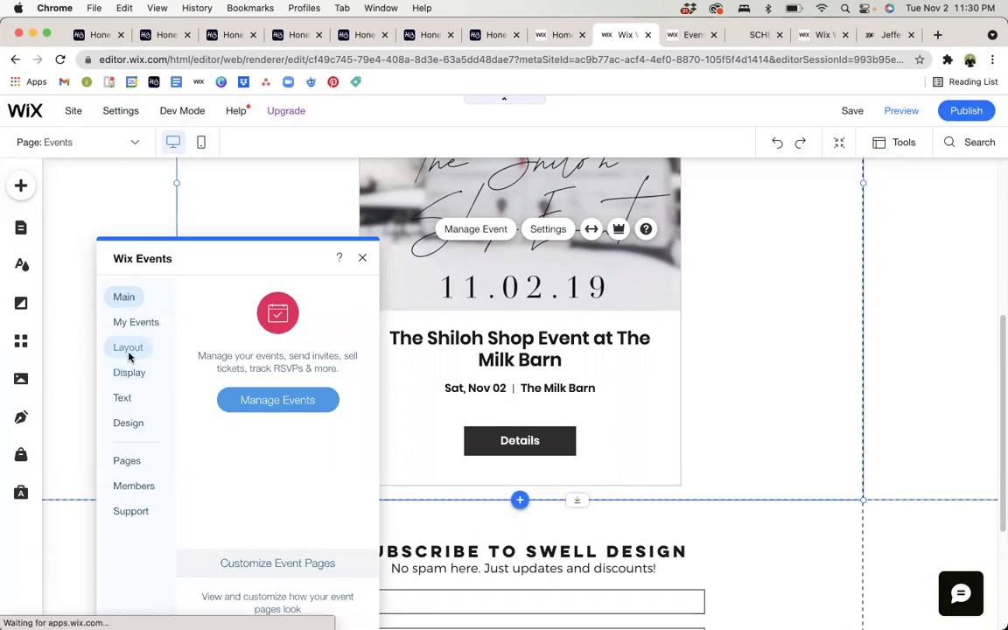
pyautogui.scroll(-1, 248, 475)
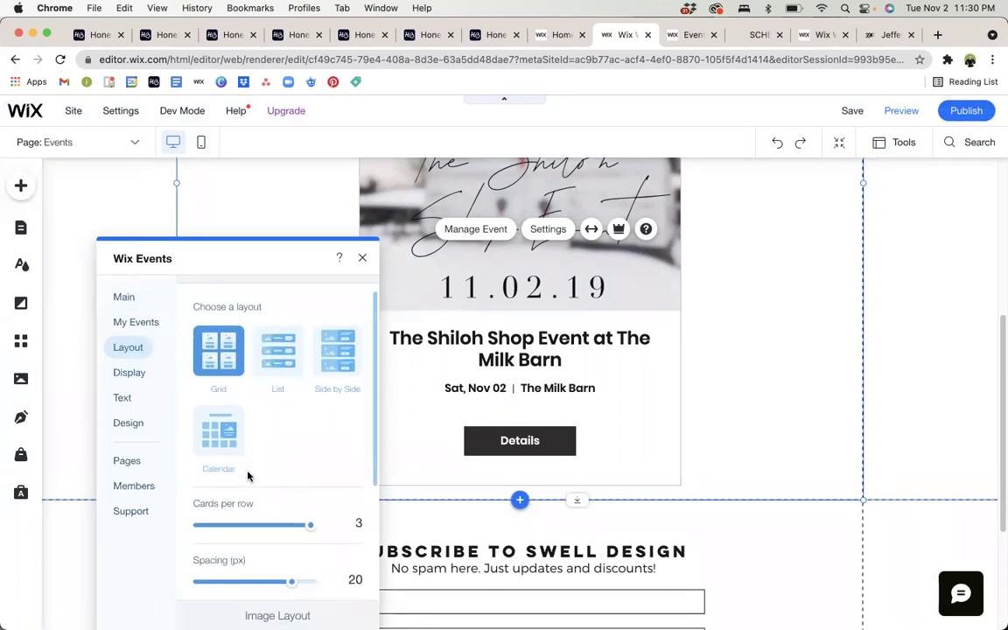
pyautogui.click(268, 362)
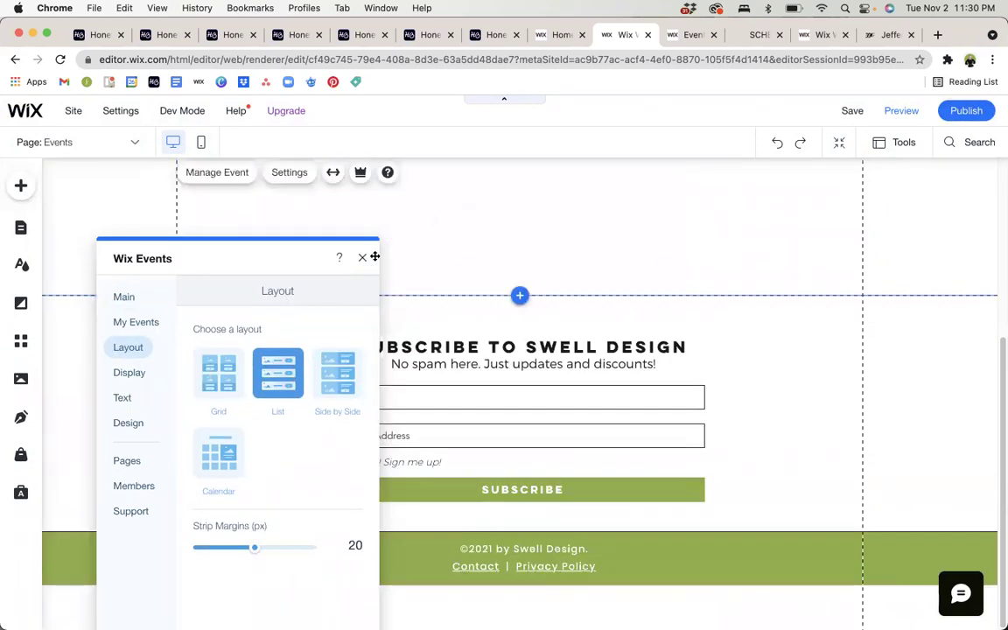
pyautogui.scroll(4, 495, 283)
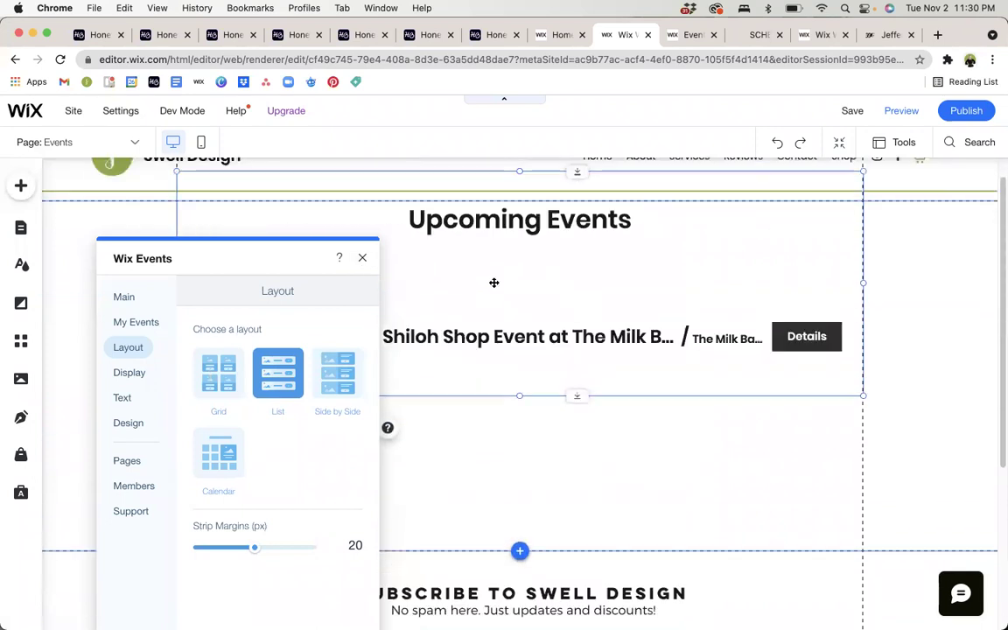
pyautogui.click(363, 260)
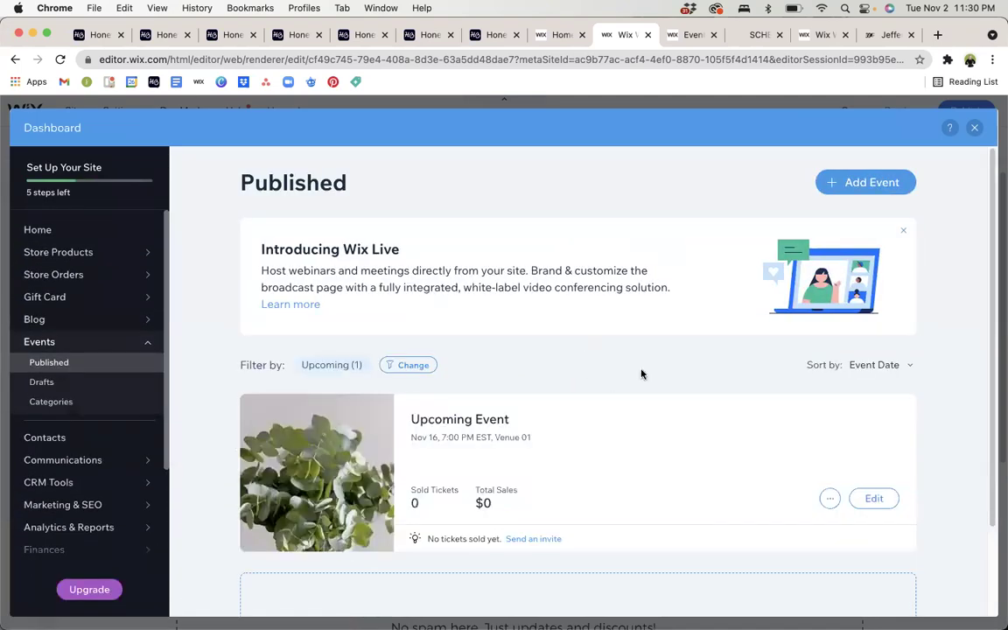
pyautogui.scroll(-1, 640, 374)
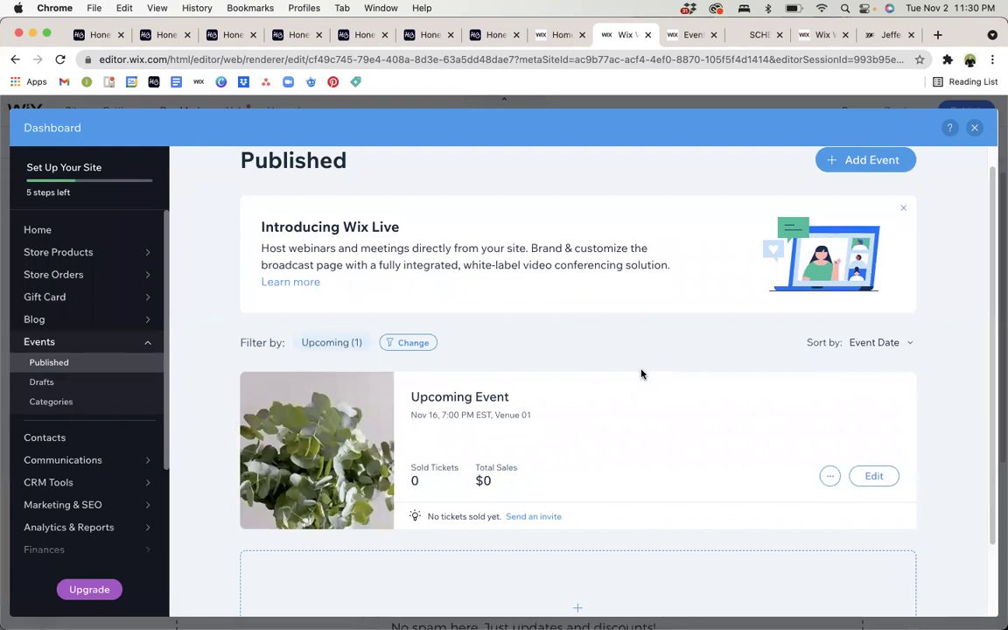
pyautogui.scroll(-4, 641, 374)
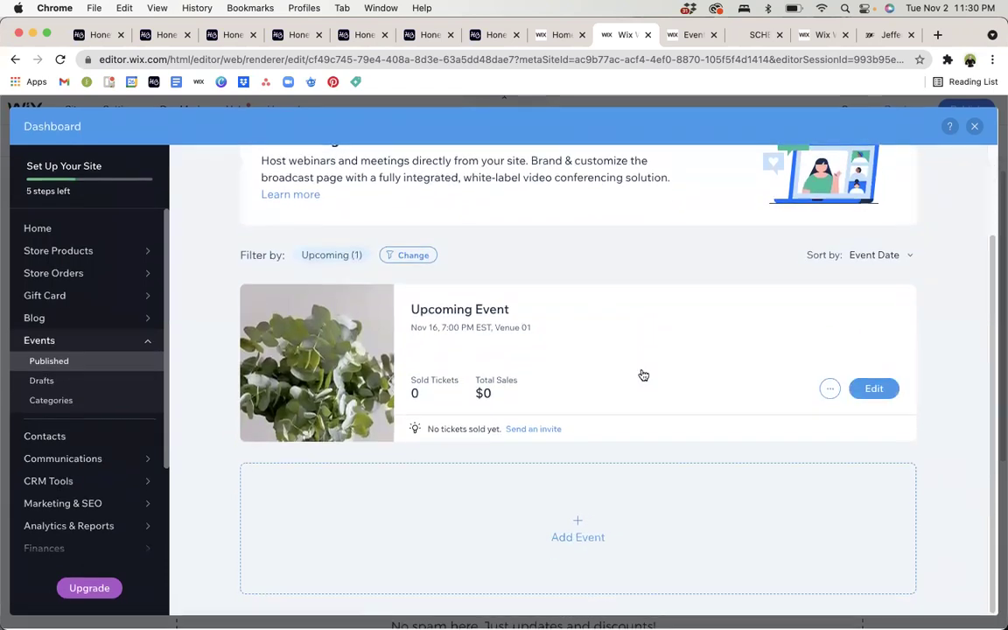
pyautogui.scroll(2, 640, 375)
pyautogui.scroll(3, 643, 374)
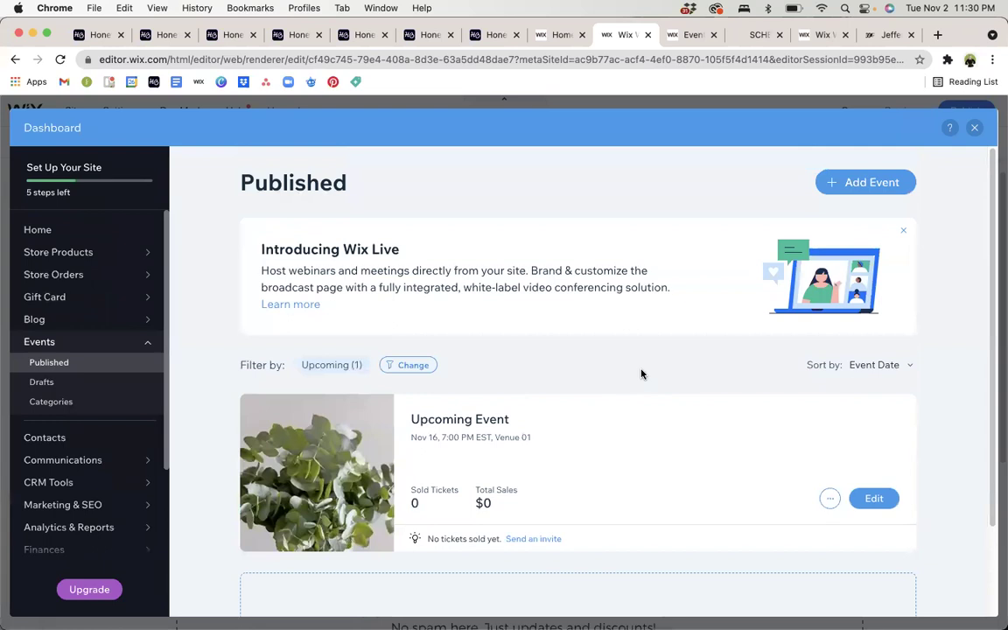
pyautogui.click(973, 128)
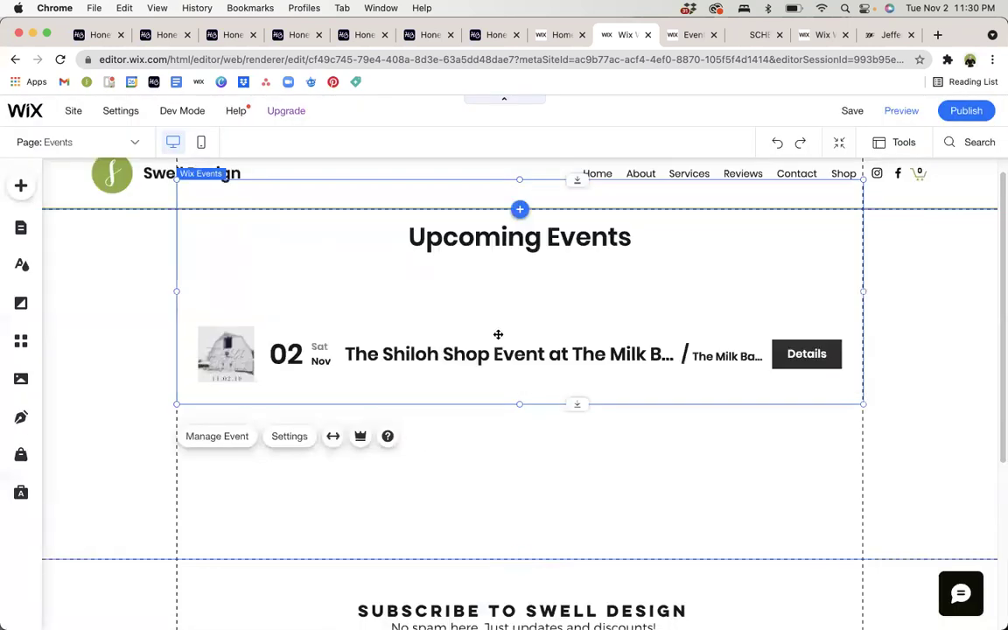
# Make the events widget show Upcoming Events, close its settings, and nudge it lower.
pyautogui.click(291, 437)
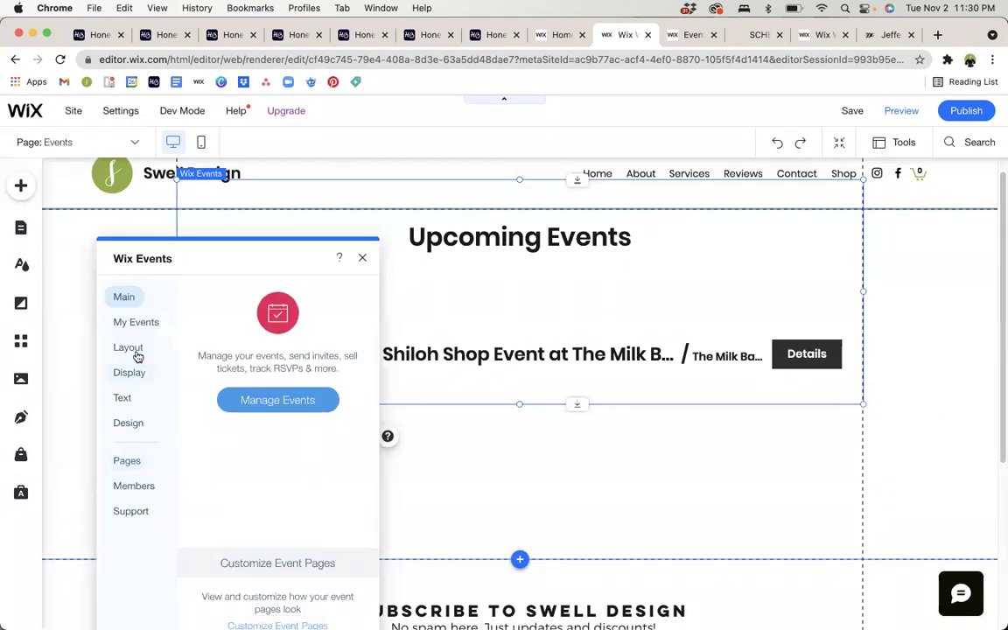
pyautogui.click(136, 350)
pyautogui.click(140, 323)
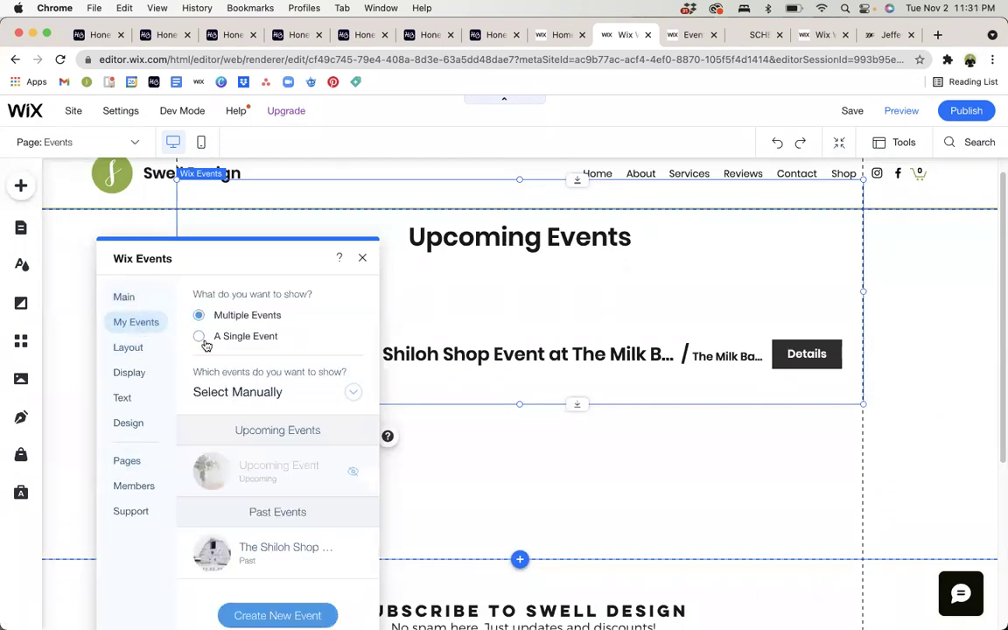
pyautogui.click(272, 392)
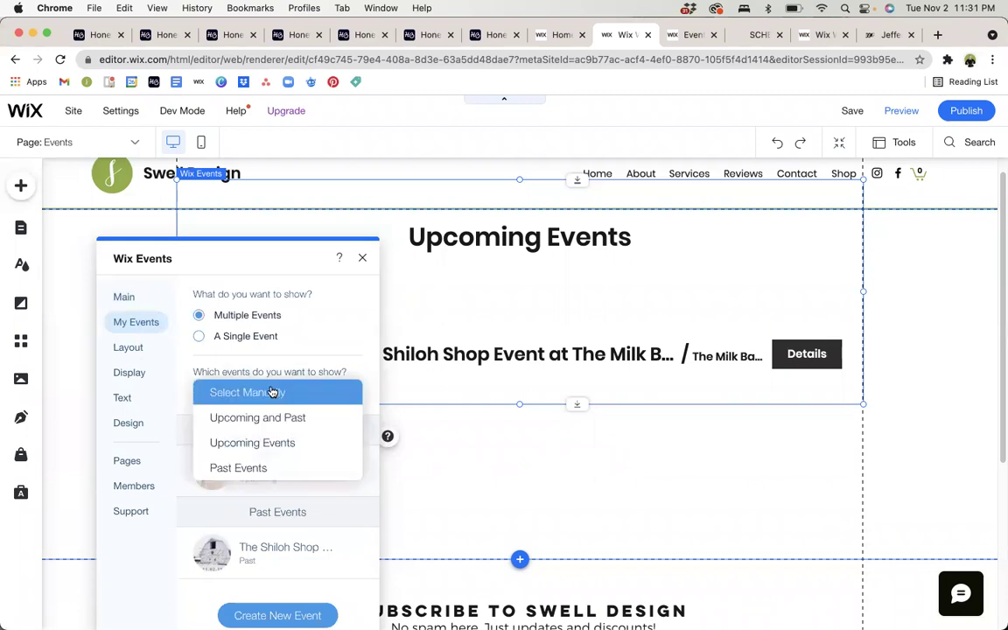
pyautogui.click(265, 444)
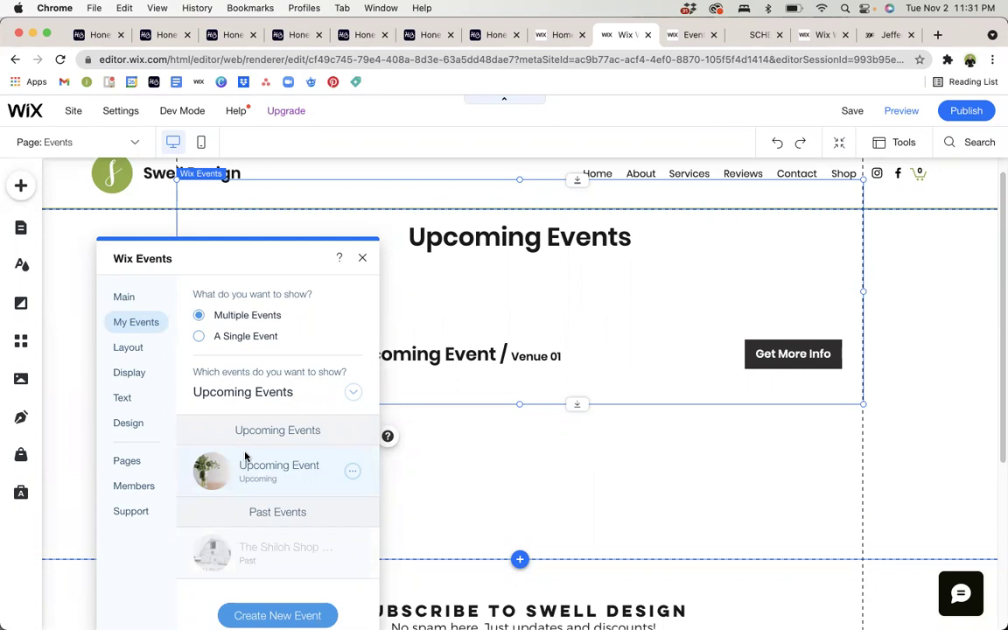
pyautogui.click(362, 257)
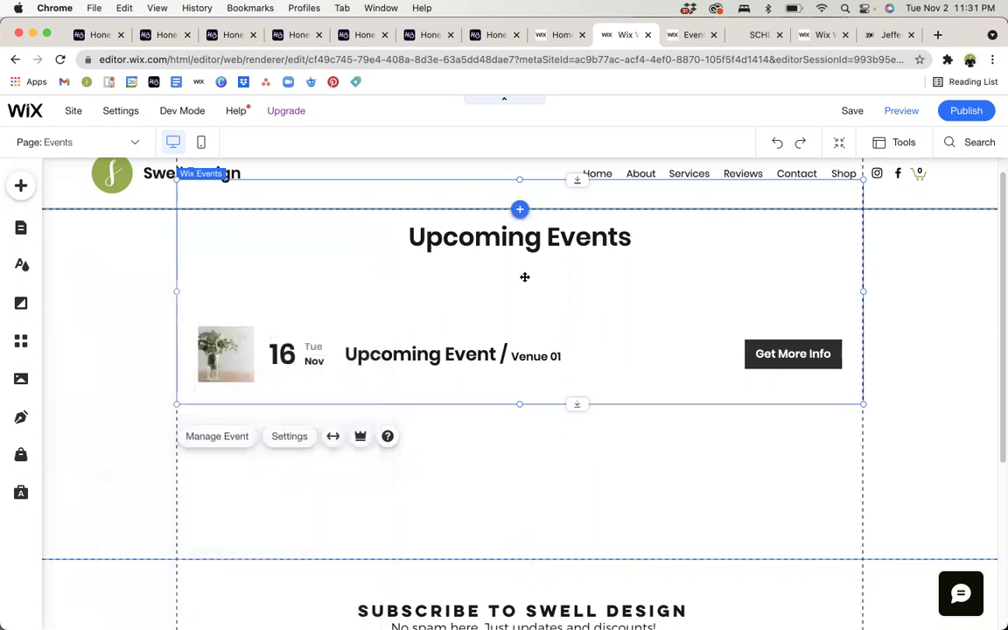
pyautogui.moveTo(520, 307); pyautogui.dragTo(526, 313)
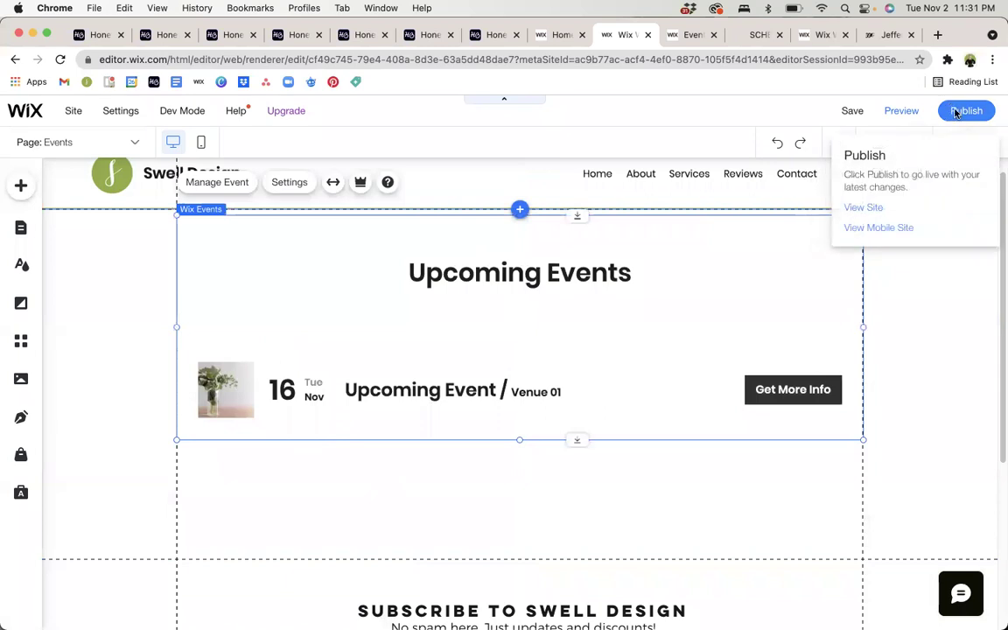
# Publish the site and load the live site's /events page listing Upcoming Event.
pyautogui.click(956, 112)
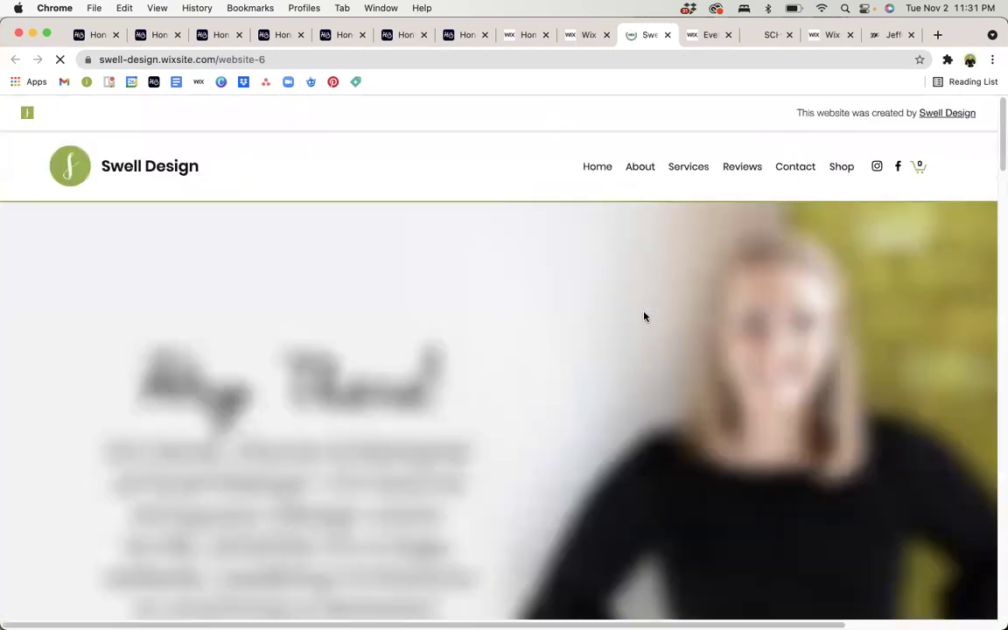
pyautogui.click(357, 59)
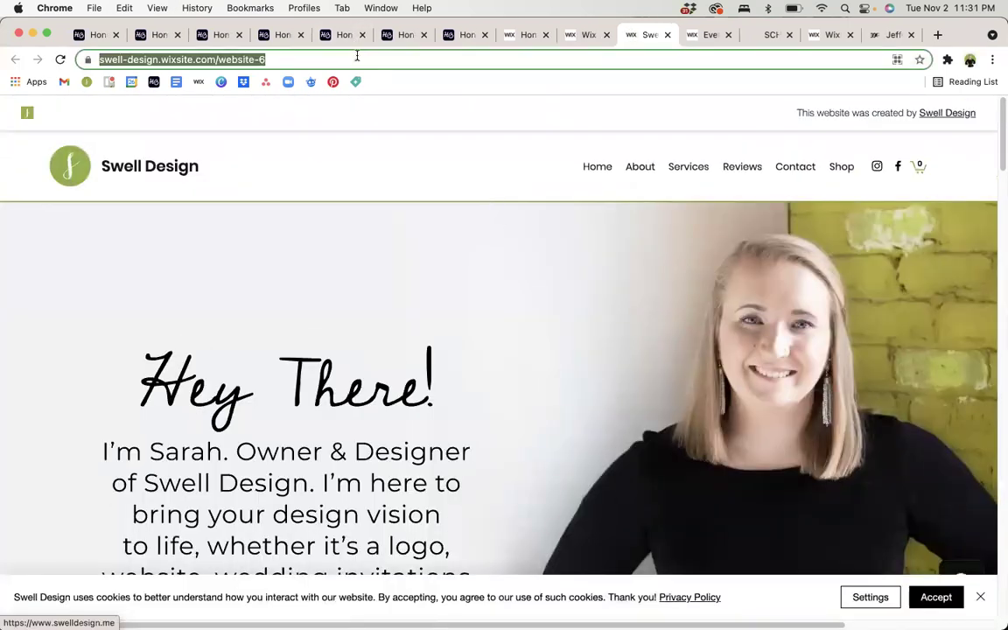
pyautogui.click(357, 59)
pyautogui.write('//')
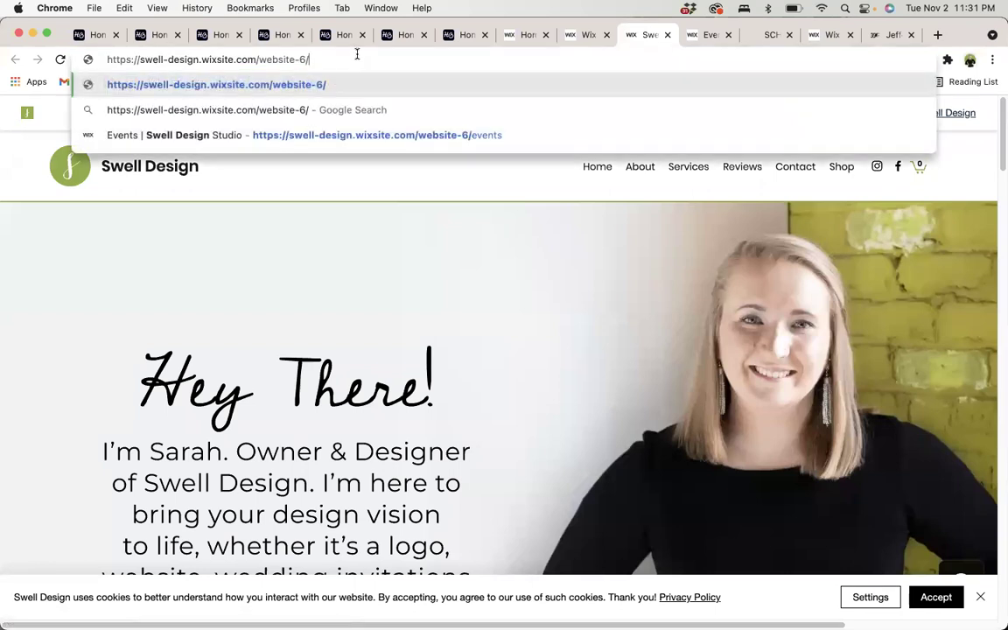
pyautogui.write('events')
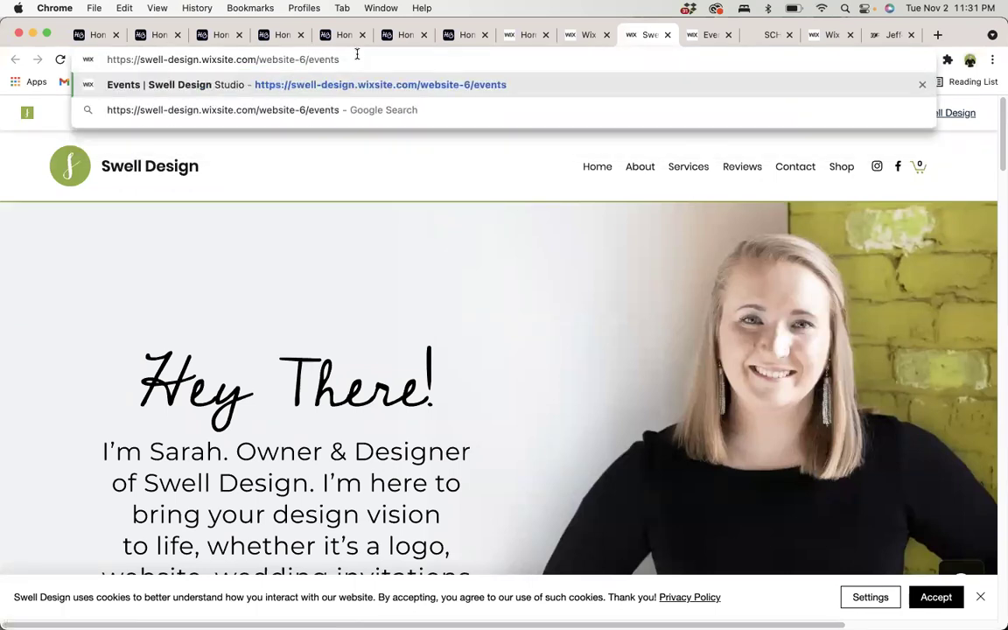
pyautogui.press('Return')
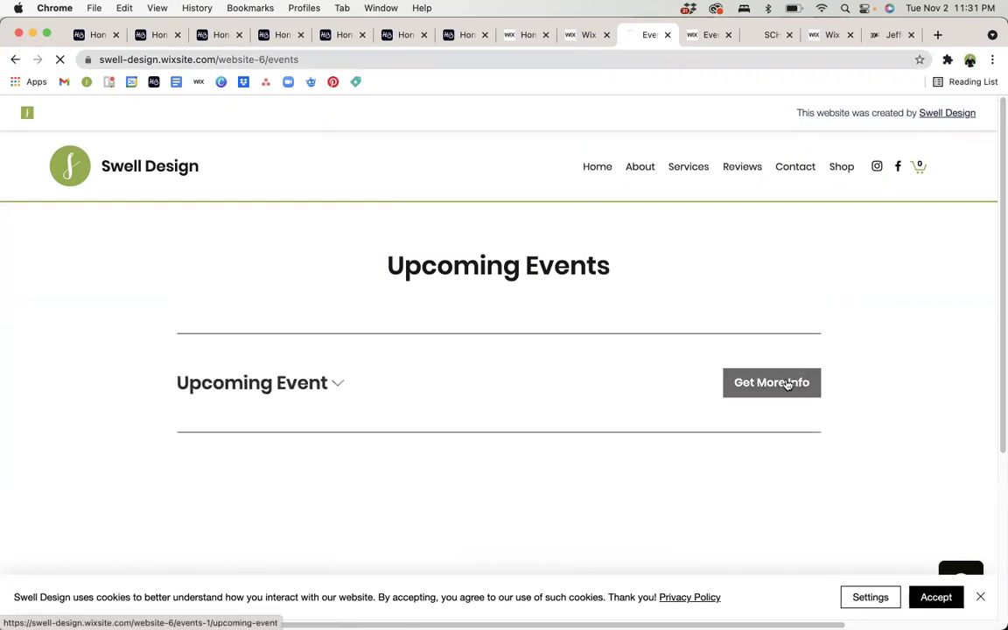
# Open the Upcoming Event details, add one VIP ticket, and proceed to checkout.
pyautogui.click(787, 383)
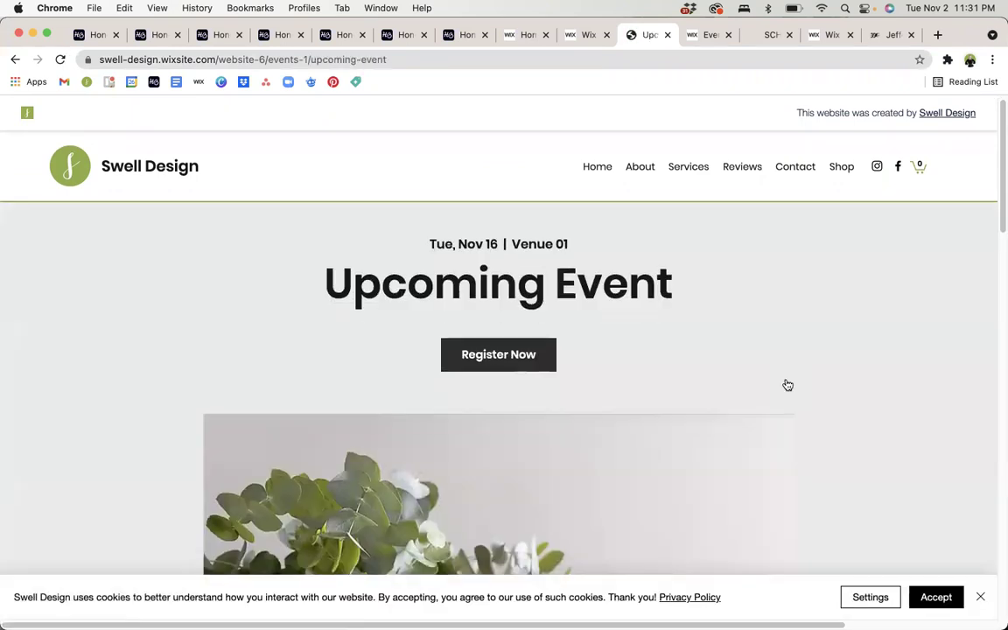
pyautogui.scroll(-10, 786, 385)
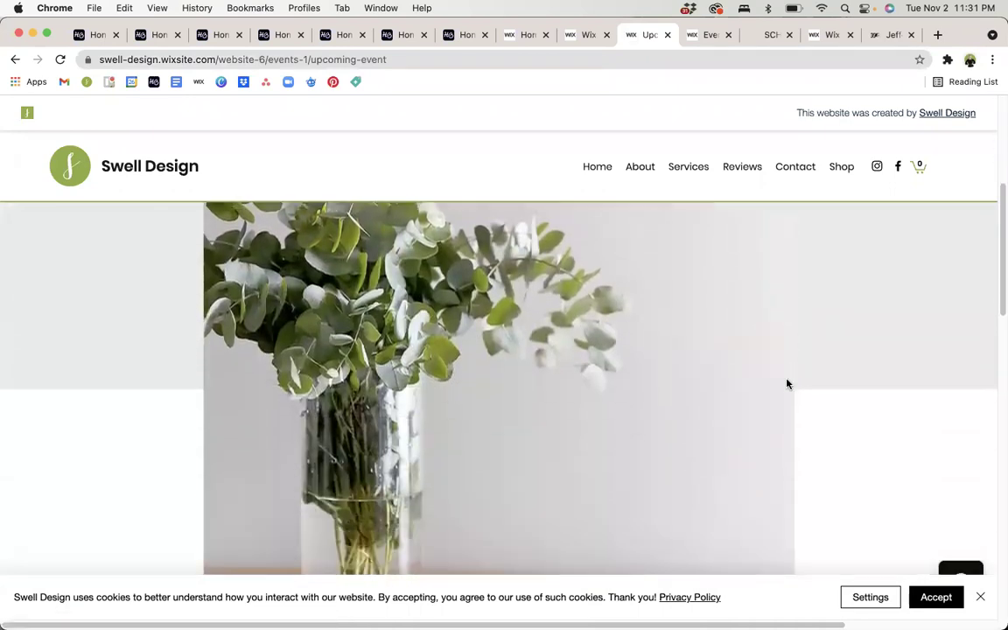
pyautogui.scroll(-6, 786, 385)
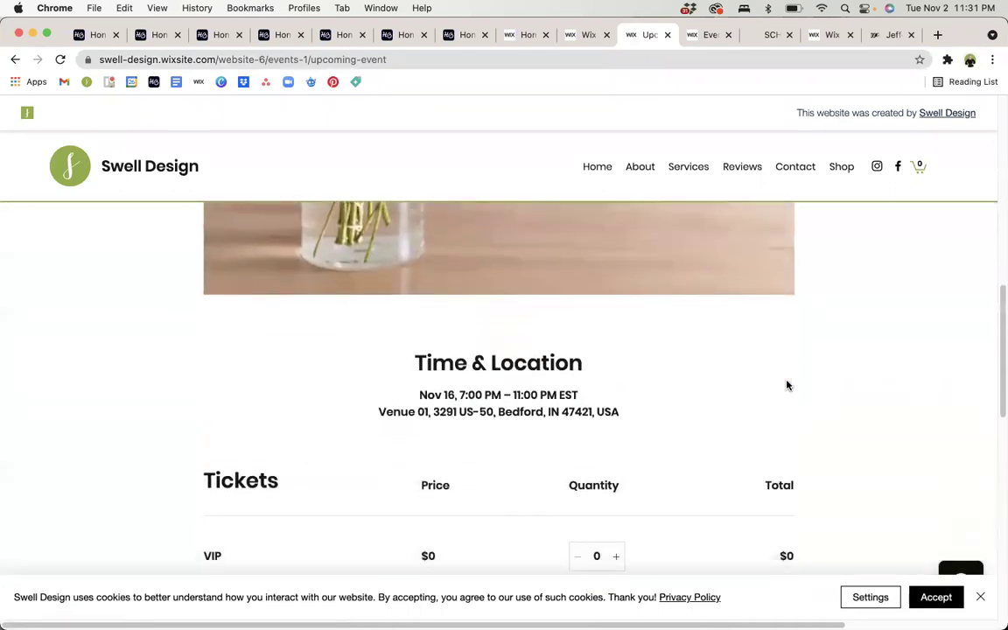
pyautogui.scroll(-4, 786, 385)
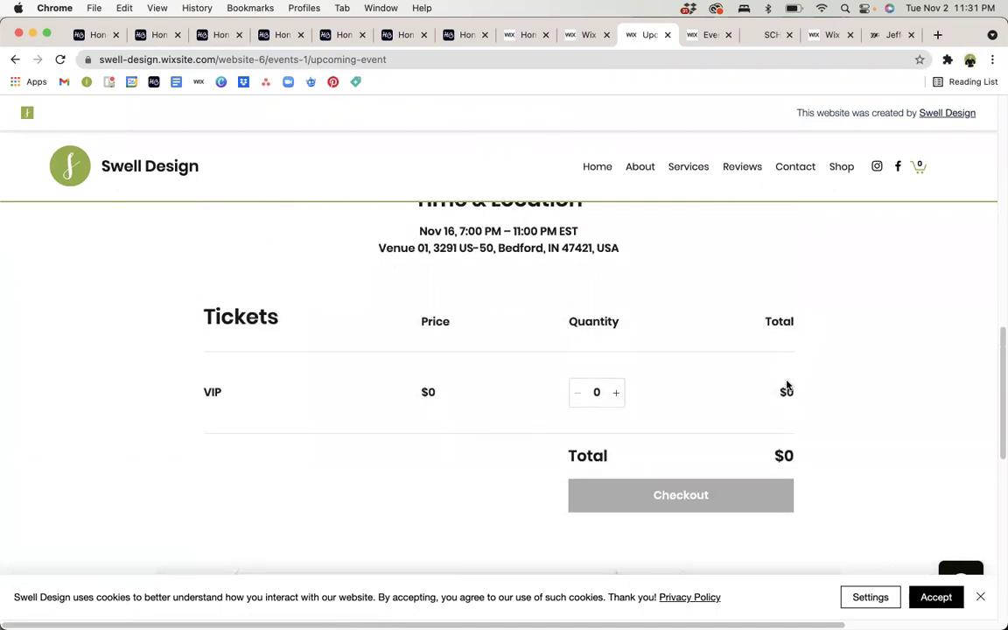
pyautogui.click(618, 343)
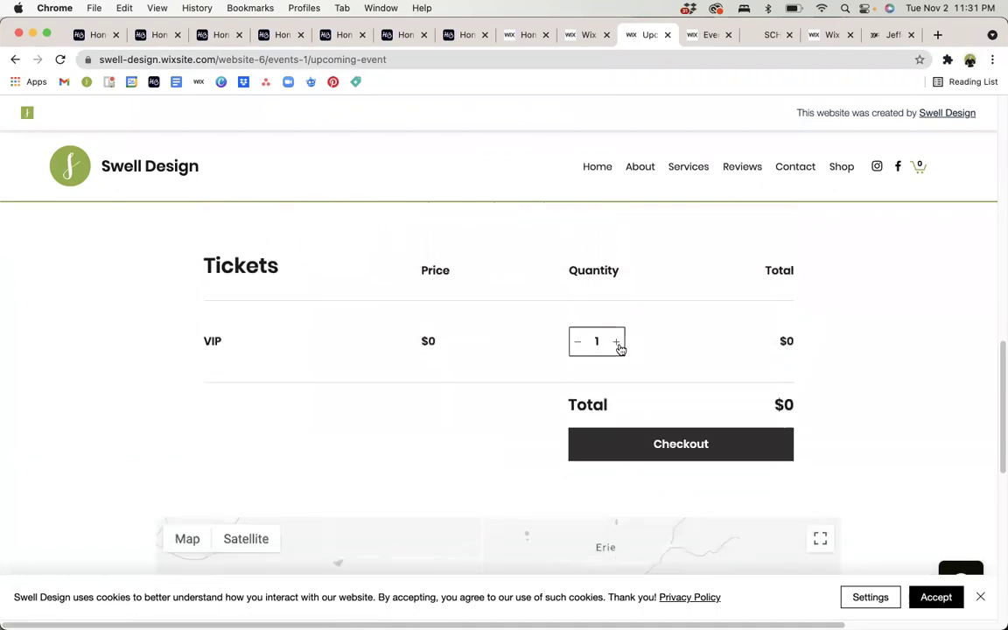
pyautogui.click(714, 443)
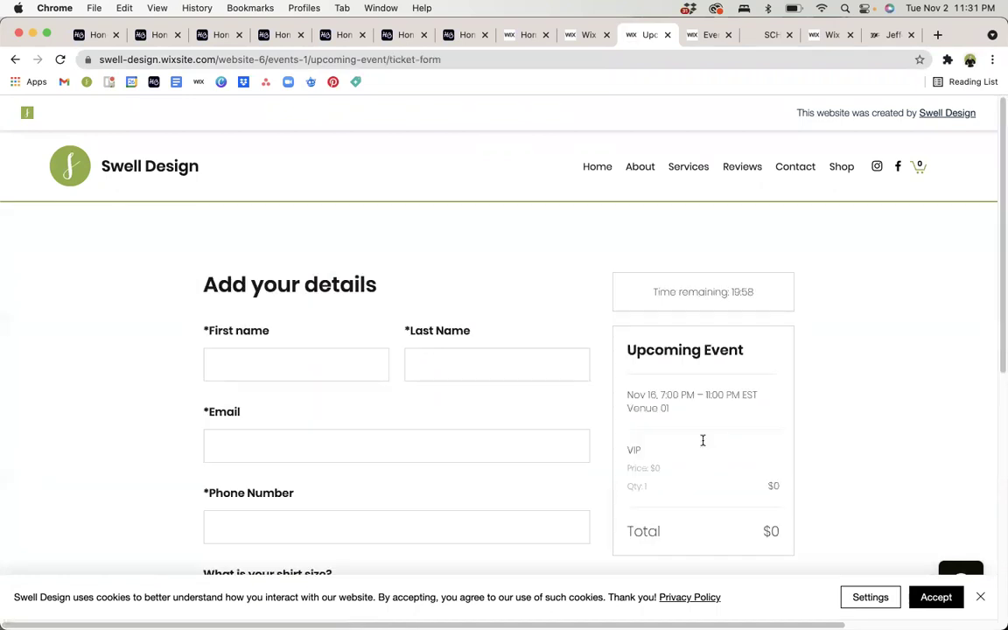
# Autofill the attendee's name, phone and email, choose shirt size S, and submit the registration.
pyautogui.click(273, 354)
pyautogui.click(258, 411)
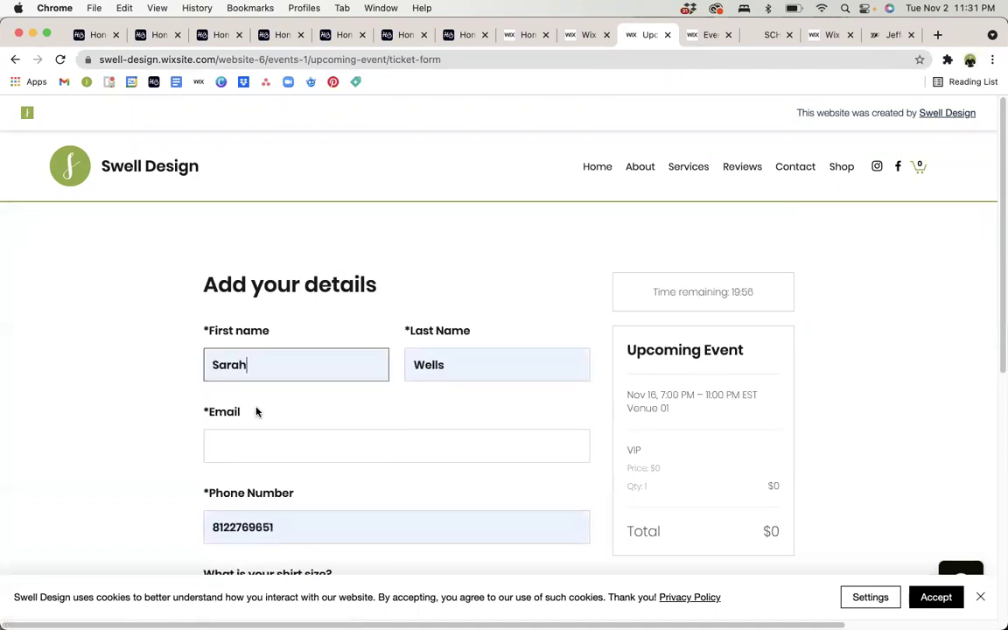
pyautogui.click(253, 435)
pyautogui.click(259, 480)
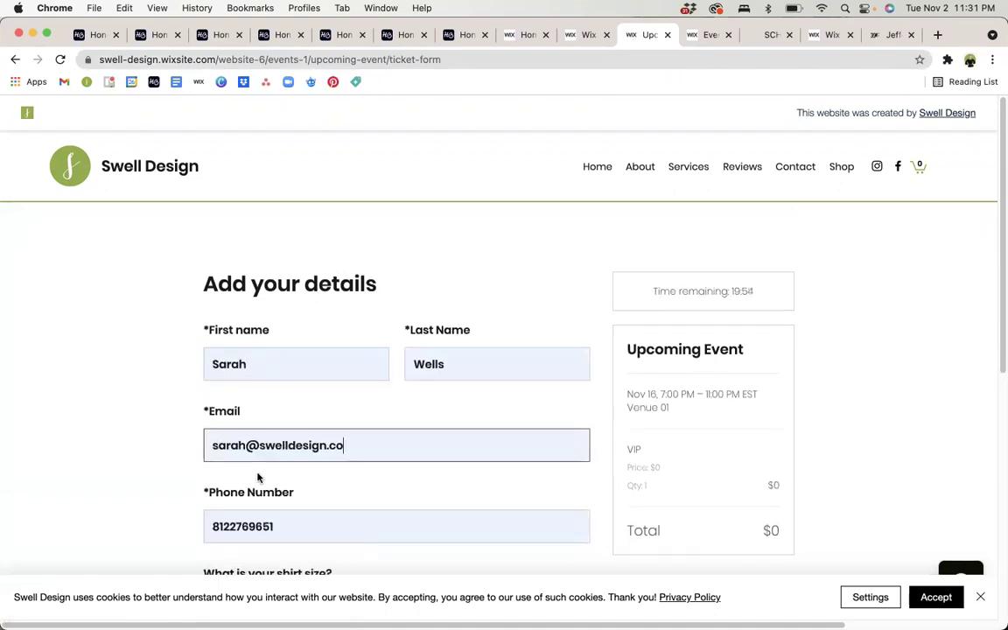
pyautogui.scroll(-3, 258, 477)
pyautogui.click(258, 478)
pyautogui.click(254, 528)
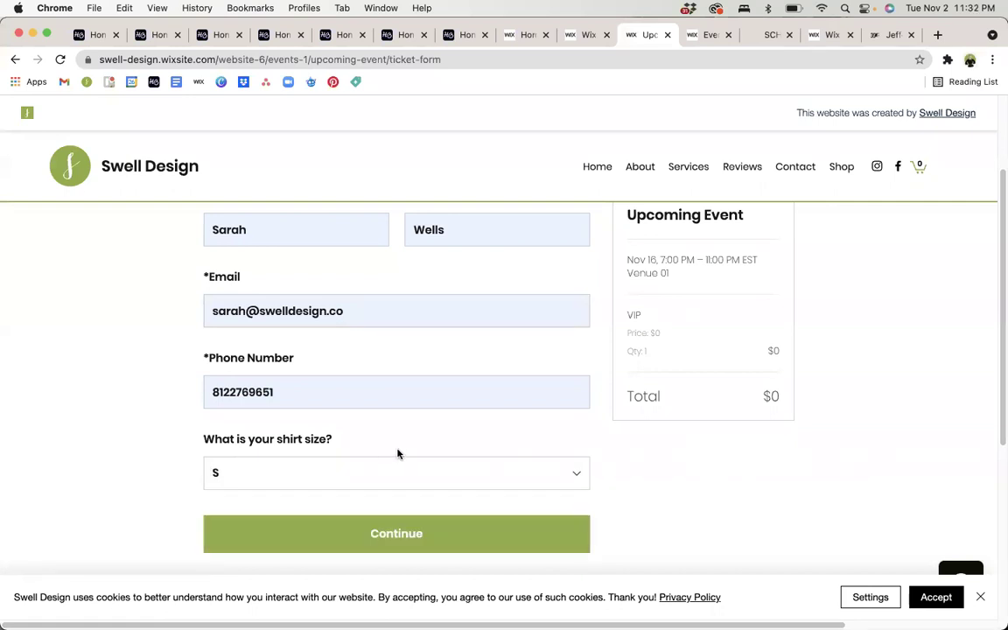
pyautogui.click(394, 529)
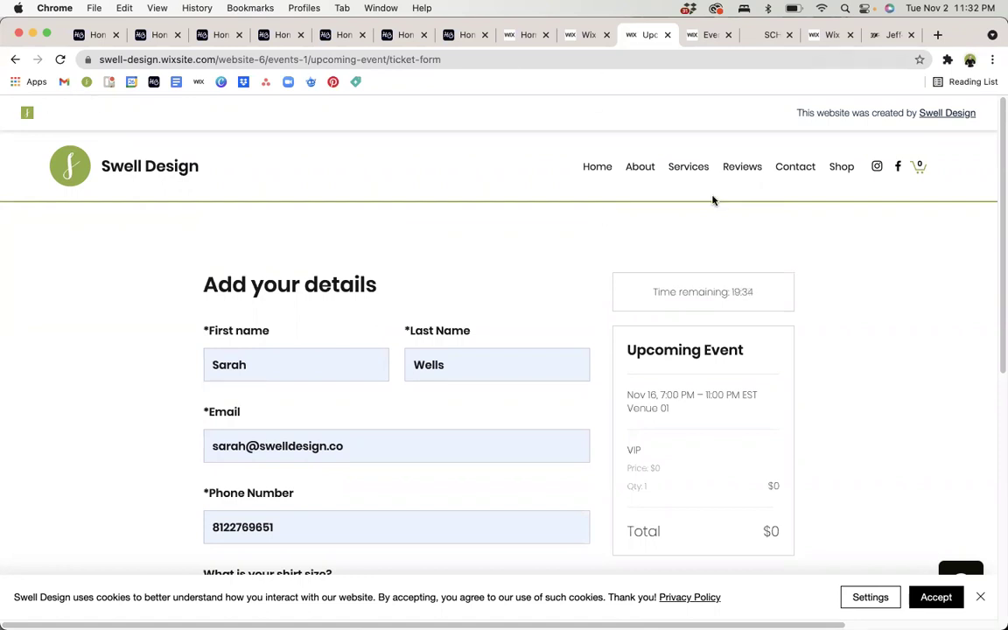
pyautogui.click(471, 59)
# Reload the live /events page, then dismiss the publish confirmation and mobile-editing prompt in the editor.
pyautogui.moveTo(486, 59); pyautogui.dragTo(331, 61)
pyautogui.press('BackSpace')
pyautogui.press('Return')
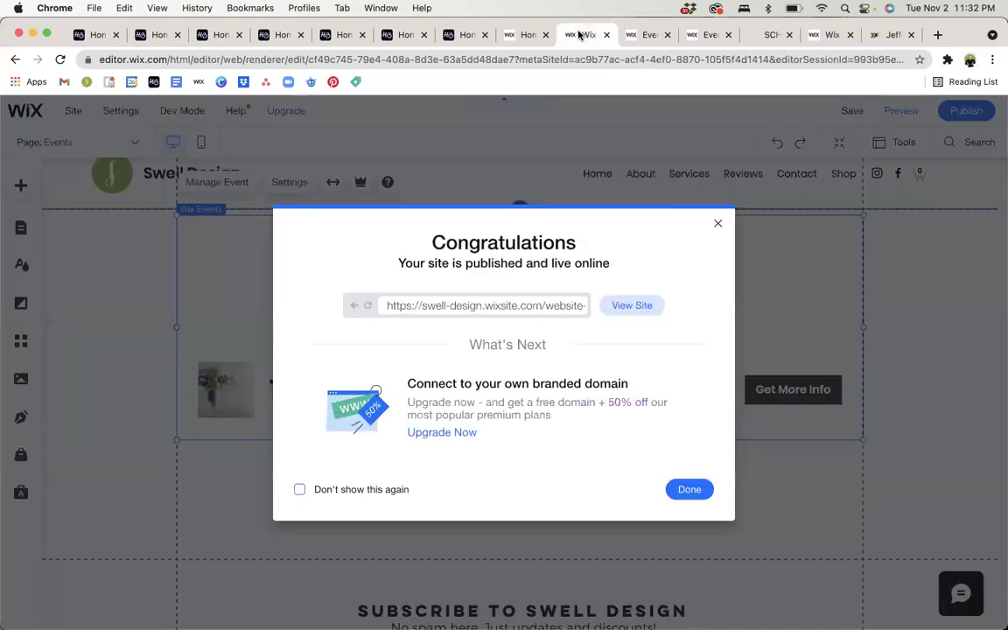
pyautogui.click(678, 486)
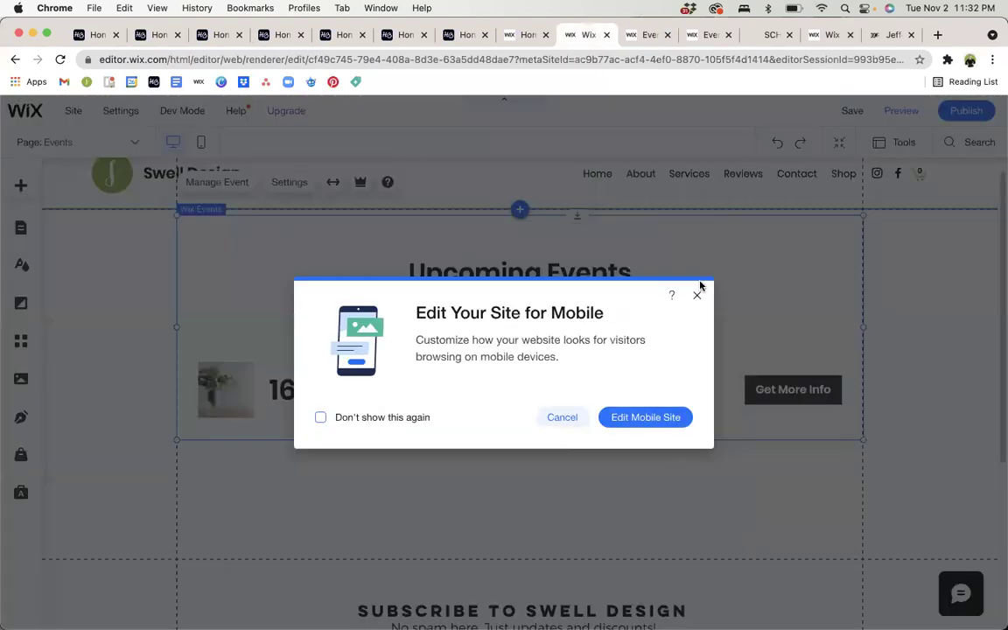
pyautogui.click(697, 295)
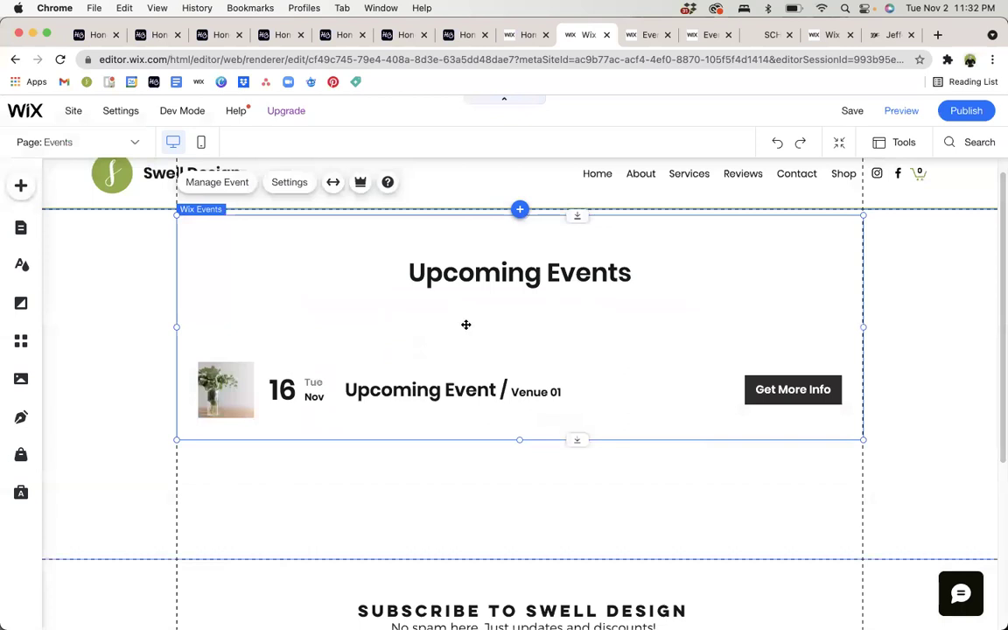
# Set the Wix Events widget layout to Side by Side, placing the vase photo beside the event details.
pyautogui.click(288, 187)
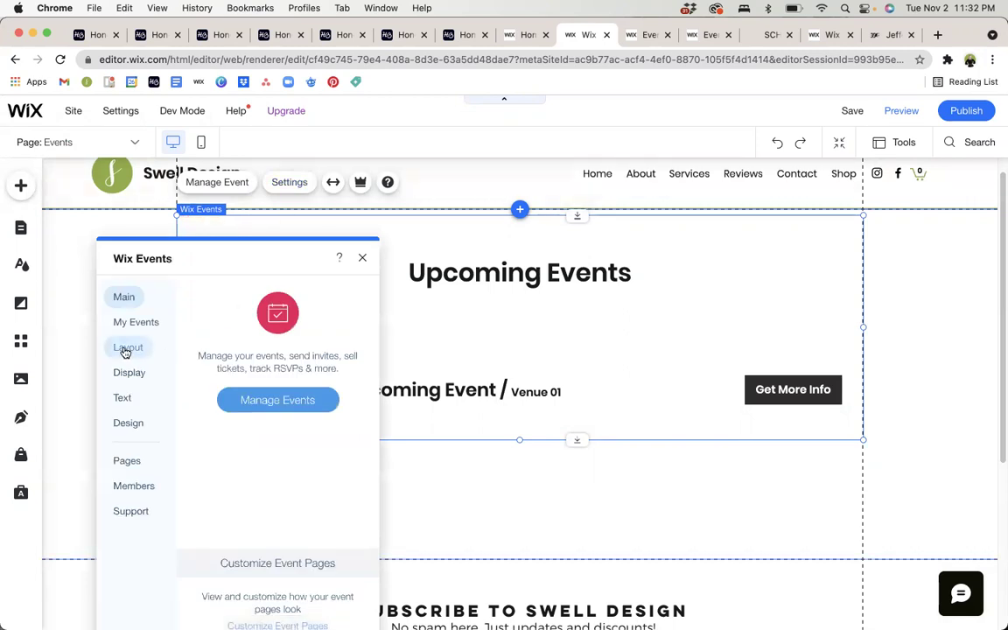
pyautogui.click(126, 350)
pyautogui.click(344, 381)
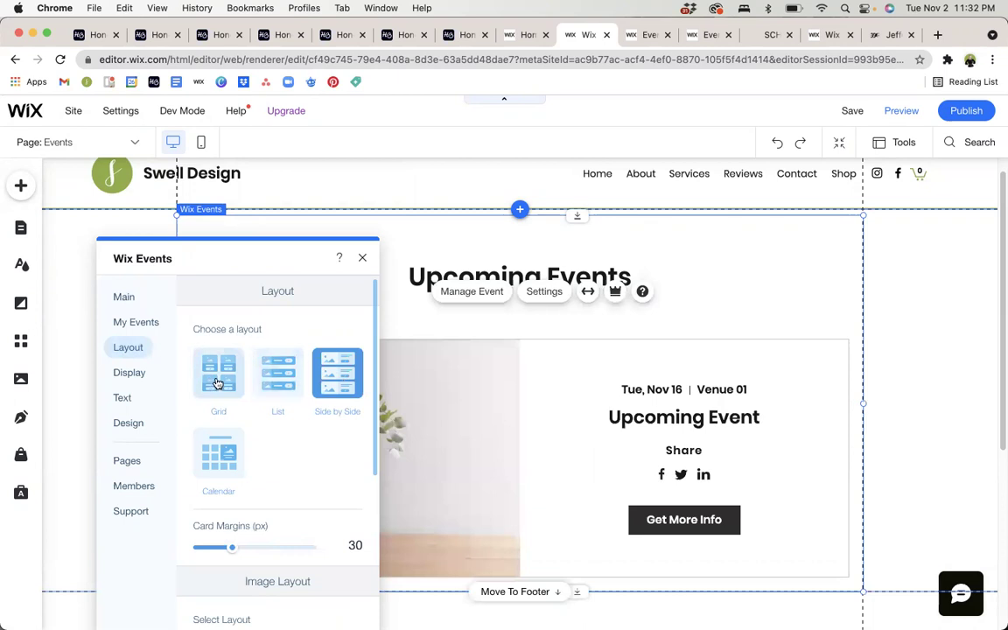
pyautogui.click(364, 255)
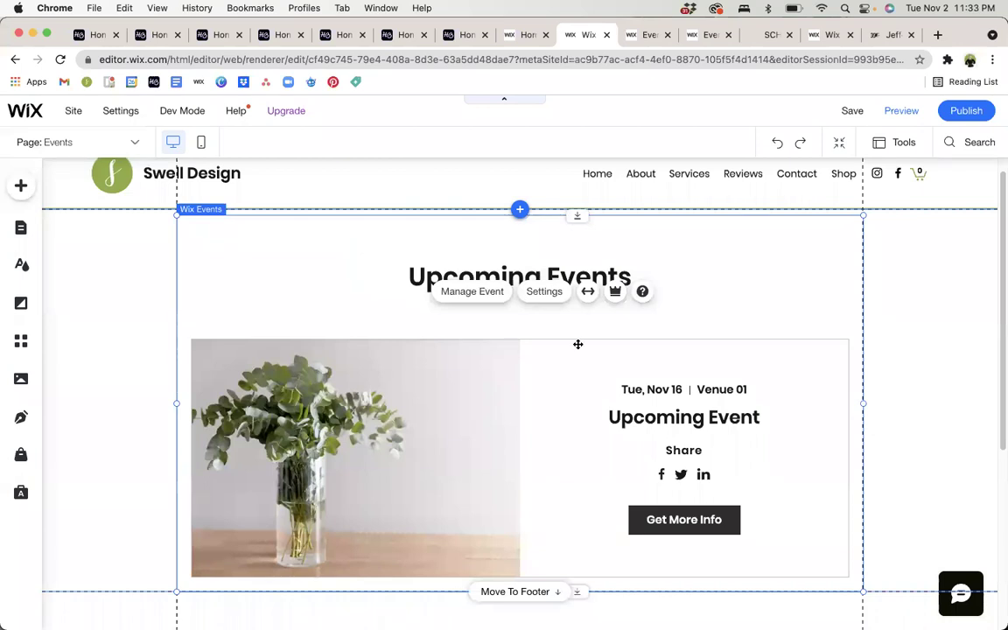
pyautogui.scroll(-3, 578, 344)
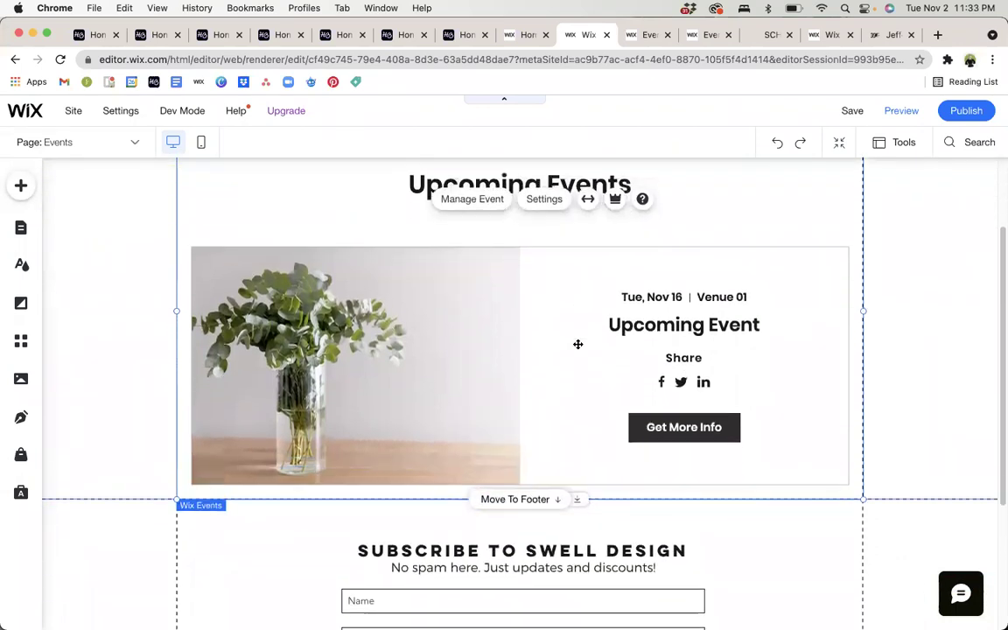
pyautogui.scroll(2, 577, 344)
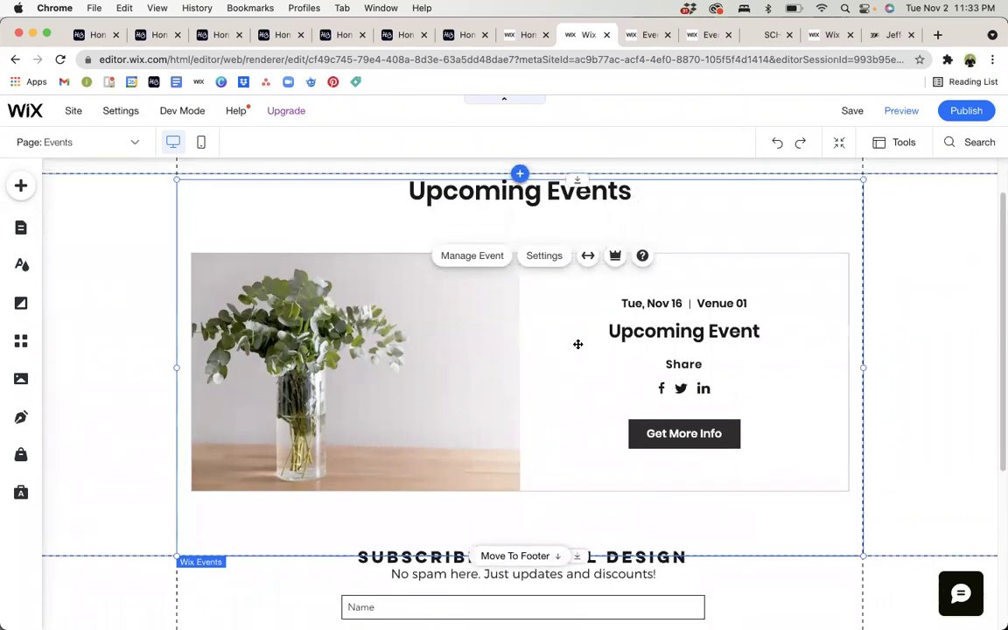